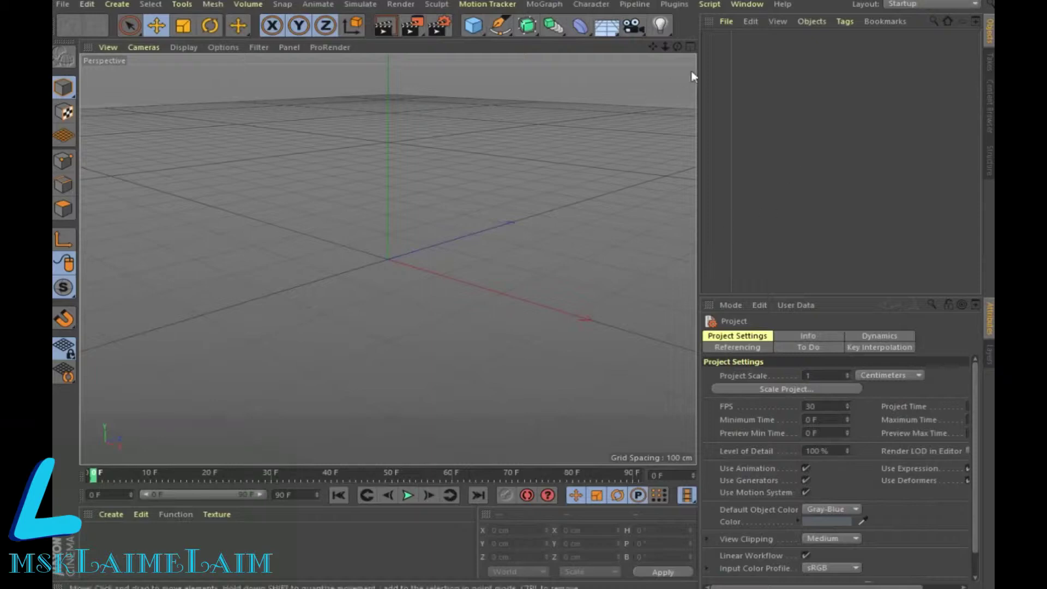
Step: Maximize the Front view and load bowling_PNG27.png as its background image
left_click(690, 46)
left_click(689, 260)
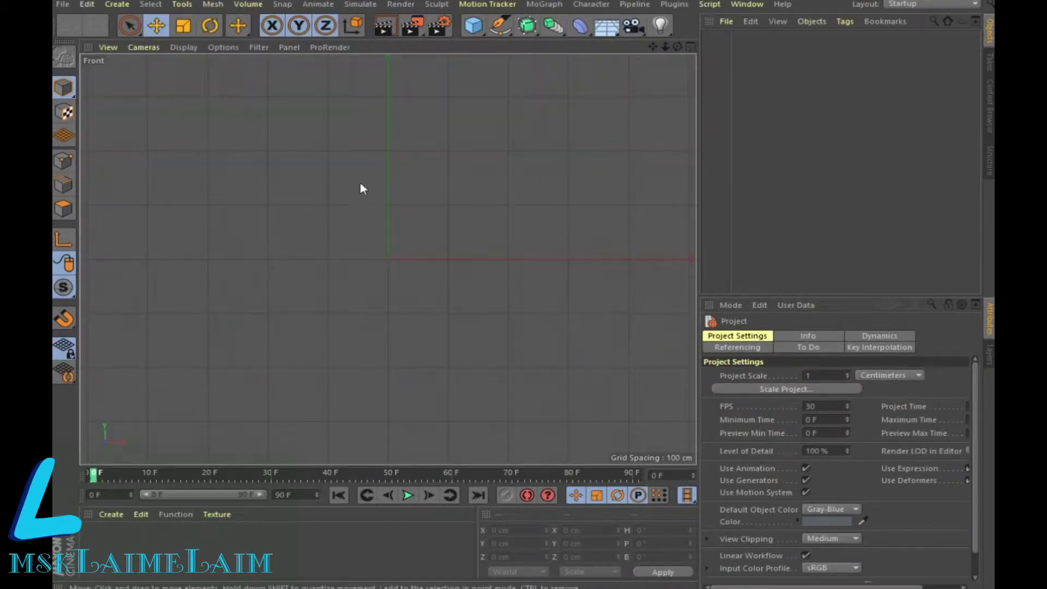
left_click(223, 47)
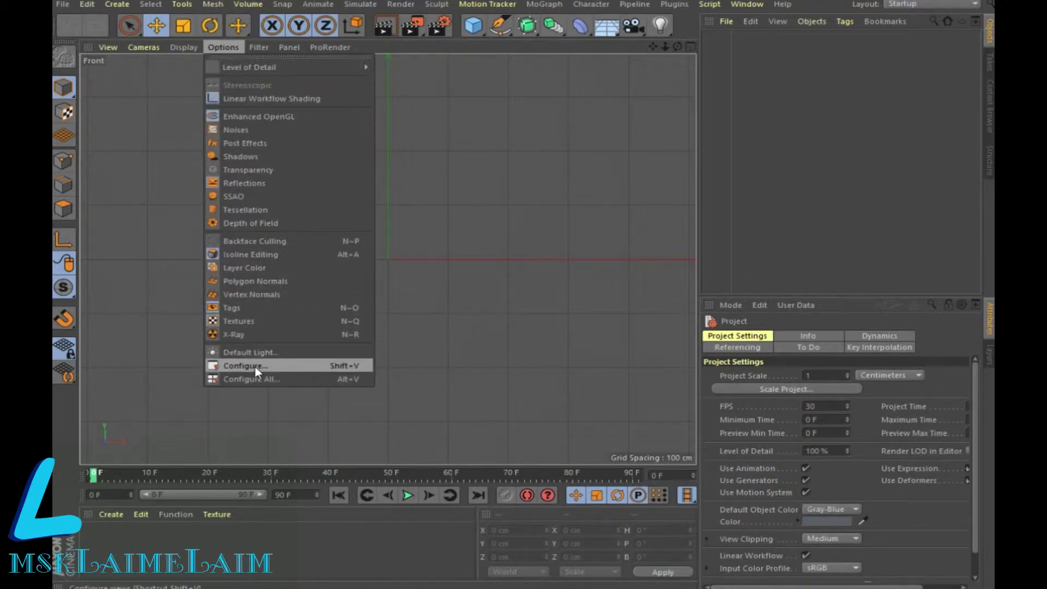
left_click(254, 365)
left_click(967, 398)
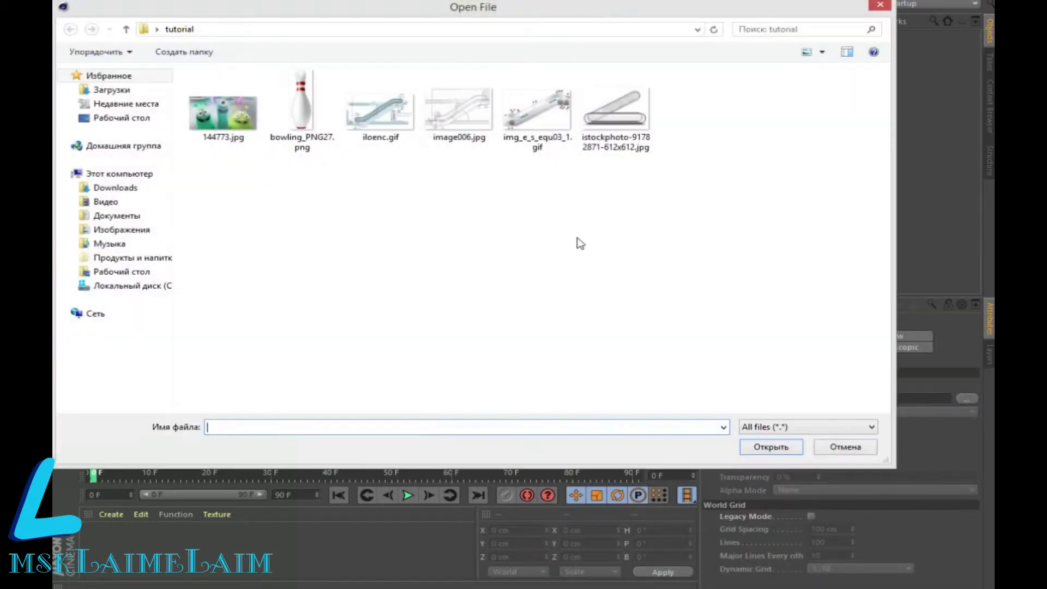
left_click(302, 110)
left_click(770, 447)
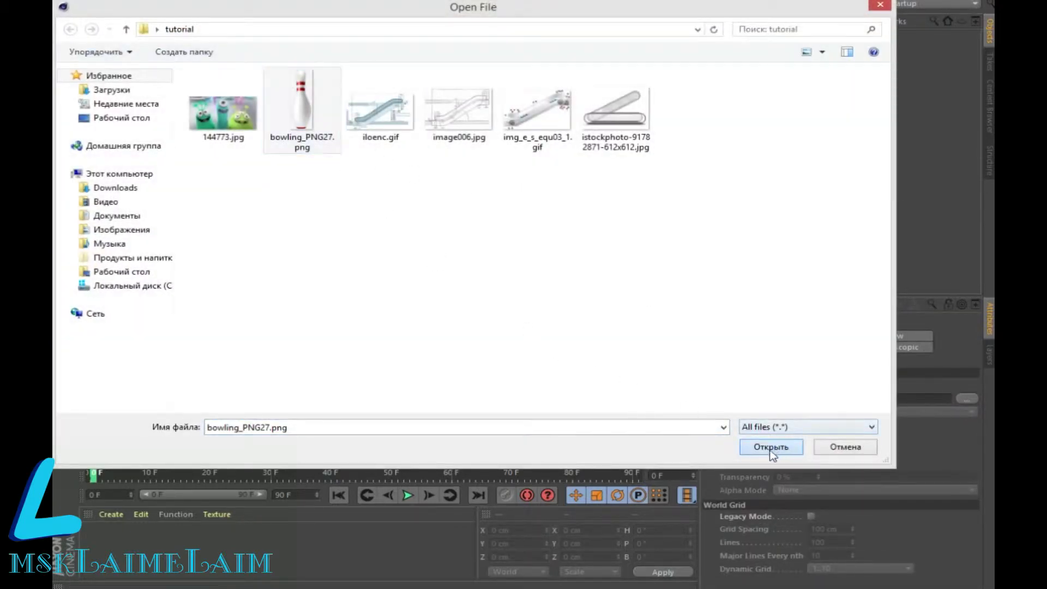
scroll(562, 345, "down", 3)
scroll(564, 350, "down", 3)
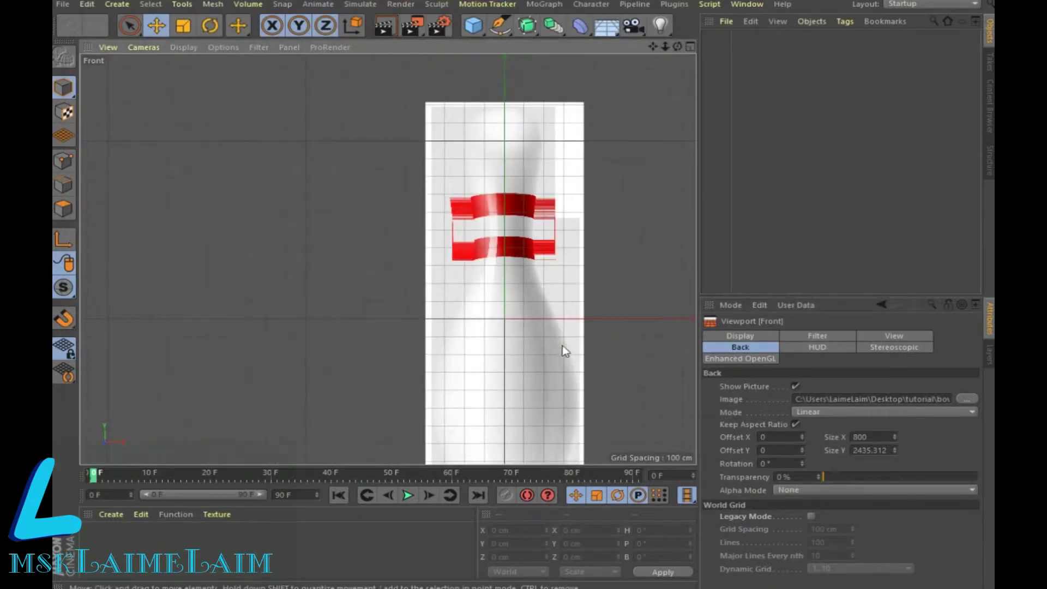
Step: Raise the background image's Offset Y to about 1189
left_click_drag(649, 50, 550, 16)
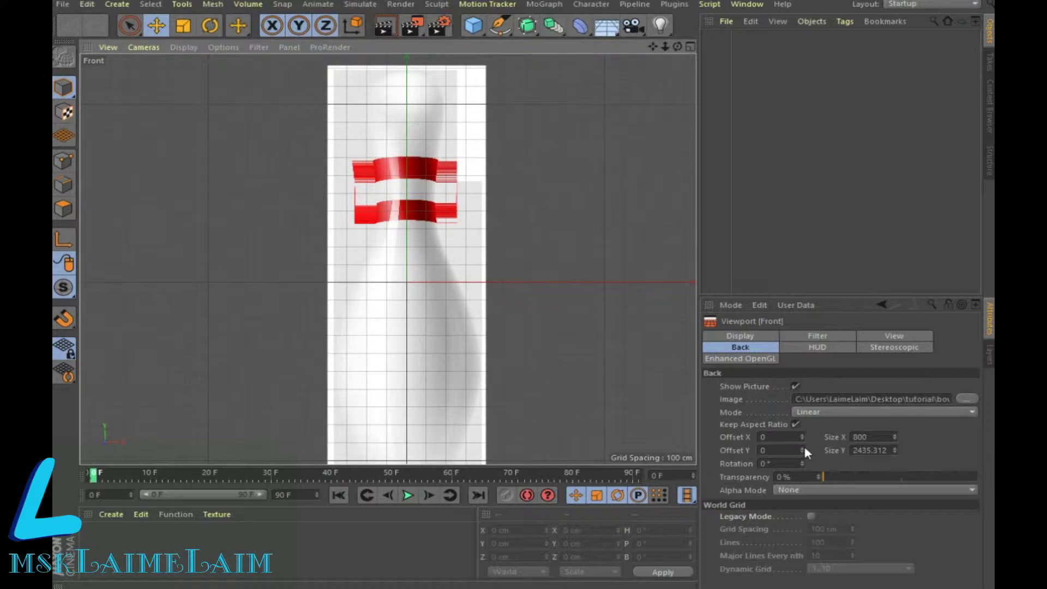
left_click_drag(802, 450, 802, 414)
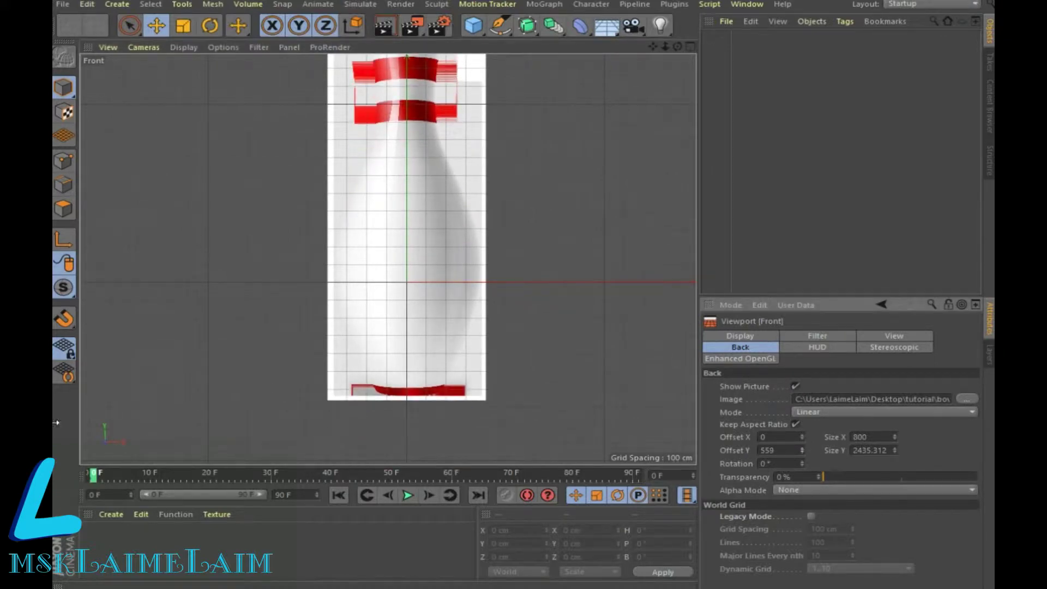
left_click_drag(801, 451, 801, 414)
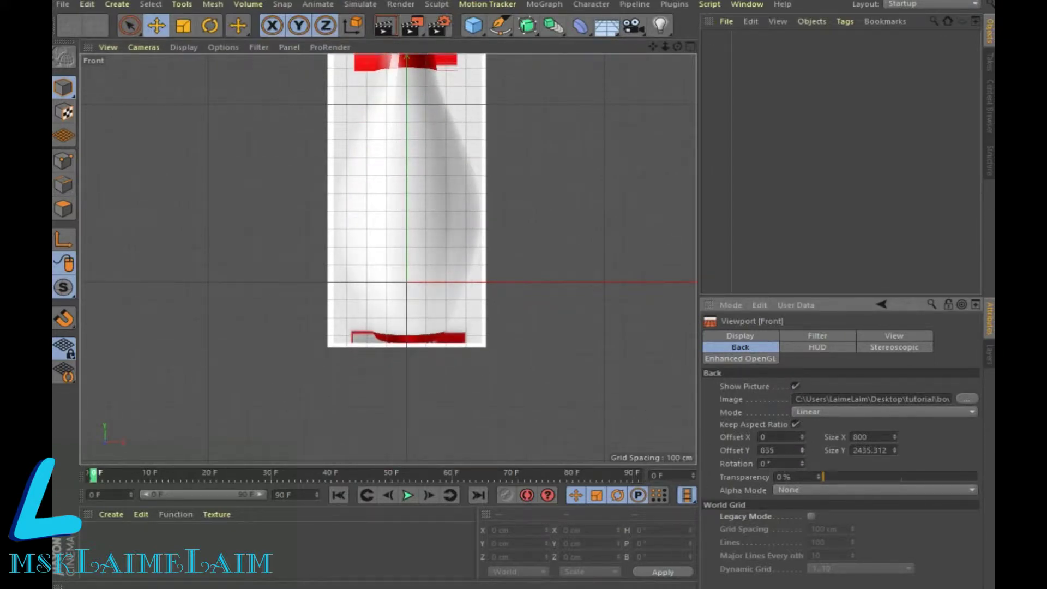
left_click_drag(801, 451, 801, 415)
left_click_drag(801, 450, 801, 455)
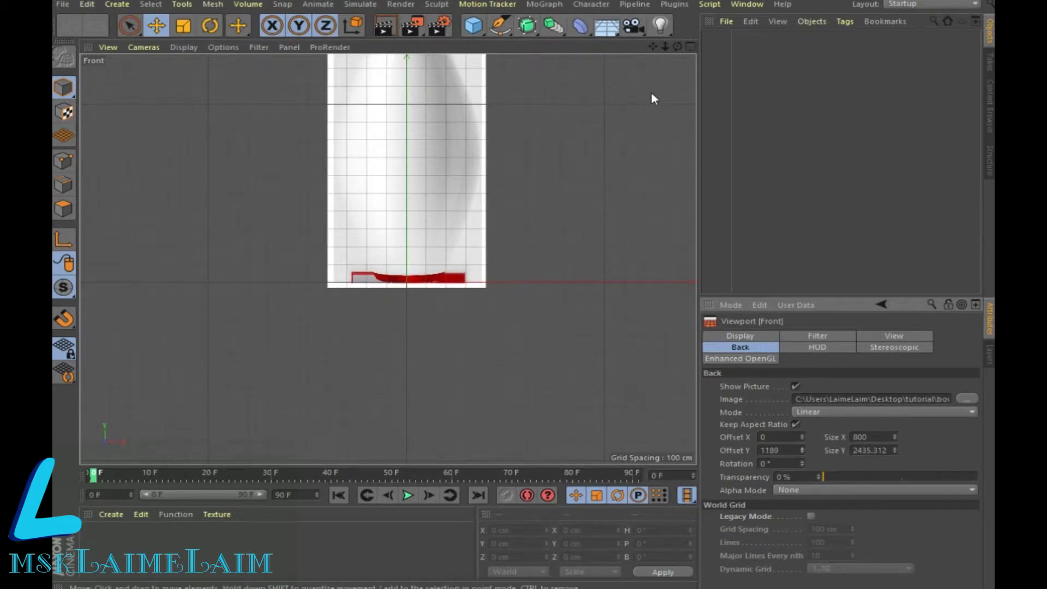
Step: Dismiss the two Windows notifications and frame the top of the pin in the Front view
left_click_drag(652, 47, 657, 54)
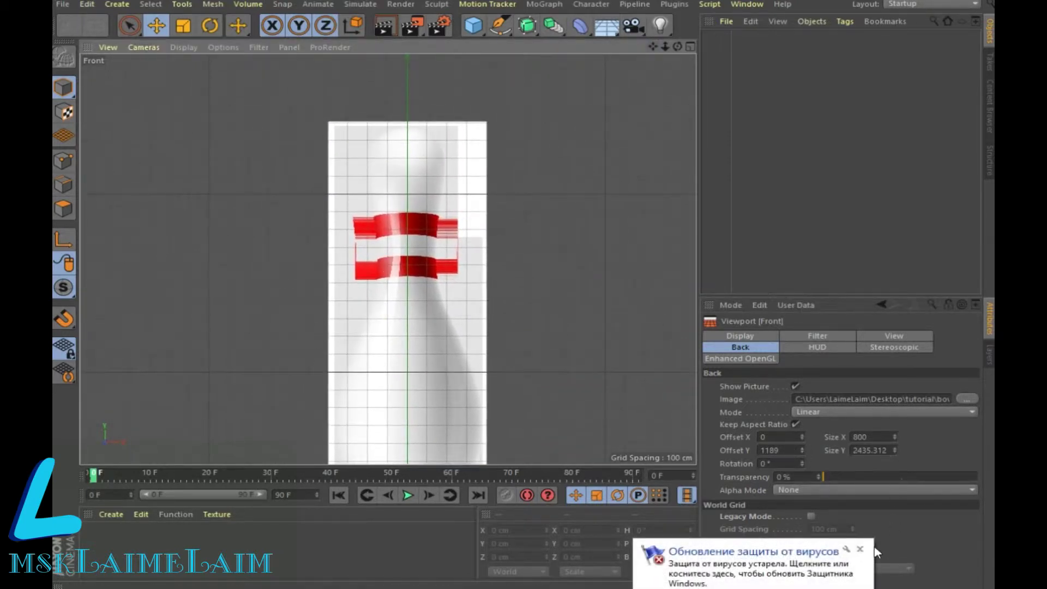
left_click(860, 549)
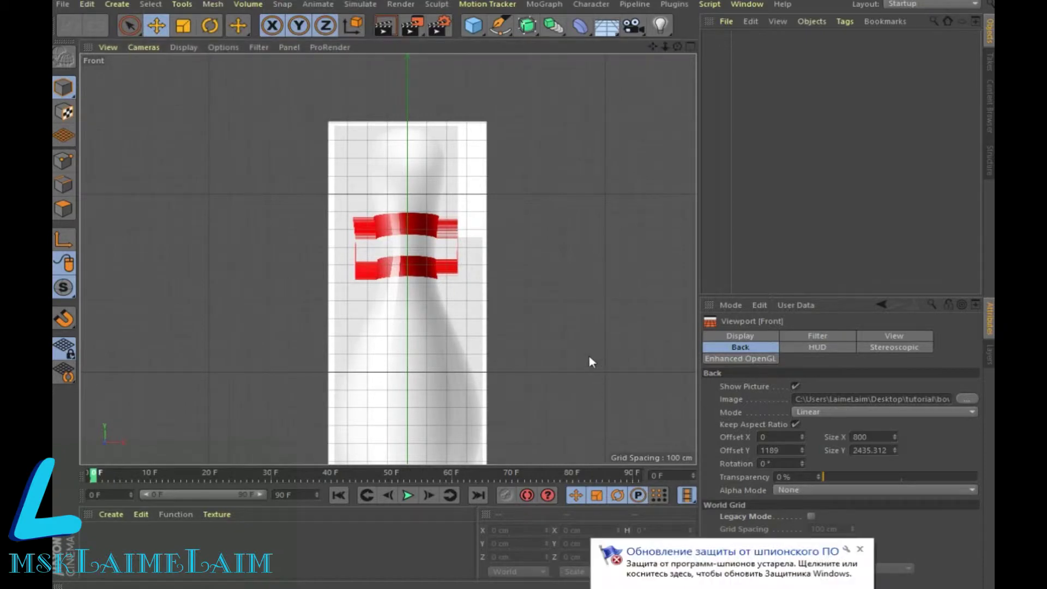
left_click(859, 550)
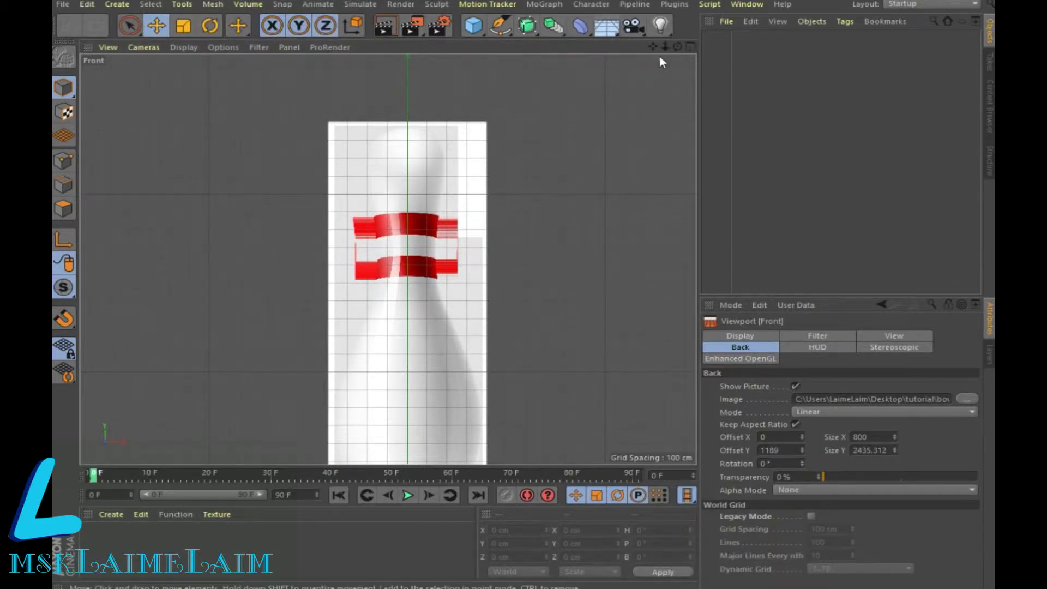
mouse_move(652, 47)
left_mouse_down()
mouse_move(648, 22)
mouse_move(652, 89)
left_mouse_up()
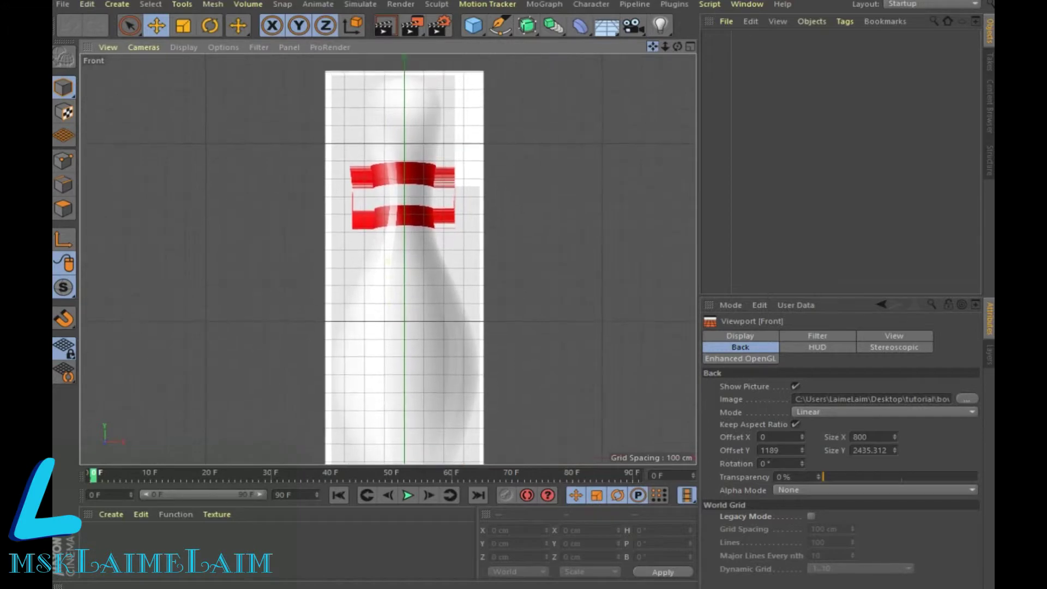
scroll(582, 83, "up", 3)
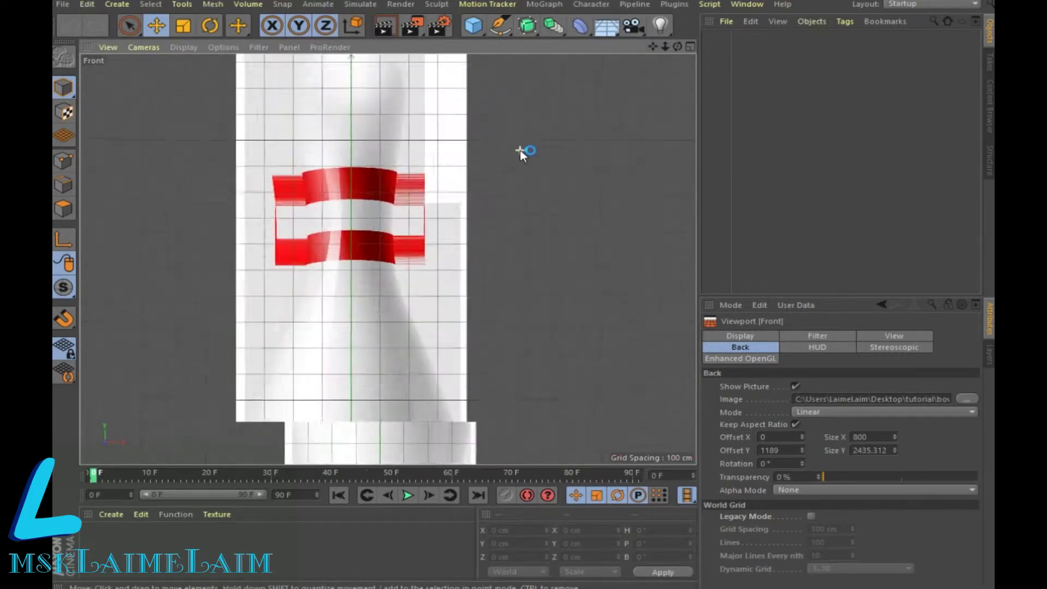
left_click_drag(652, 47, 750, 147)
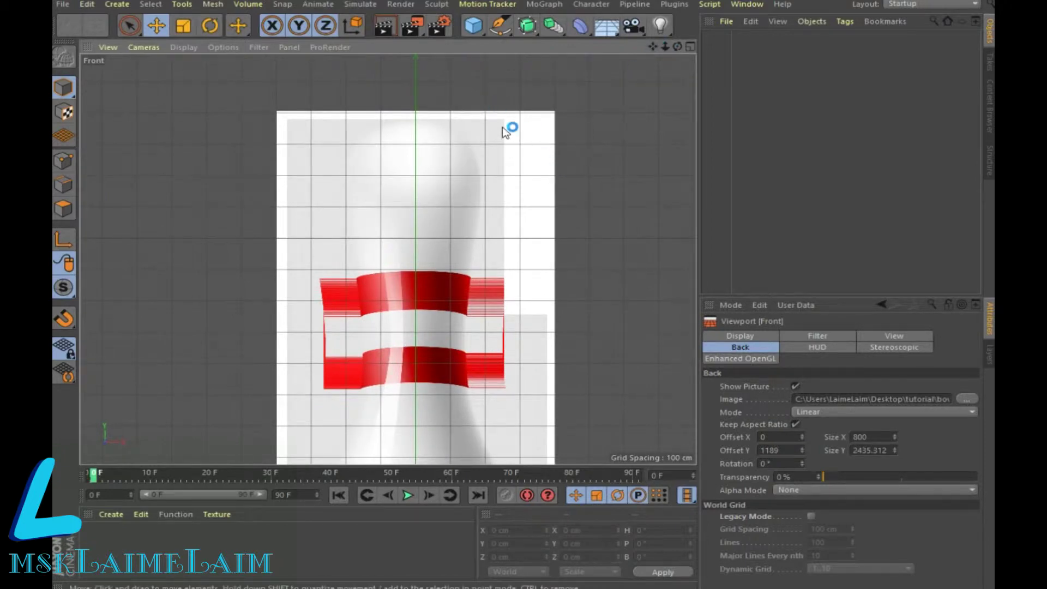
left_click(497, 26)
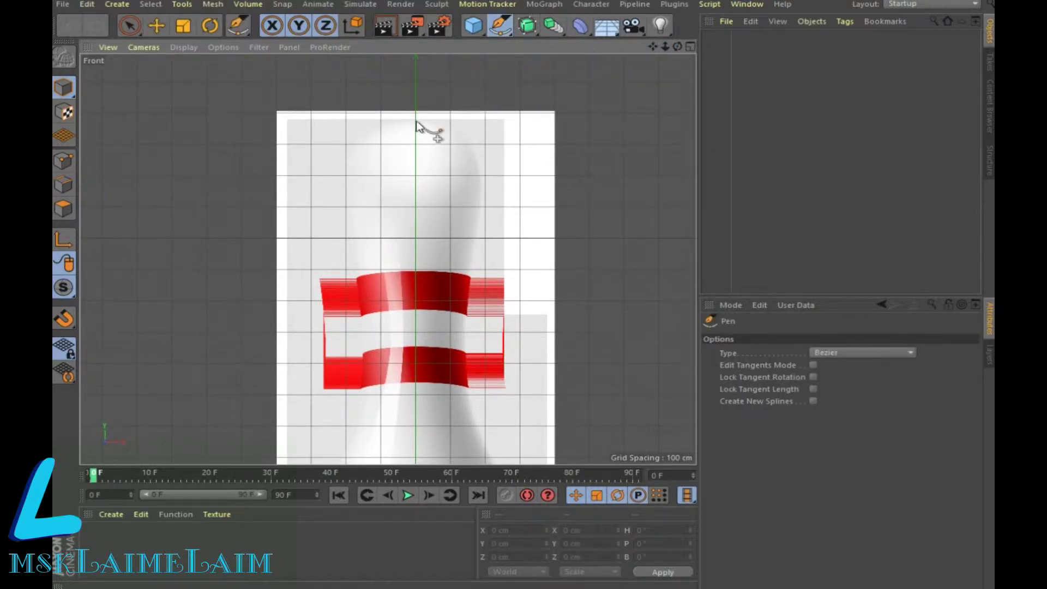
Step: Place Bezier points along the pin's right edge from the top down the head and neck
left_click(411, 120)
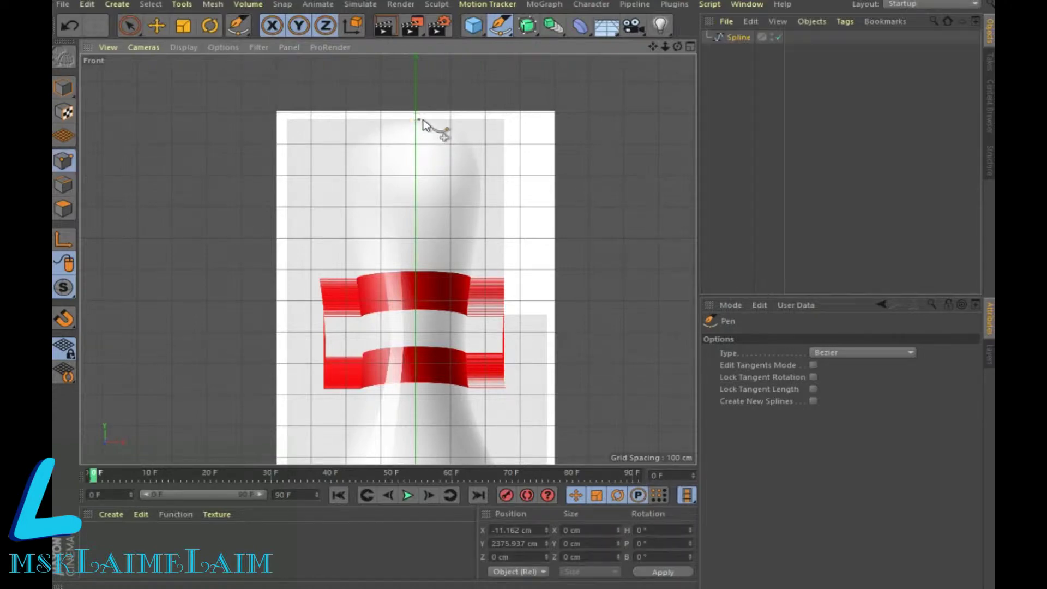
left_click(441, 121)
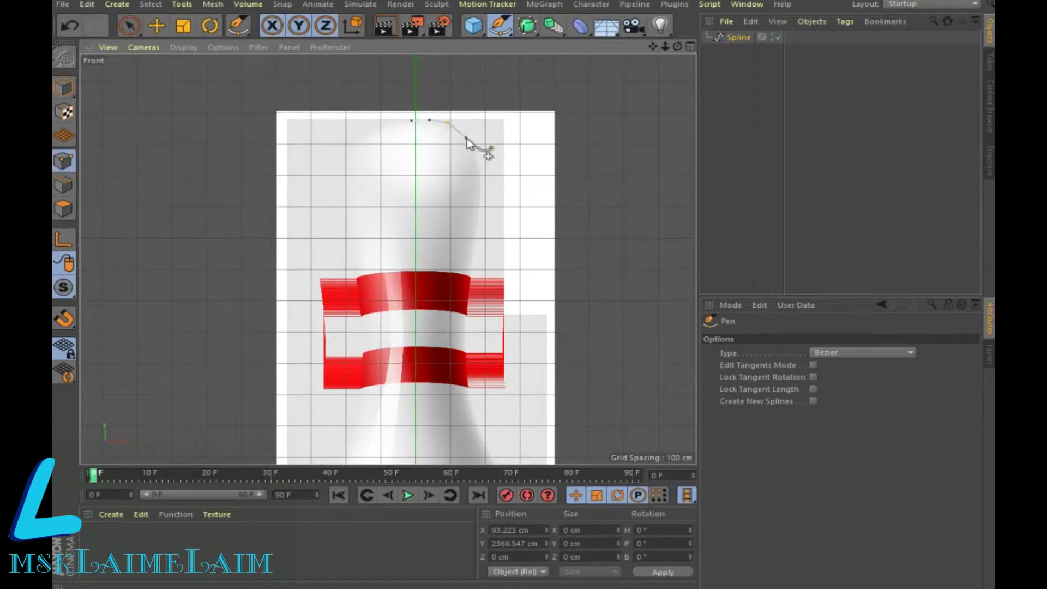
left_click(465, 138)
left_click(477, 163)
left_click(482, 188)
left_click(473, 237)
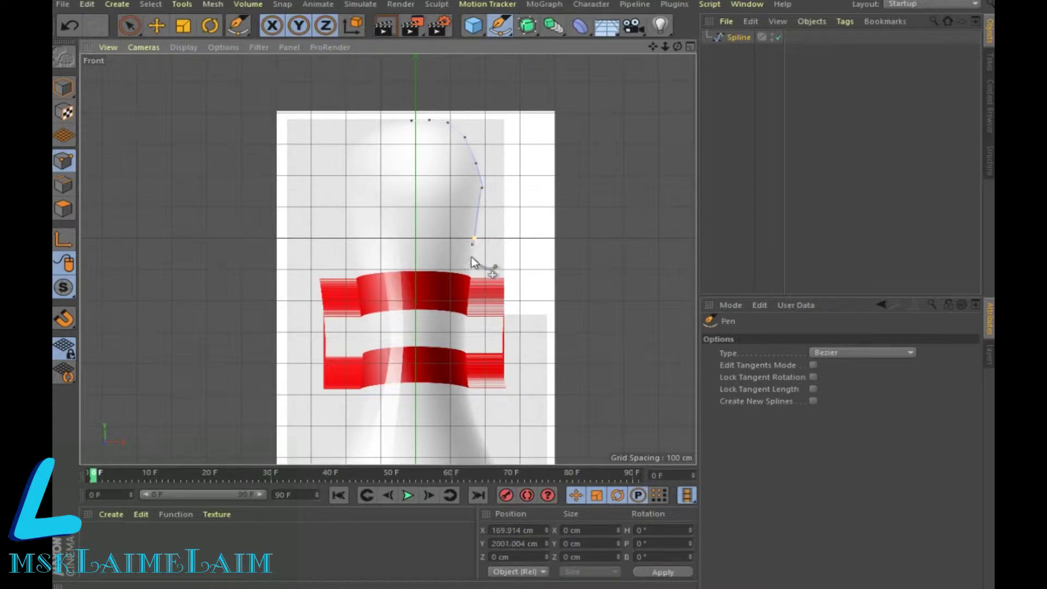
left_click(470, 286)
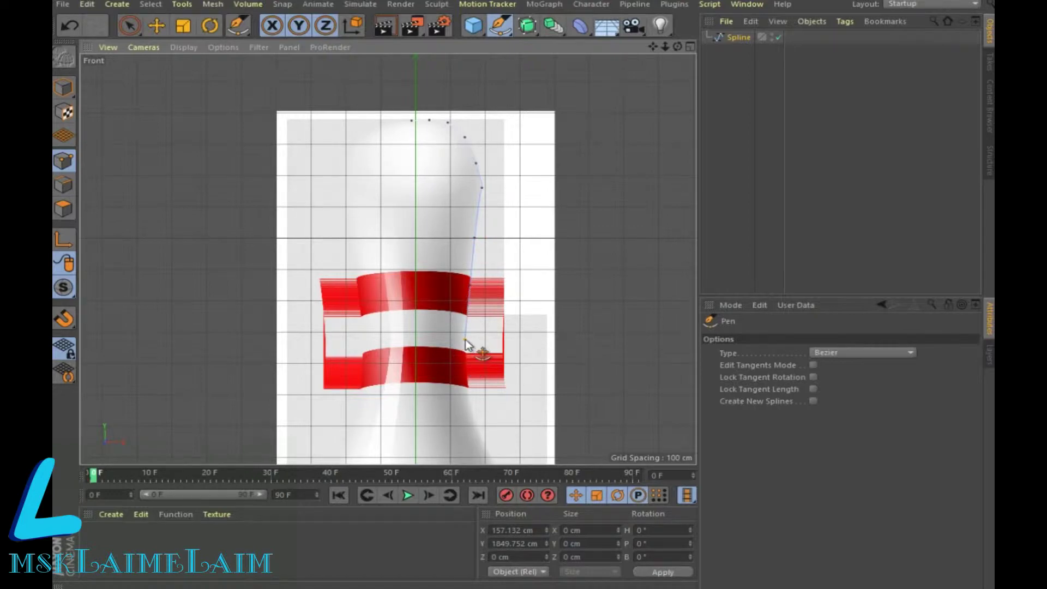
left_click(471, 399)
left_click(471, 399)
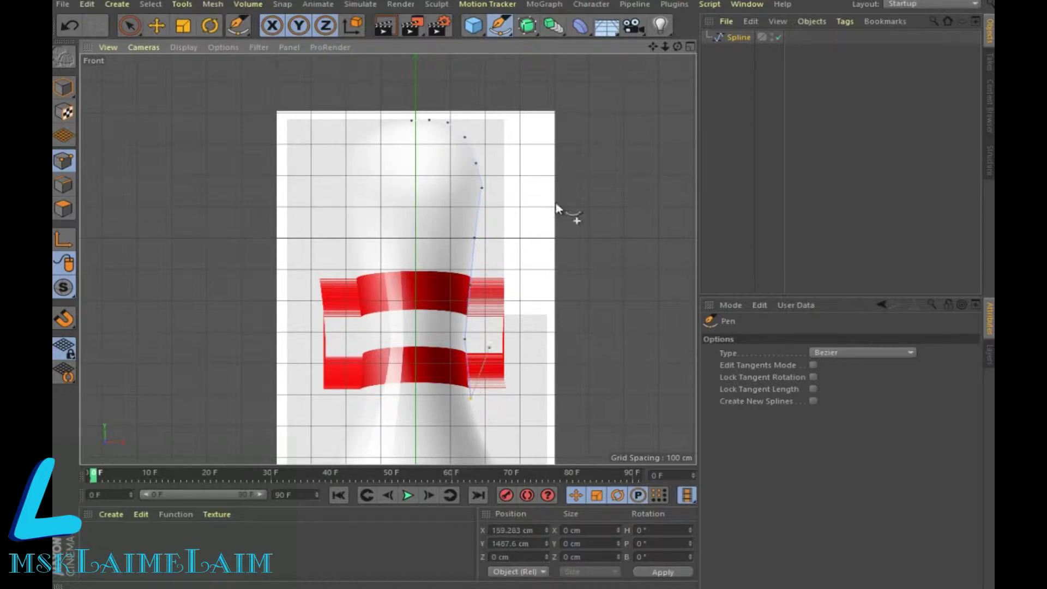
Step: Continue the outline down the widening body to its lower edge
middle_click_drag(545, 458, 528, 163, "alt")
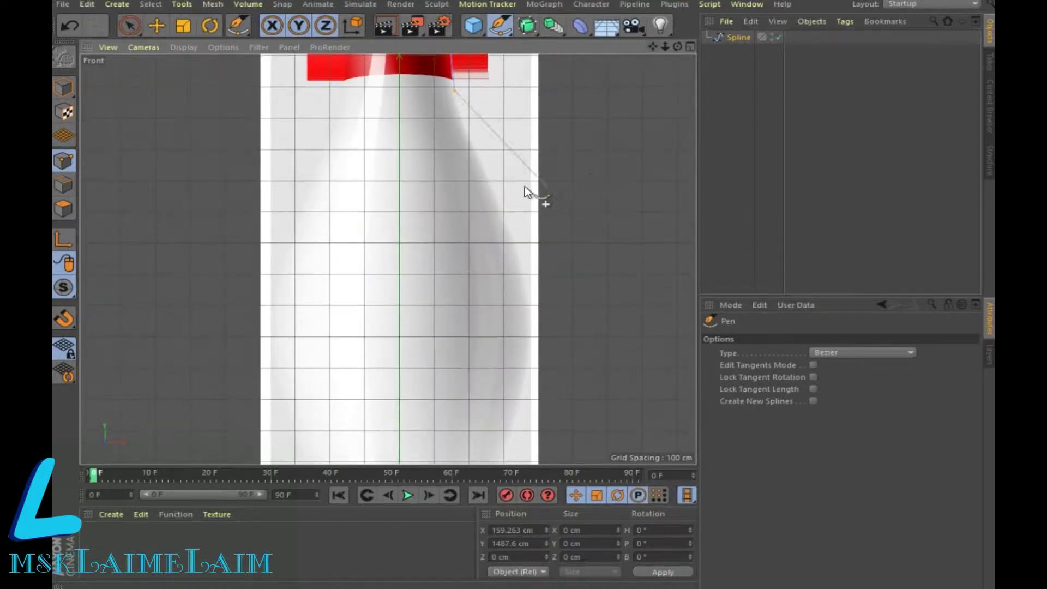
left_click(457, 111)
left_click(478, 163)
left_click(504, 229)
left_click(519, 272)
left_click(531, 349)
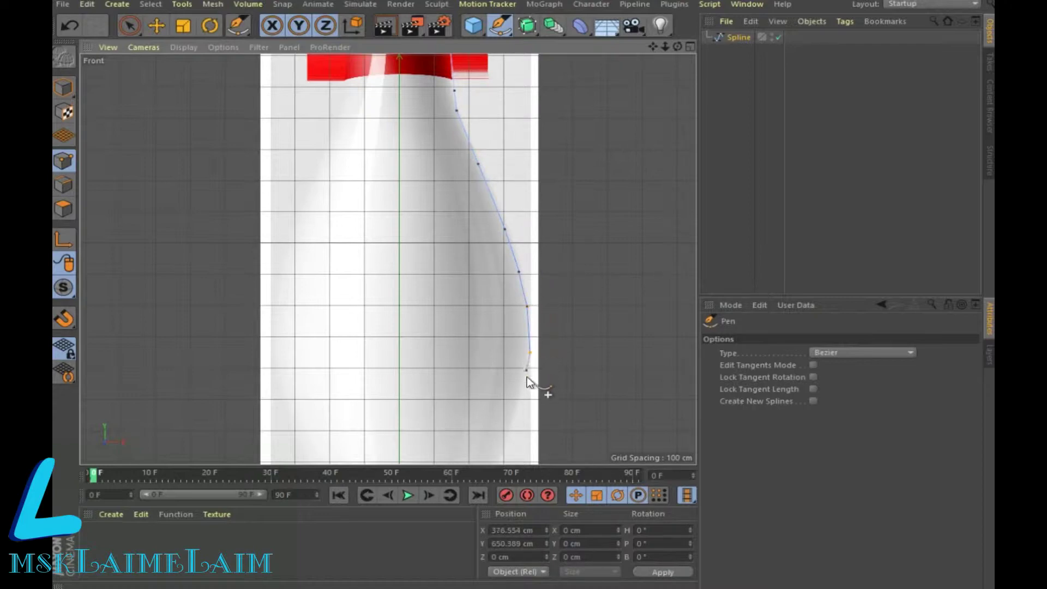
left_click(525, 396)
Step: Curve the outline in to the base and disconnect the last point to finish the spline
middle_click_drag(639, 282, 637, 103, "alt")
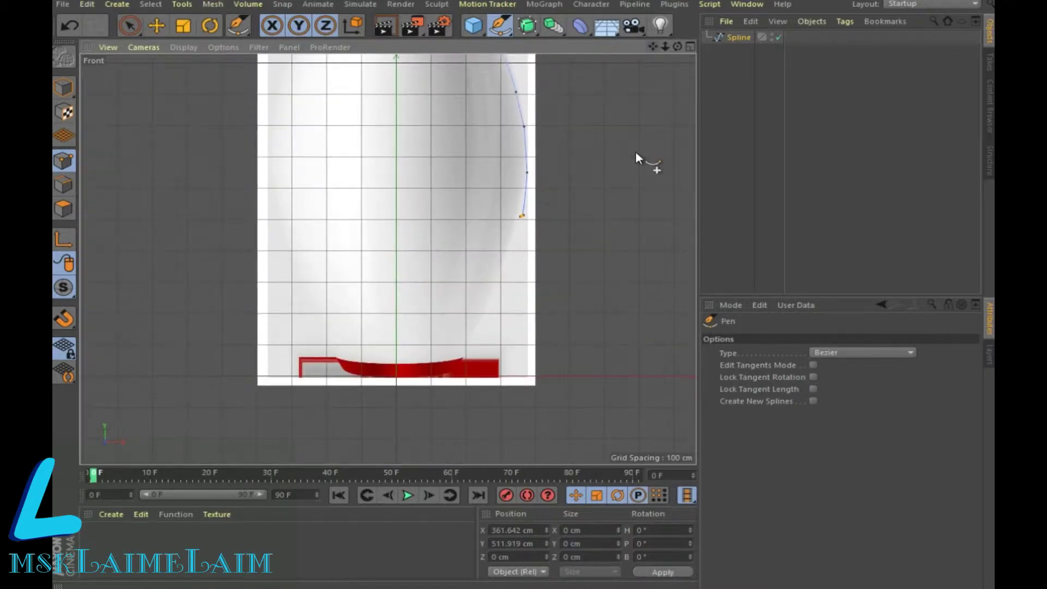
left_click(474, 349)
left_click(460, 368)
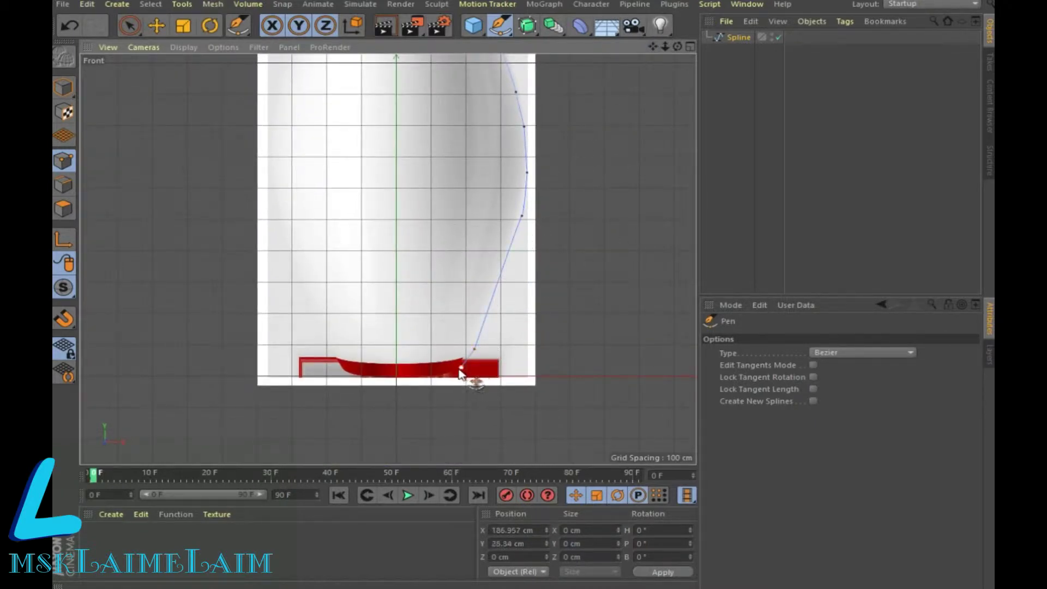
left_click(444, 375)
right_click(391, 378)
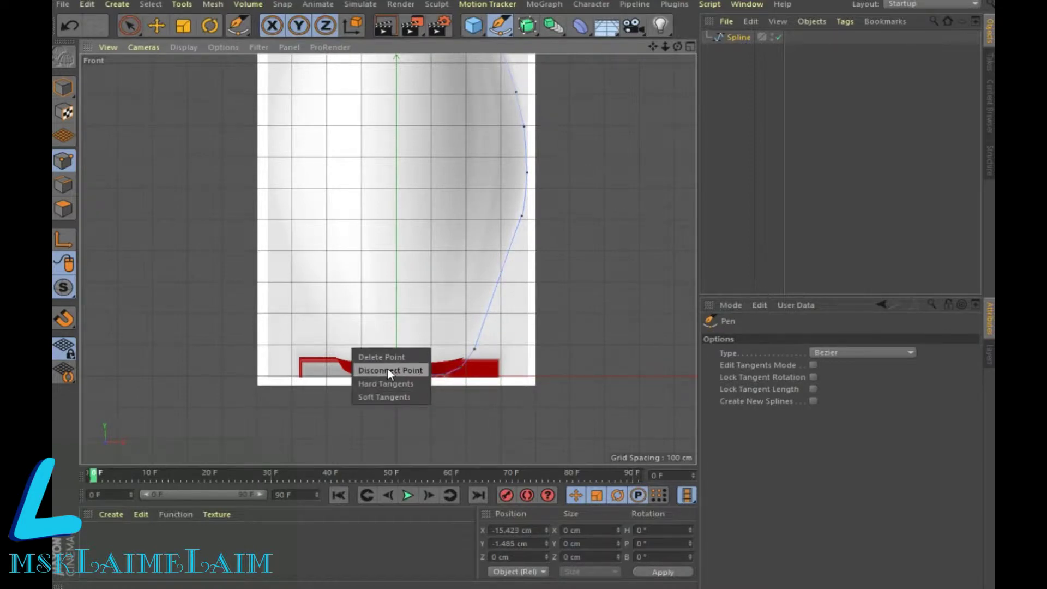
left_click(387, 366)
left_click(689, 47)
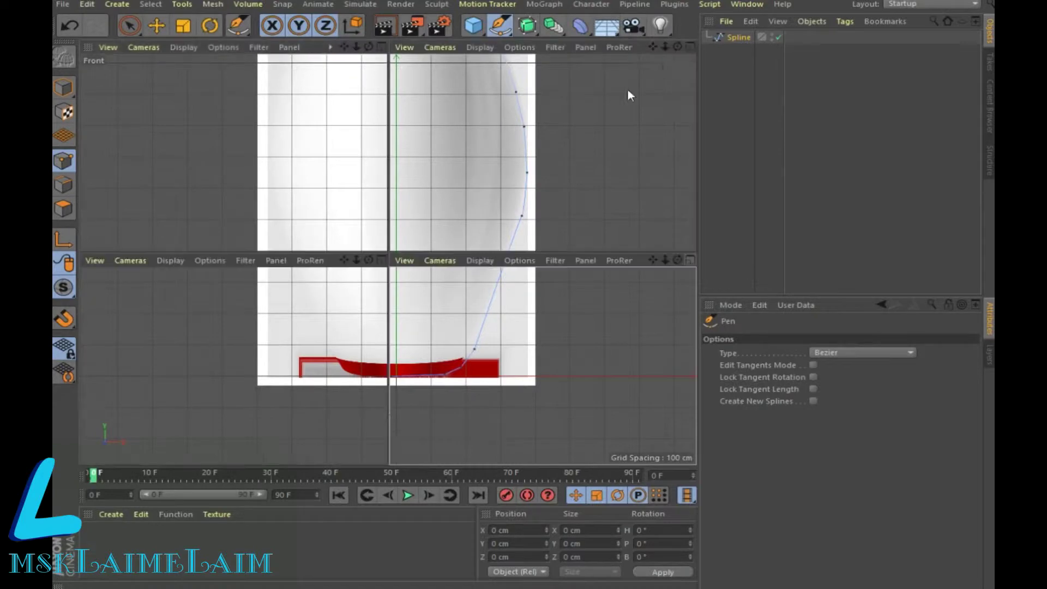
Step: Add a Lathe generator and parent the profile spline under it in the Perspective view
left_click(381, 47)
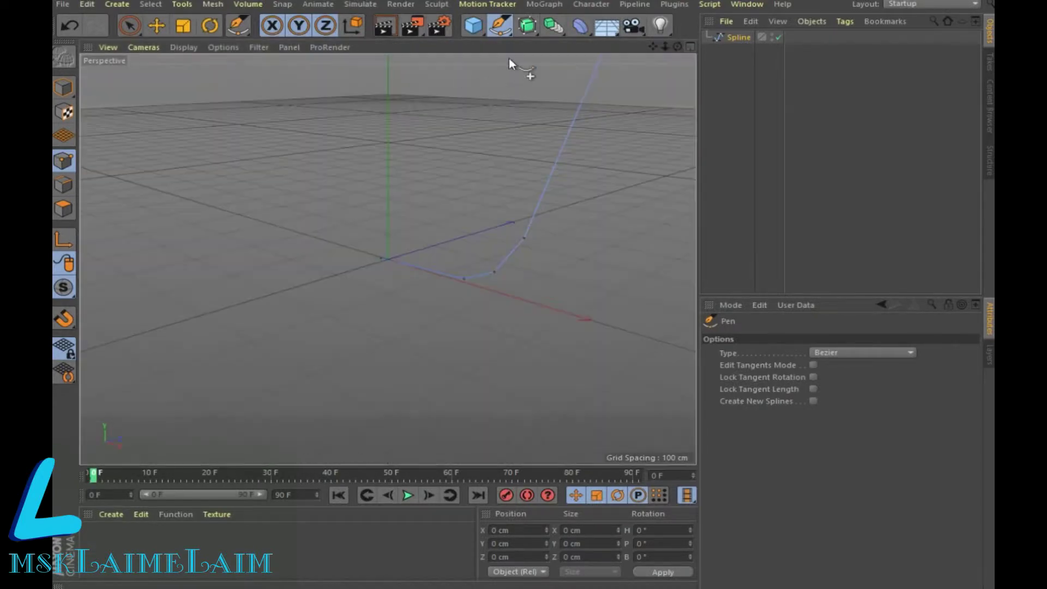
left_click(527, 25)
left_click(582, 69)
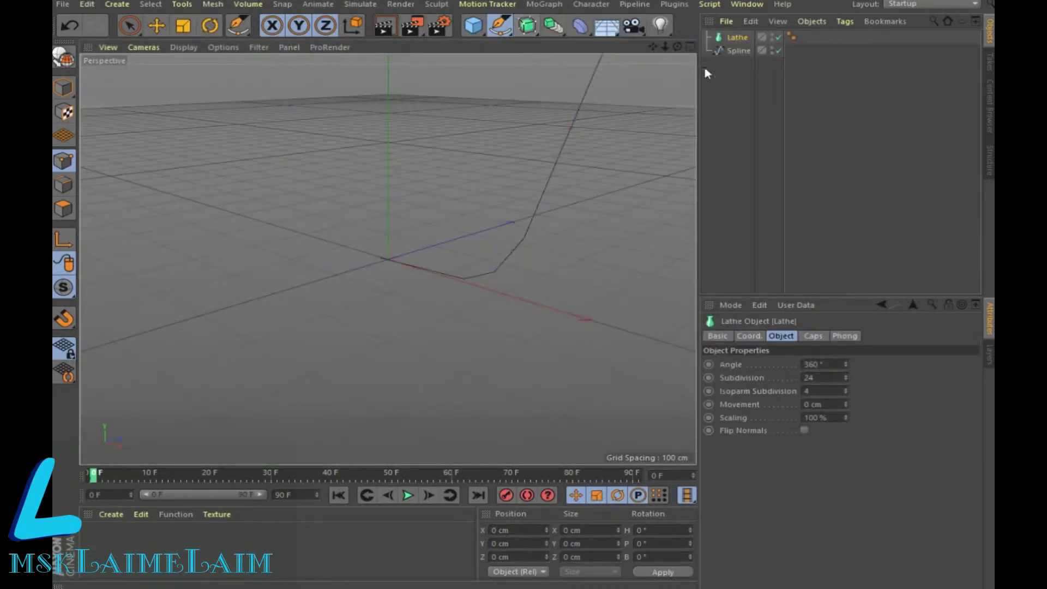
mouse_move(734, 51)
left_mouse_down()
mouse_move(734, 33)
mouse_move(738, 51)
left_mouse_up()
scroll(419, 214, "down", 3)
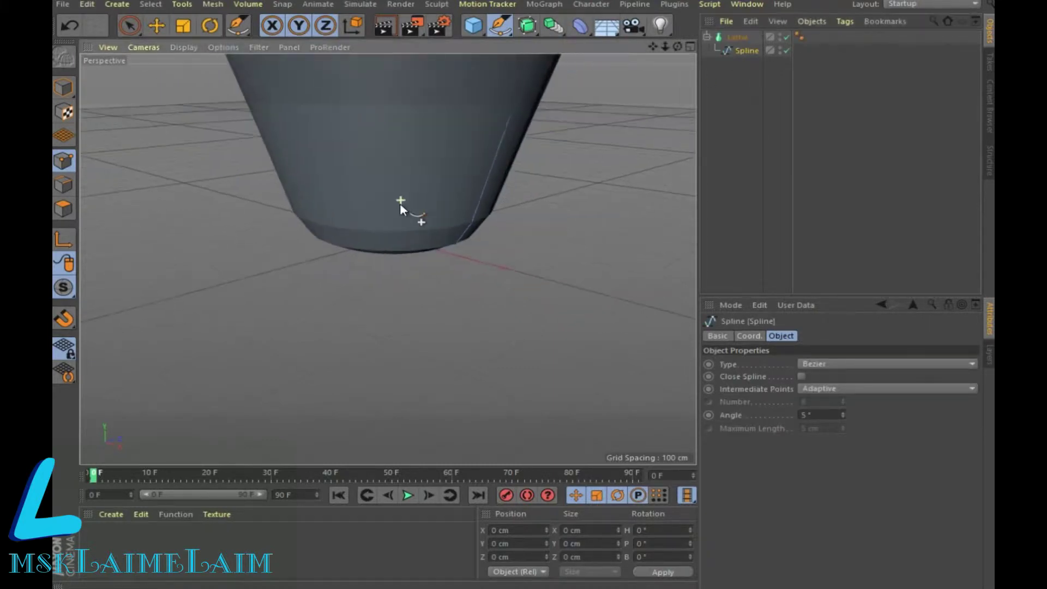
scroll(419, 217, "down", 3)
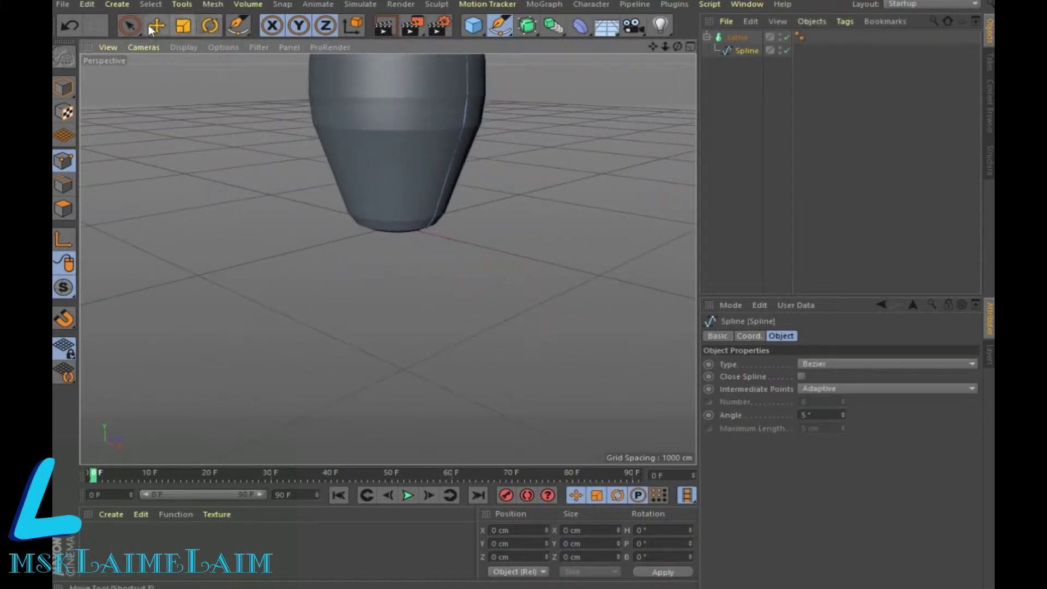
key("e")
left_click_drag(653, 49, 653, 164)
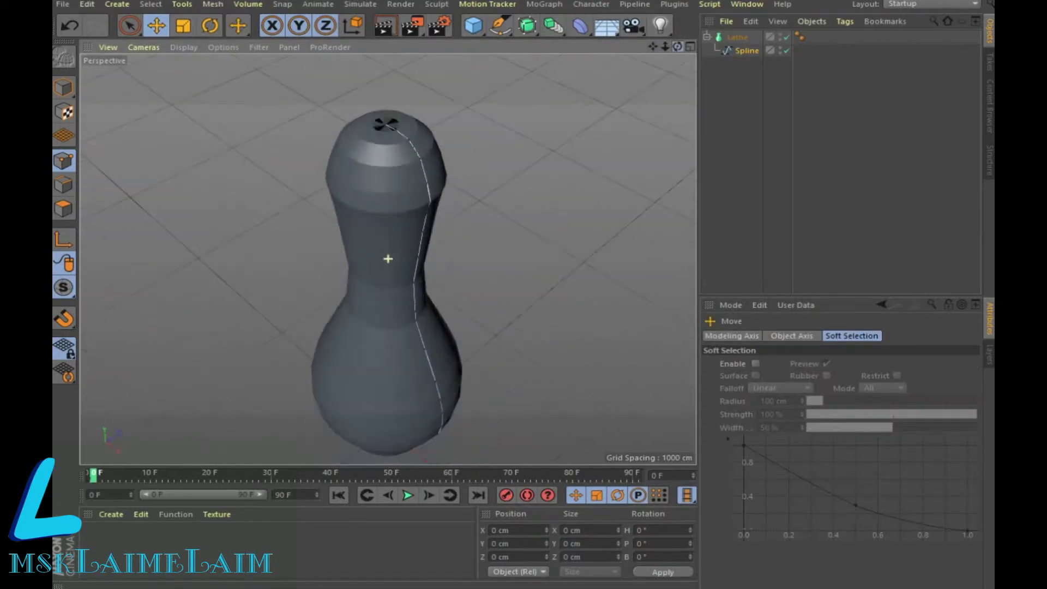
left_click_drag(677, 46, 677, 137)
left_click(746, 51)
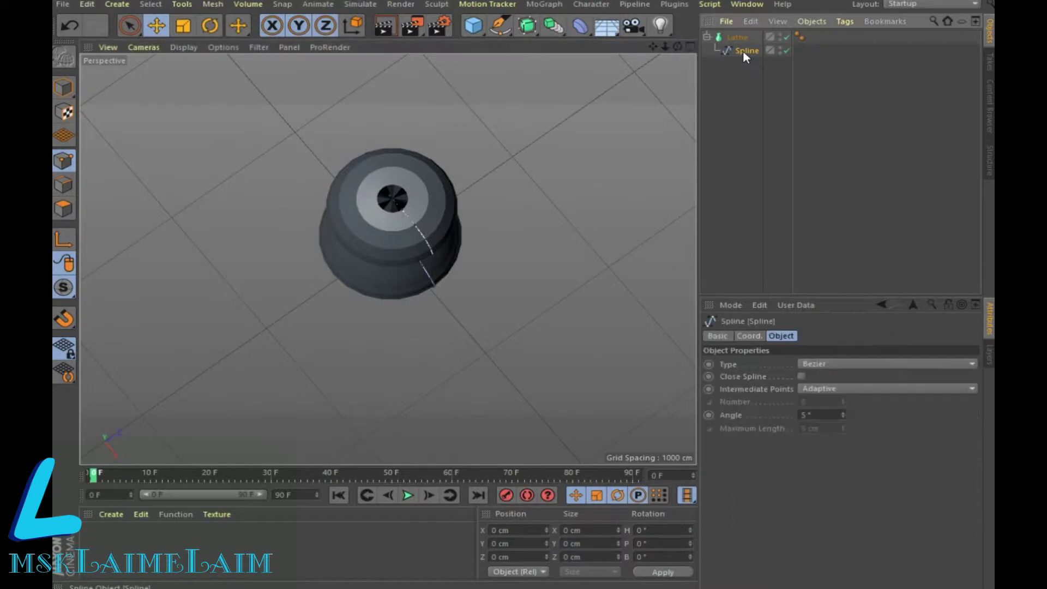
Step: Close the profile spline and set its type to B-Spline
left_click(801, 376)
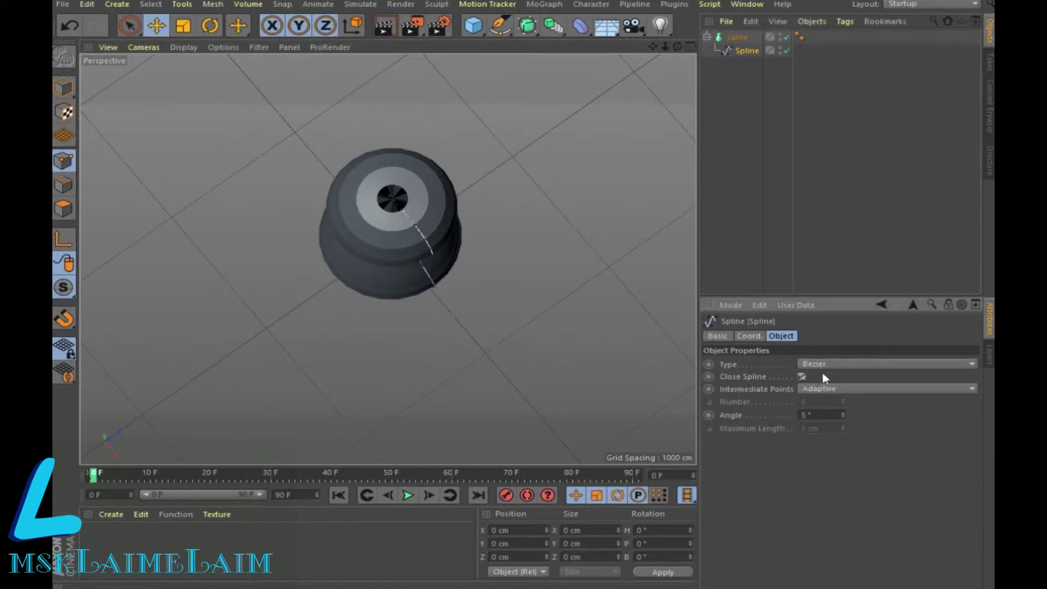
left_click(839, 362)
left_click(832, 418)
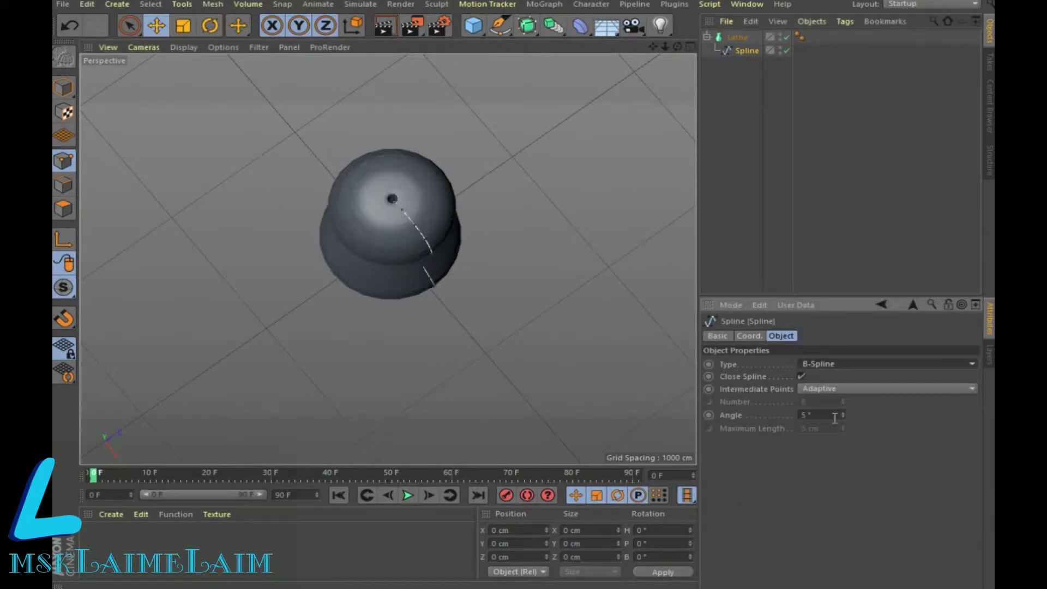
Step: Reframe the whole pin and switch the display to Gouraud Shading (Lines)
left_click_drag(677, 46, 677, 98)
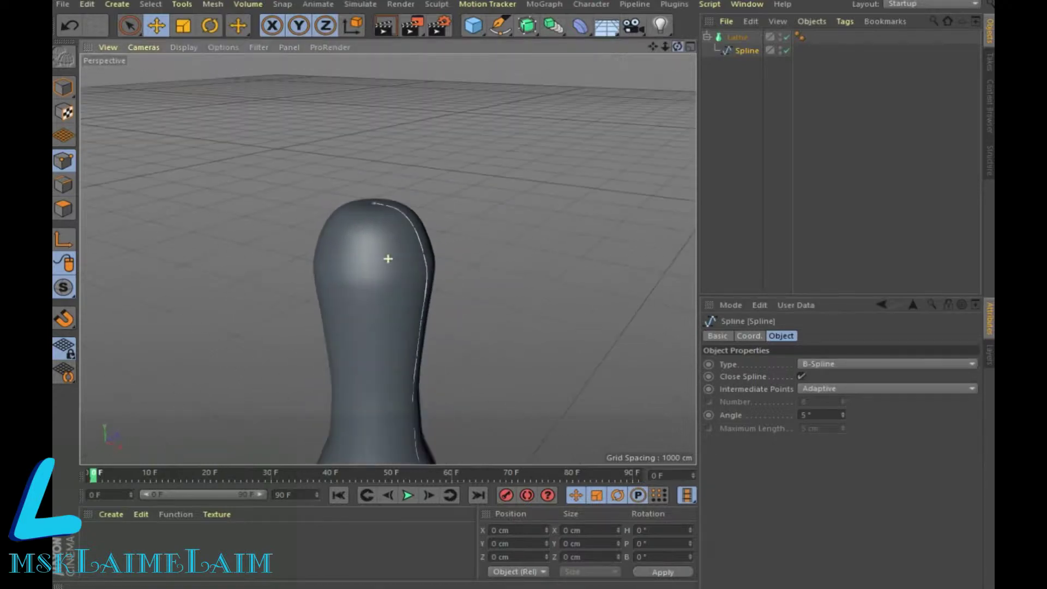
middle_click_drag(387, 259, 538, 308, "alt")
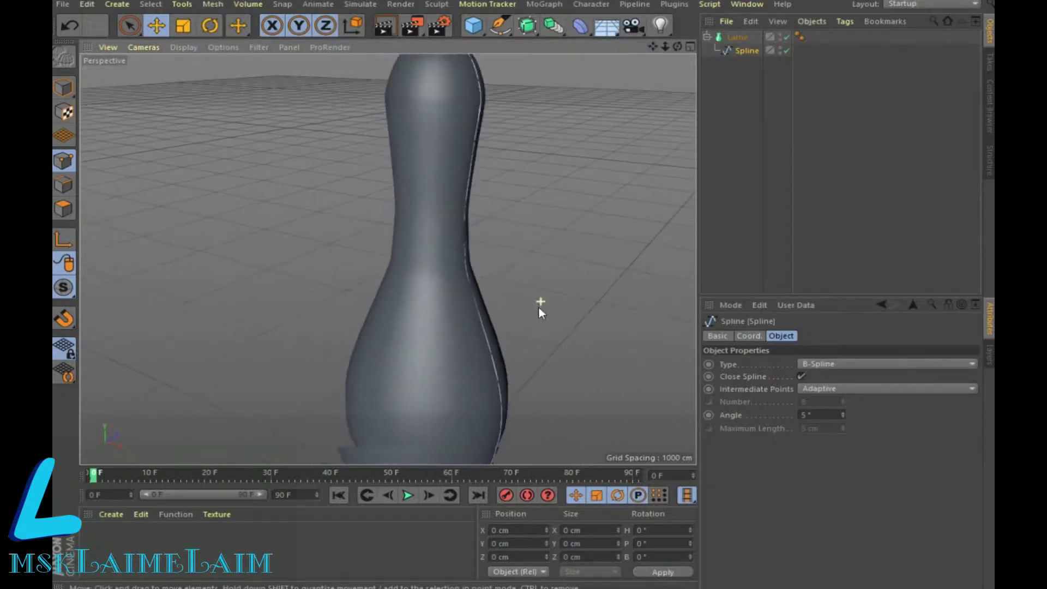
left_click_drag(653, 47, 666, 60)
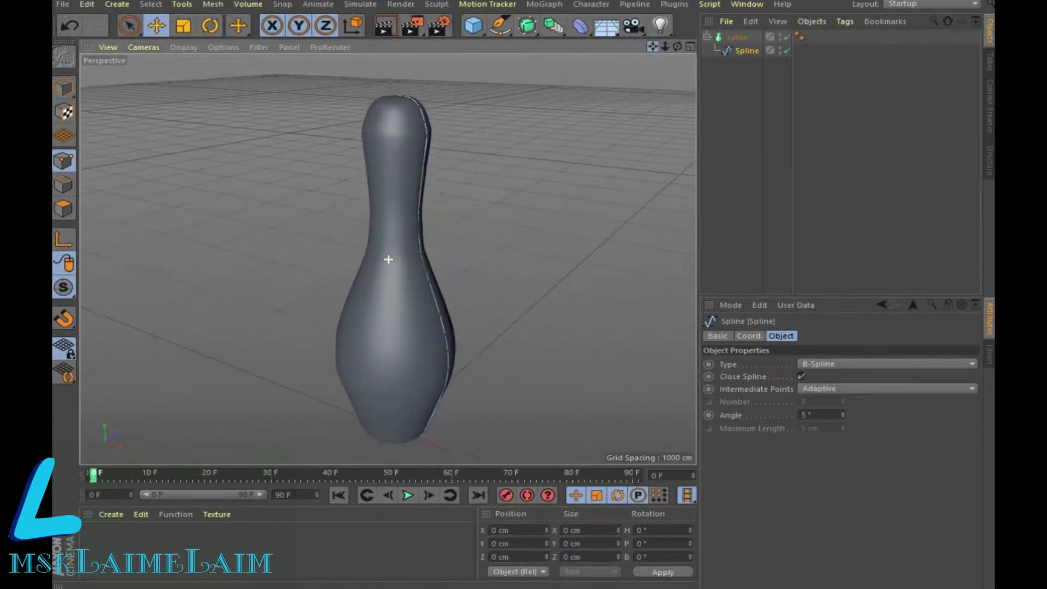
left_click(185, 48)
left_click(188, 78)
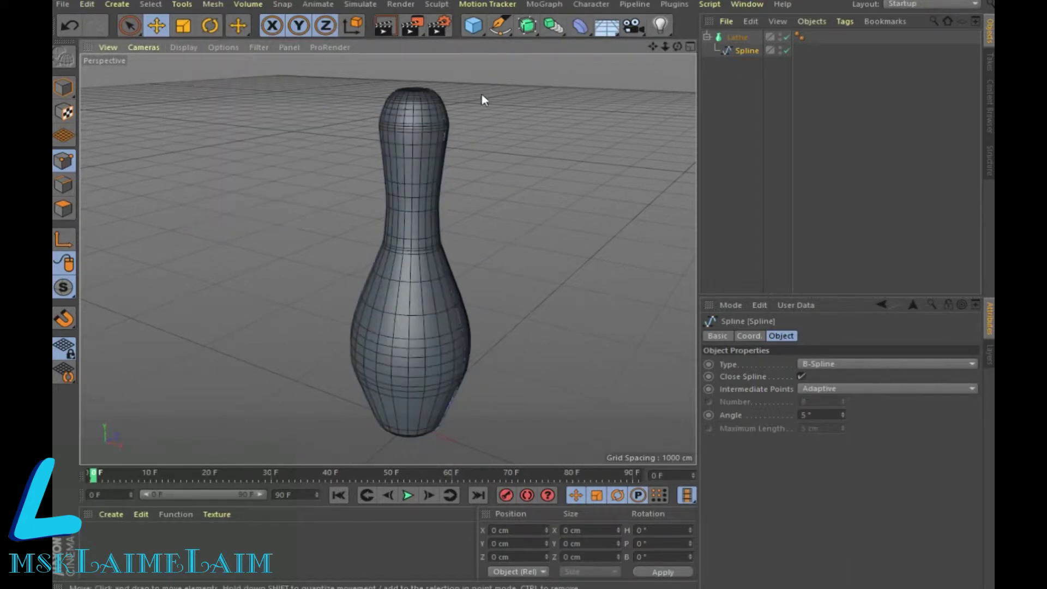
Step: Change the Lathe's Subdivision from 24 to 50 in the Attributes panel
left_click(736, 36)
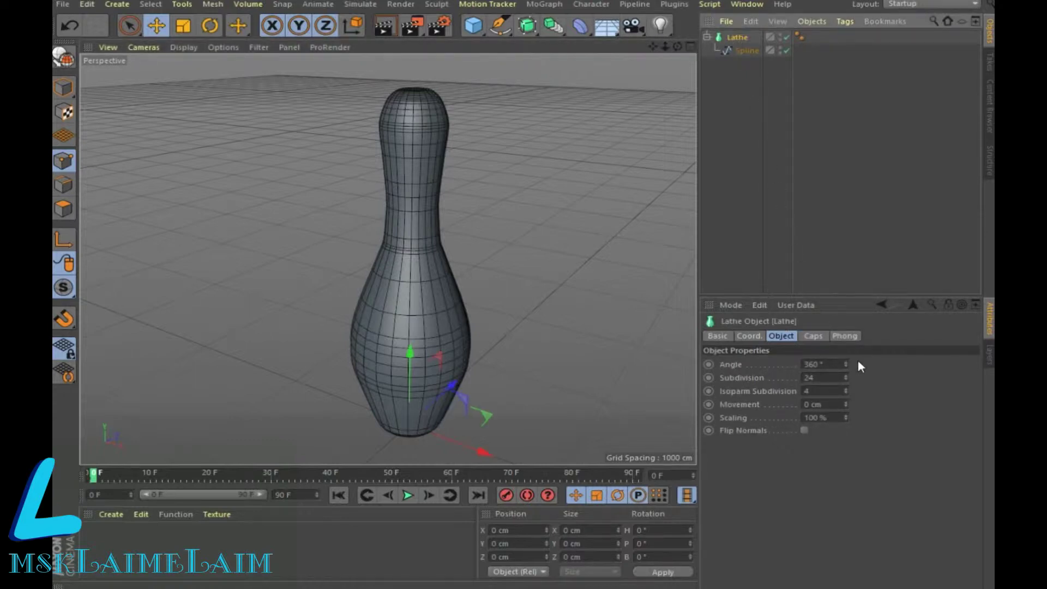
left_click(806, 376)
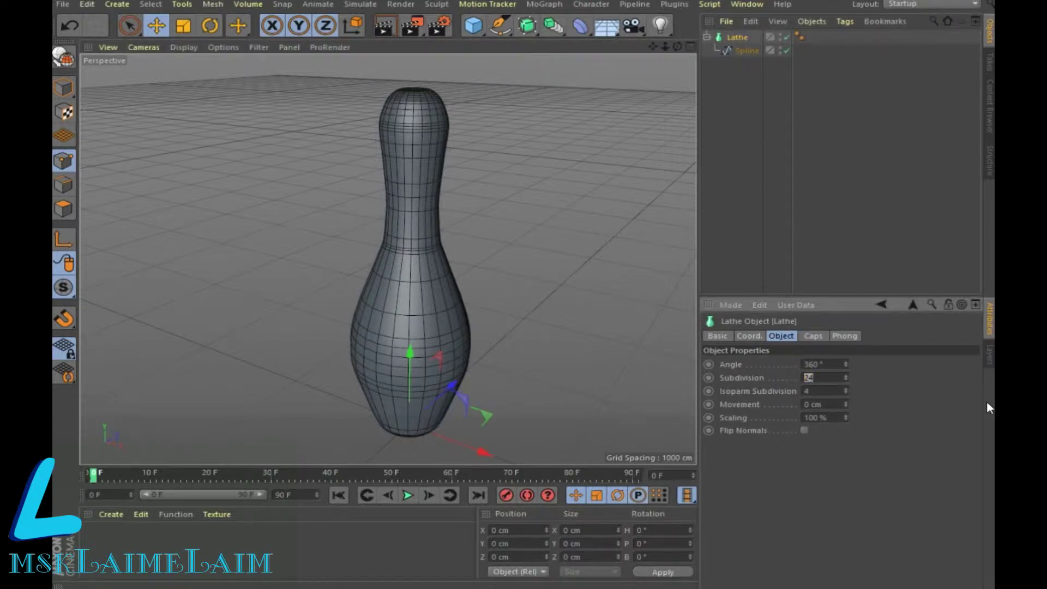
type("80")
key("Return")
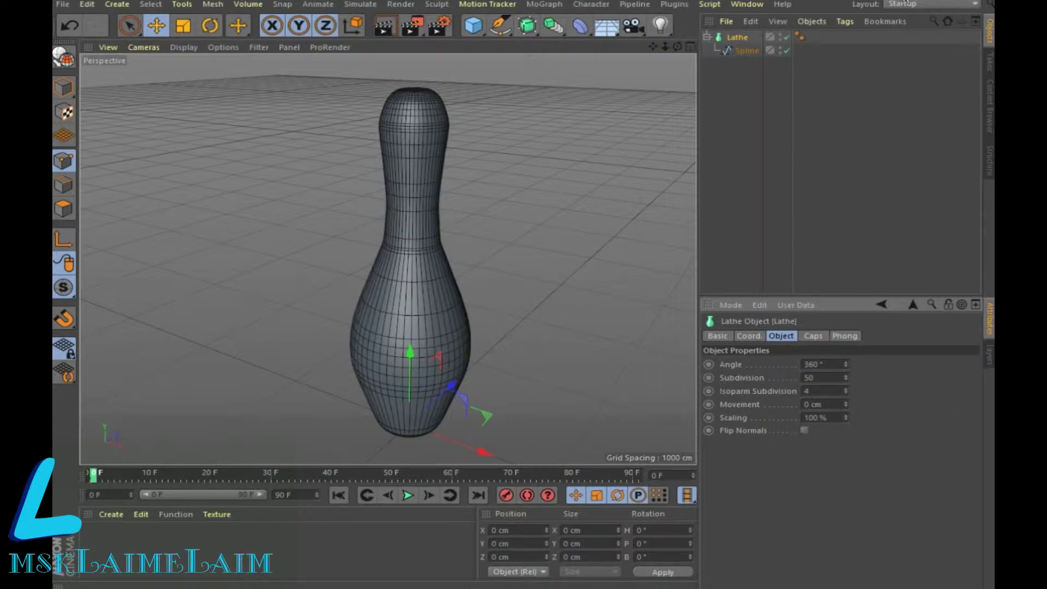
left_click(706, 37)
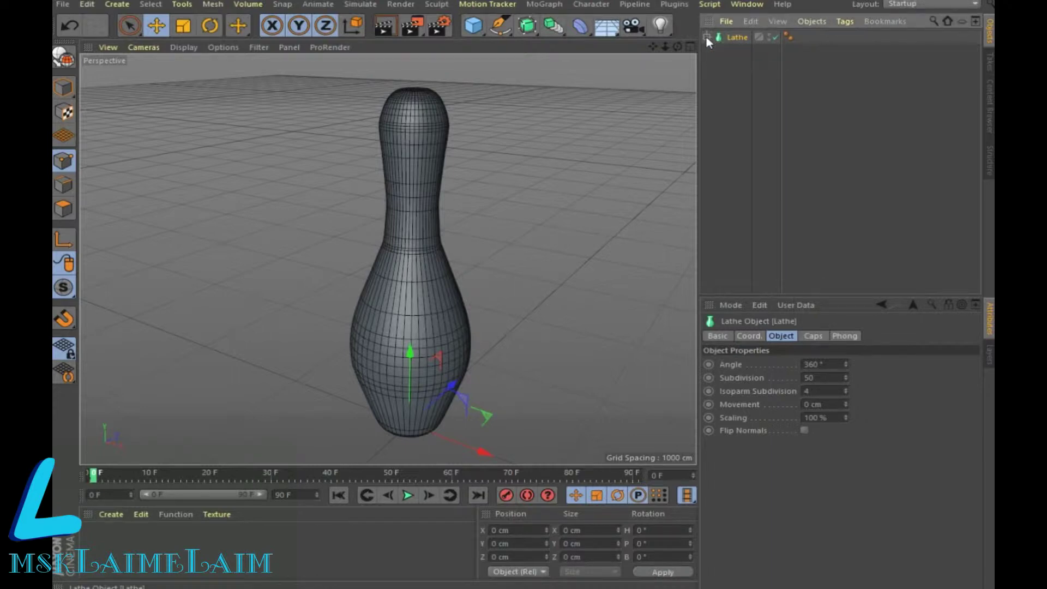
Step: Make the lathed pin editable and switch to Polygons mode with Loop Selection
left_click(63, 56)
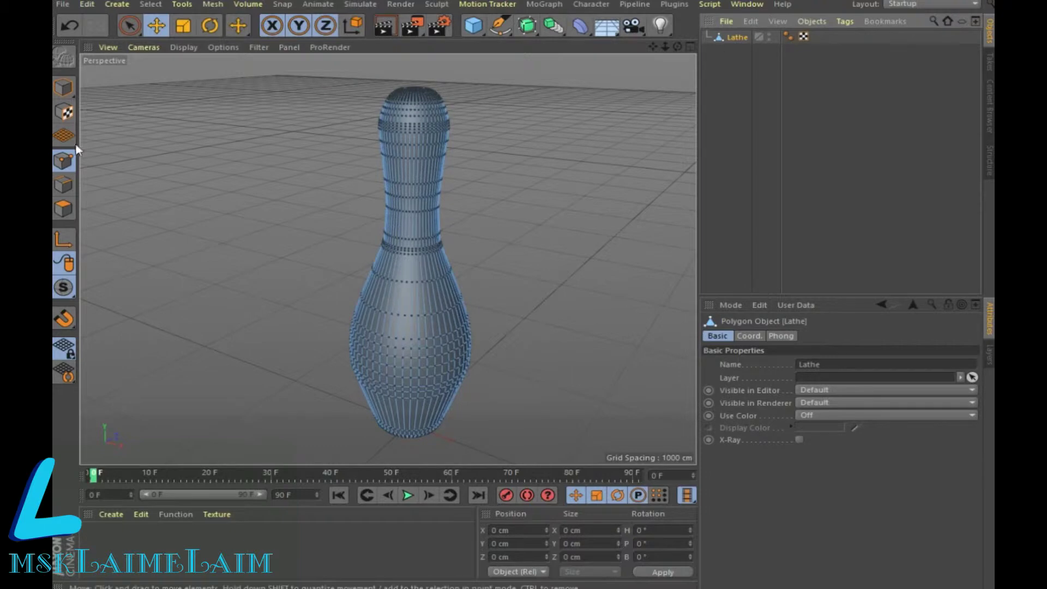
left_click(63, 208)
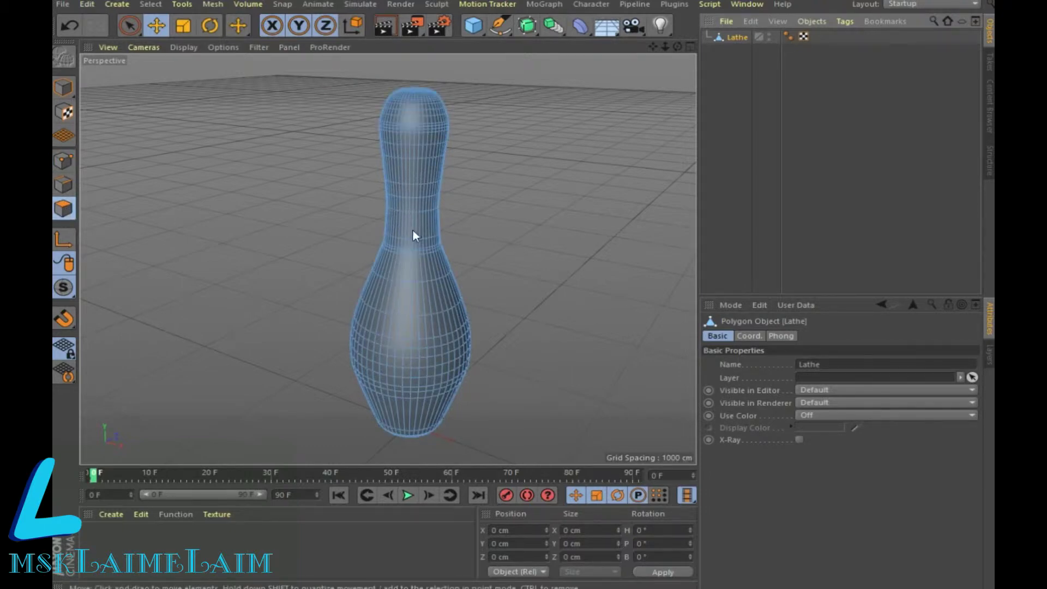
left_click(152, 5)
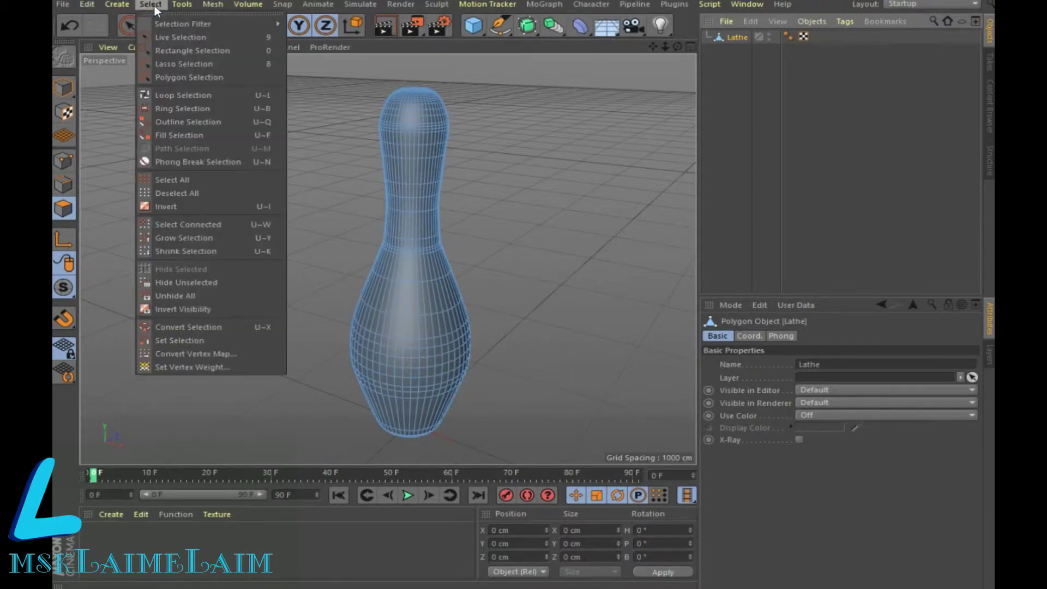
left_click(159, 91)
scroll(443, 240, "up", 3)
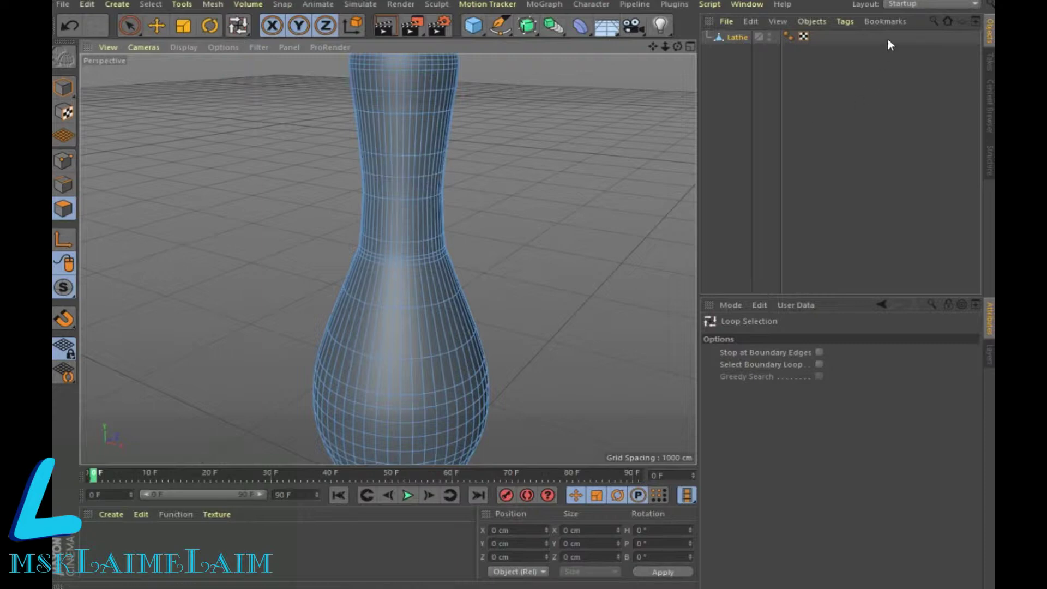
Step: Select two adjacent polygon loops around the pin's neck
left_click(148, 4)
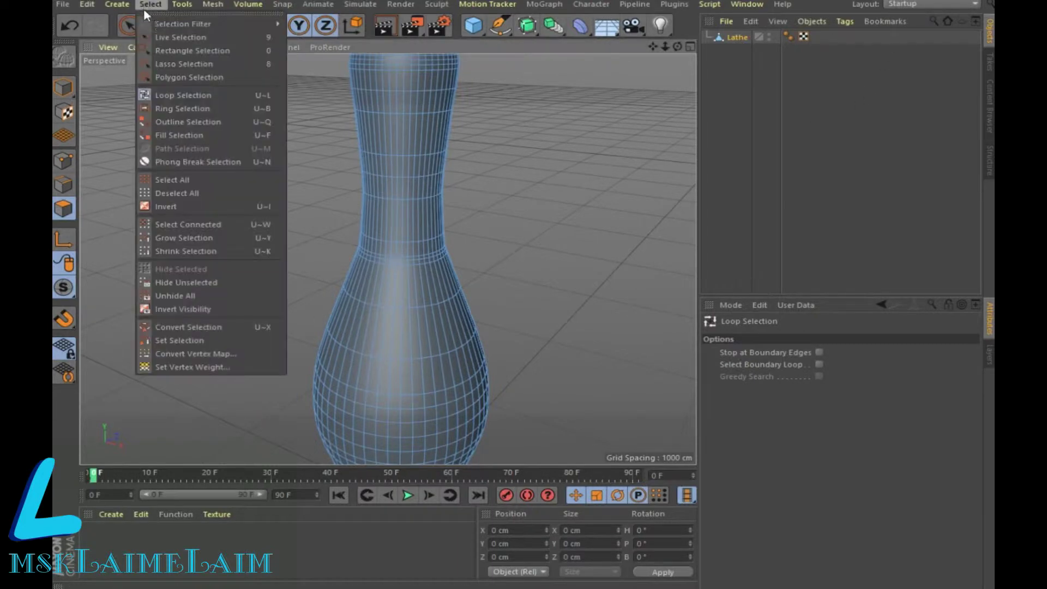
left_click(170, 98)
left_click(414, 166)
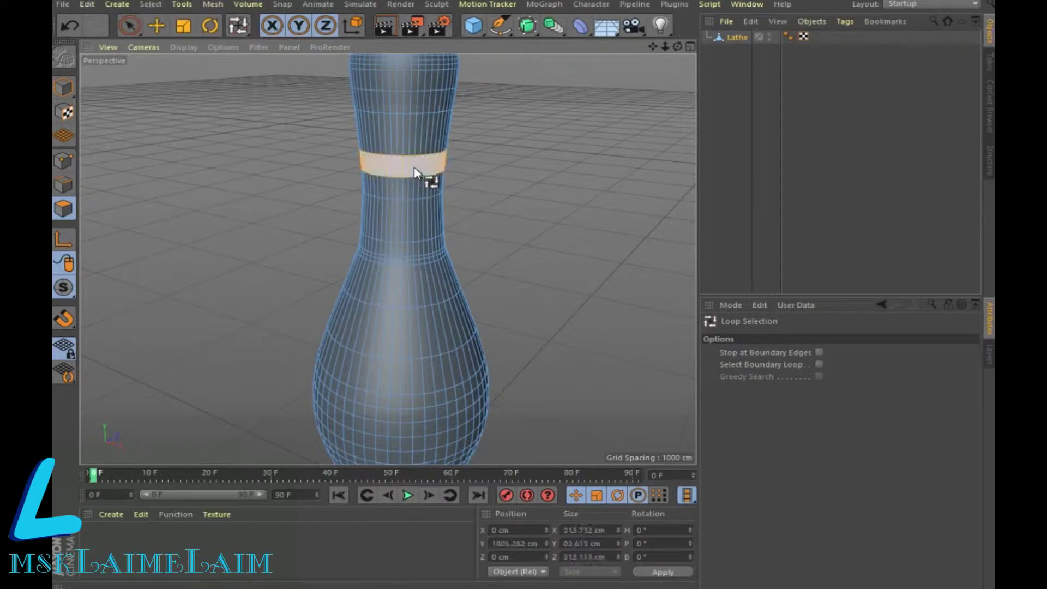
left_click(408, 225, "shift")
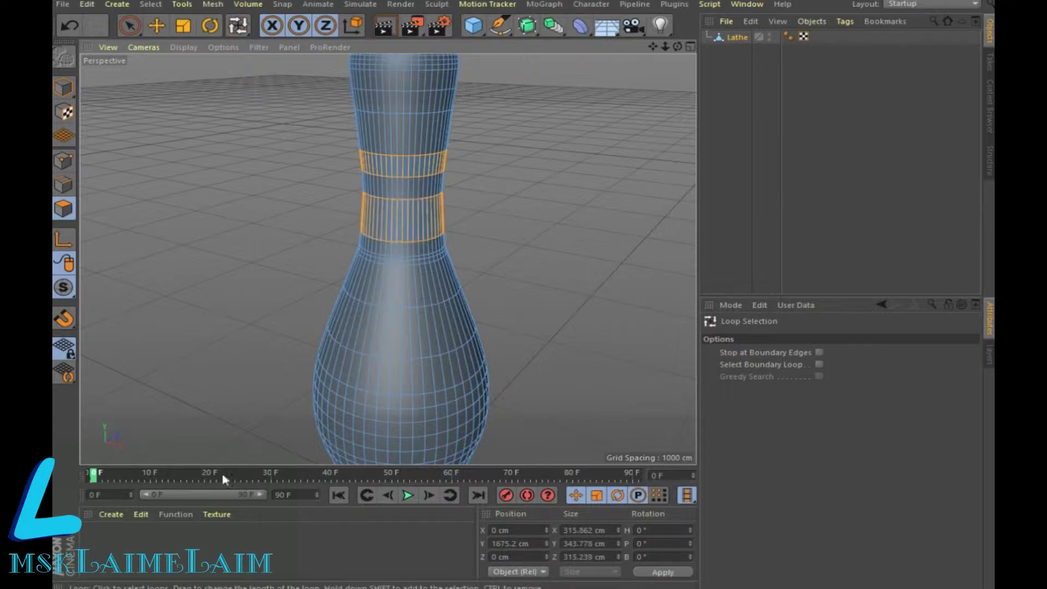
left_click(112, 514)
mouse_move(131, 374)
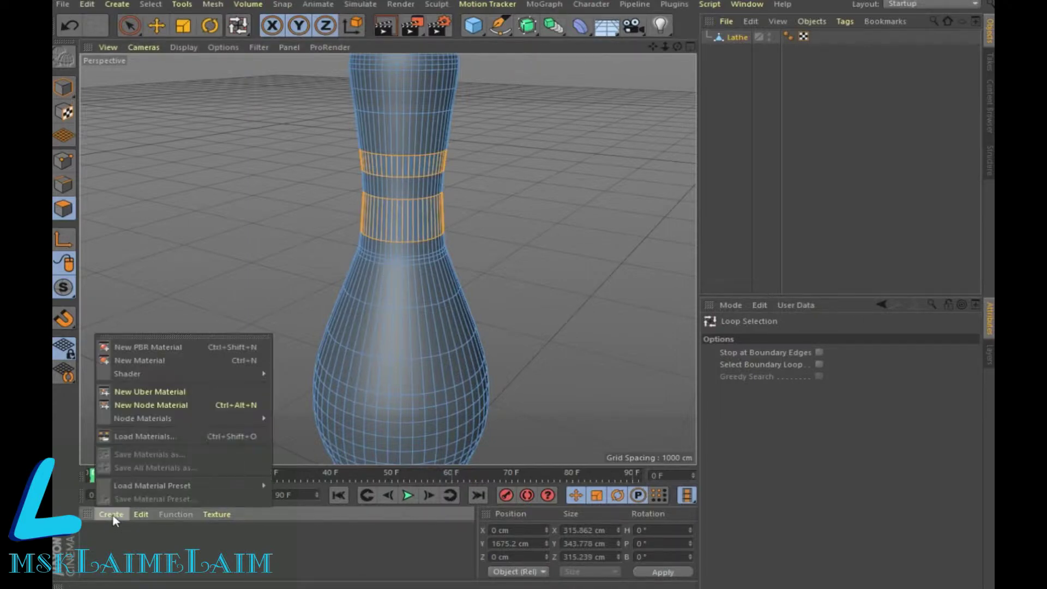
Step: Create material Mat in bright red (H 353°, S 96%, V 100%) and apply it to the neck bands
left_click(163, 361)
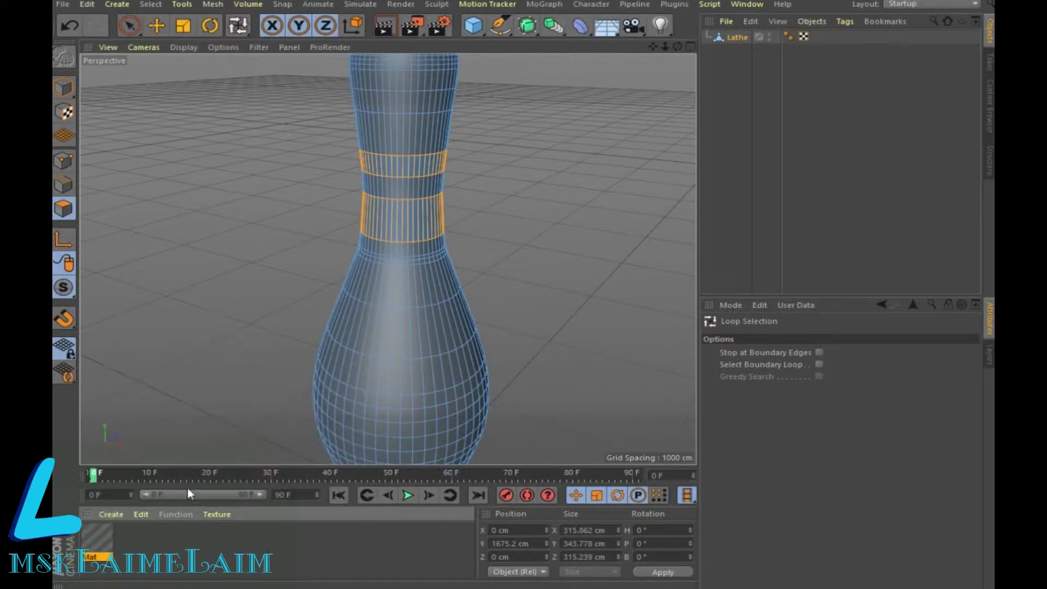
double_click(90, 543)
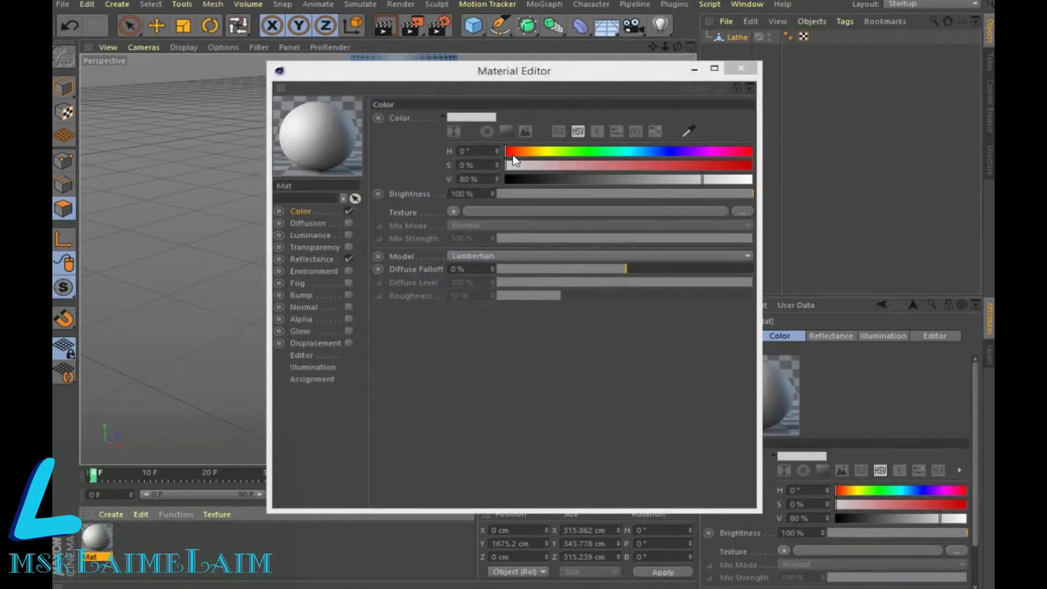
left_click(516, 152)
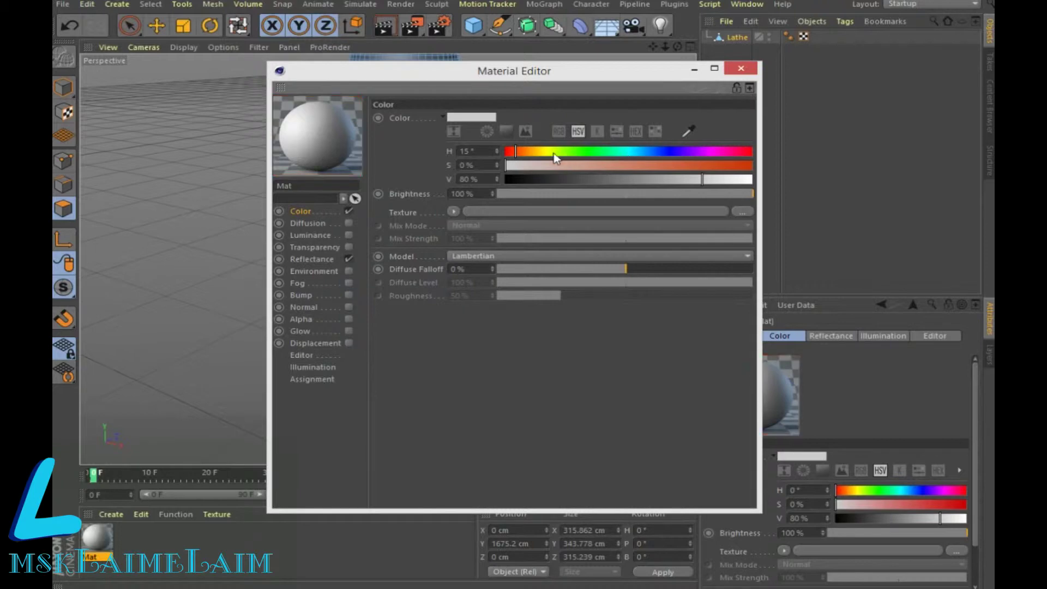
left_click_drag(516, 152, 506, 153)
left_click(471, 117)
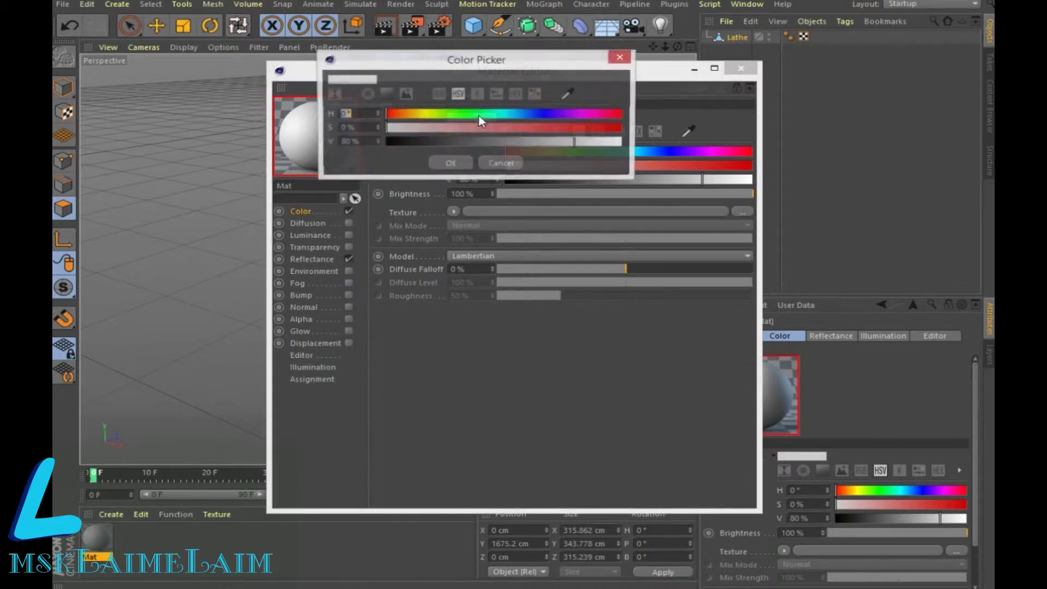
left_click(618, 114)
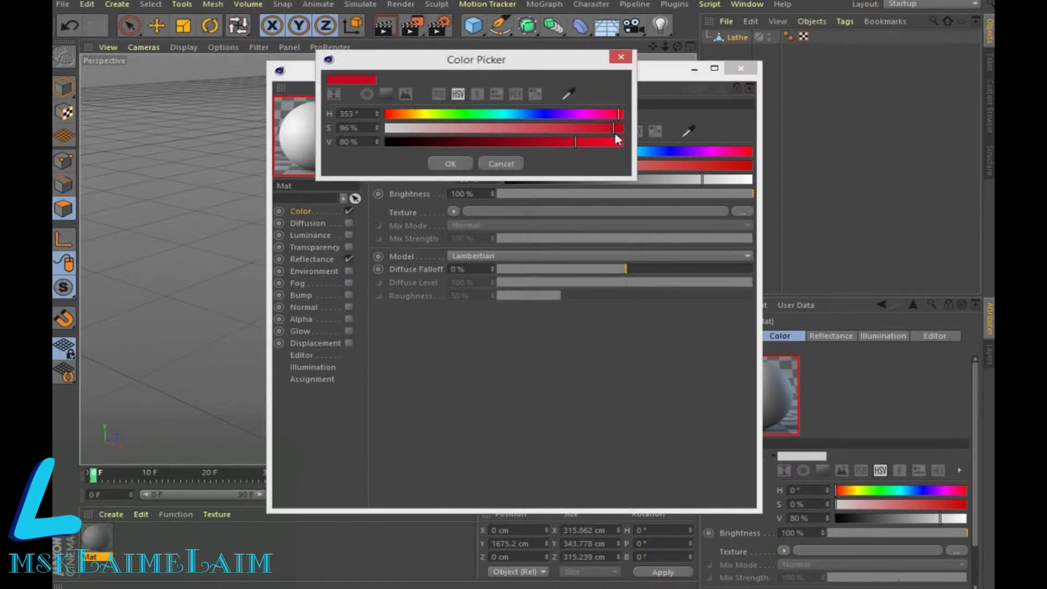
left_click(621, 142)
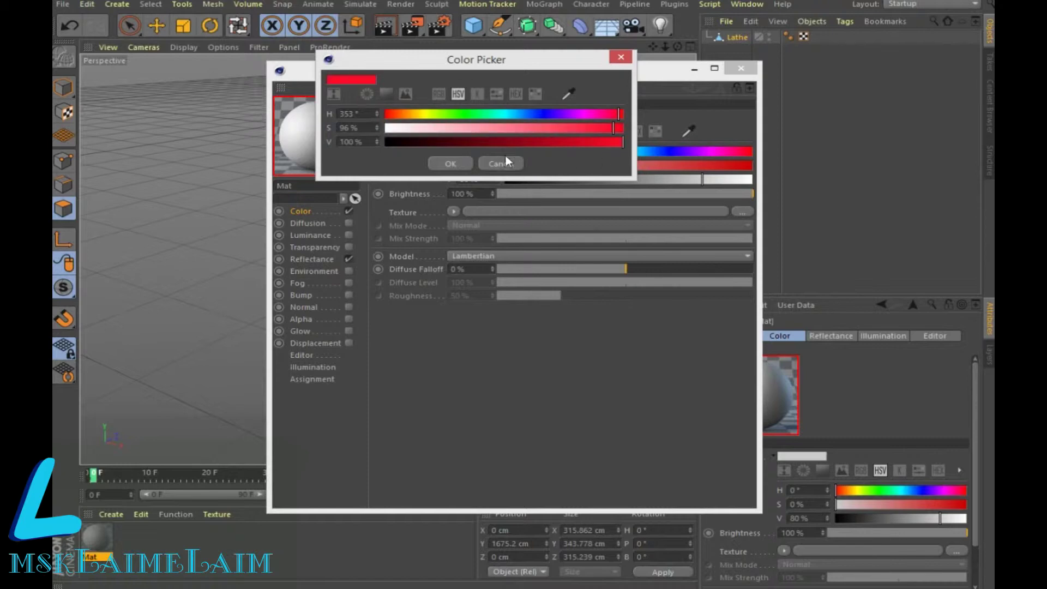
left_click(450, 163)
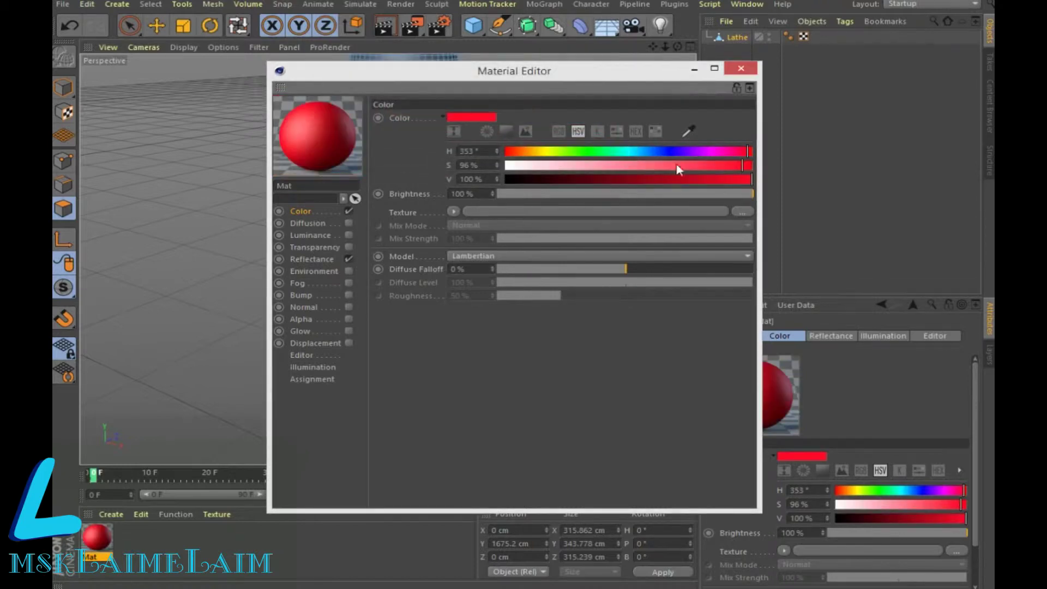
left_click(740, 69)
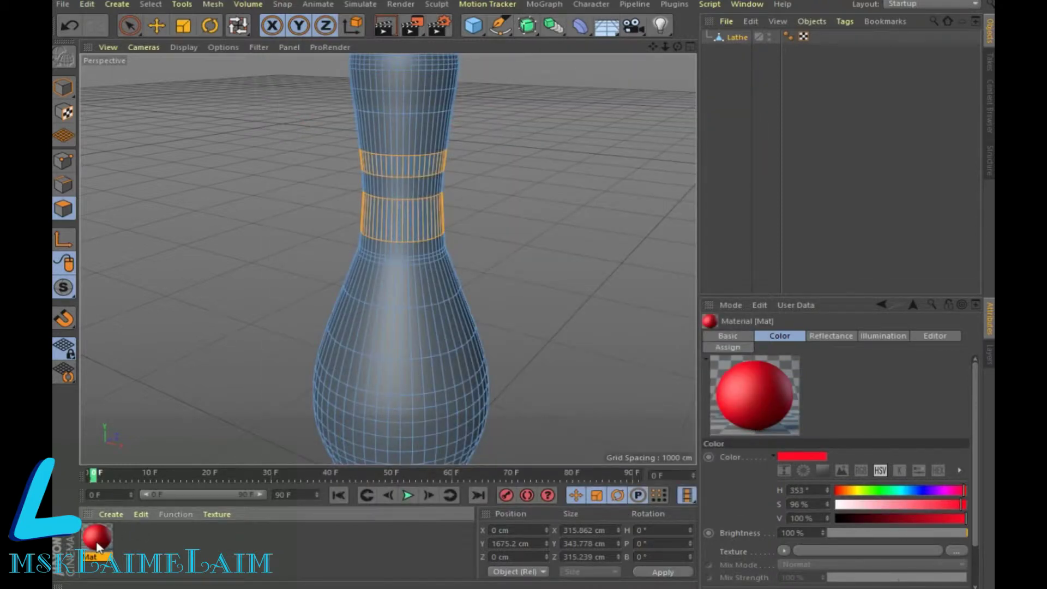
left_click_drag(398, 229, 398, 230)
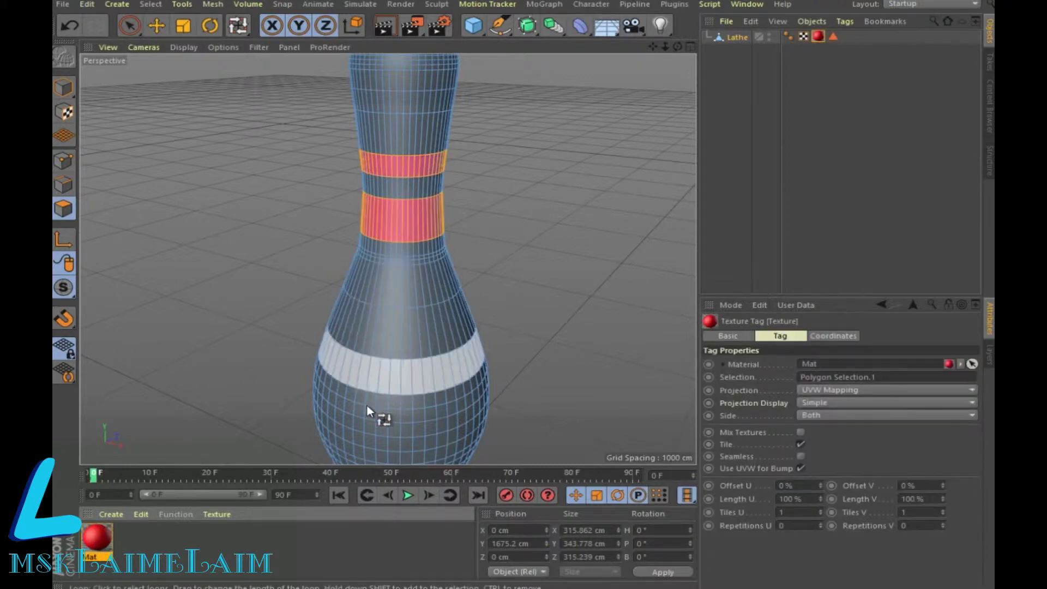
Step: Loop-select the ring at the pin's base and apply the red Mat to it
left_click(149, 5)
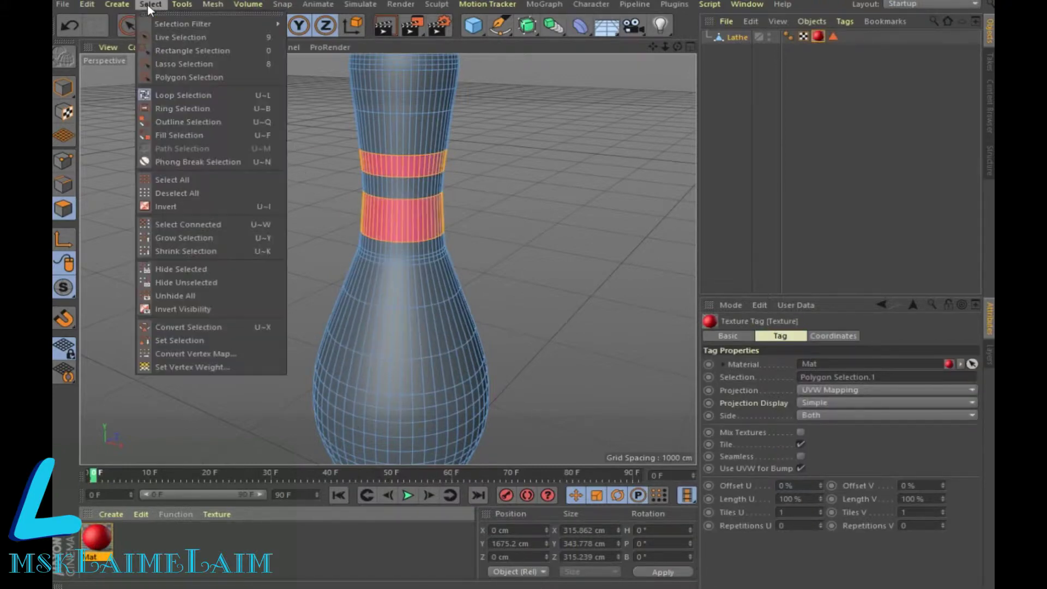
left_click(180, 179)
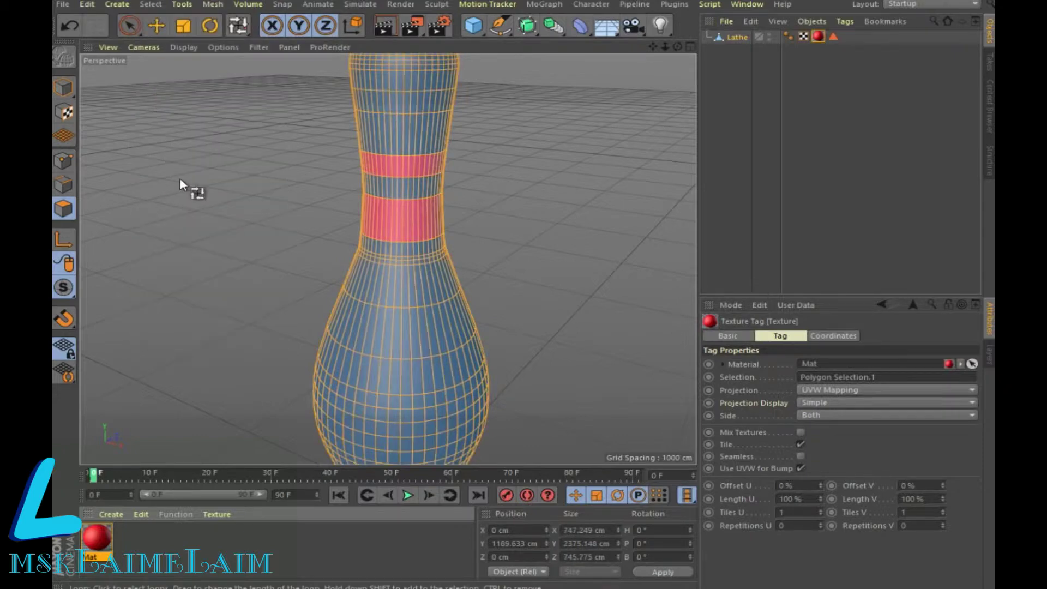
left_click(410, 229, "shift")
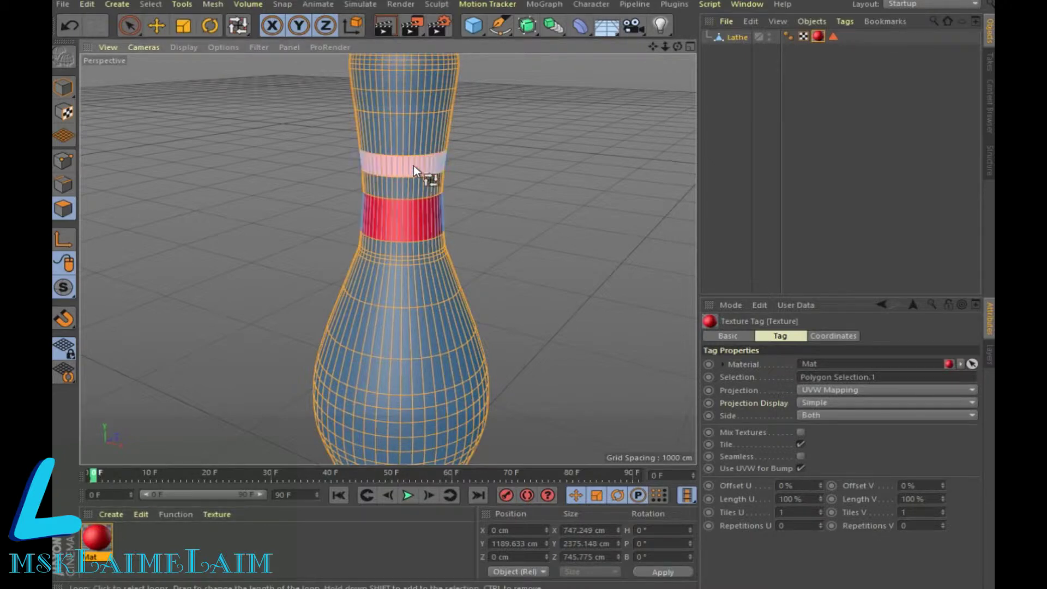
scroll(528, 260, "down", 3)
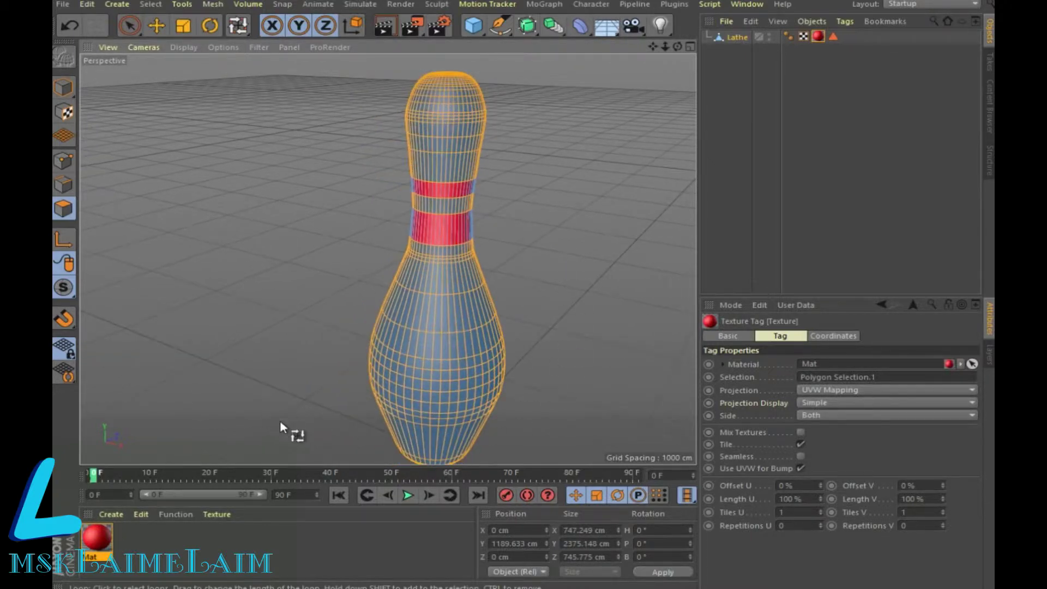
left_click(442, 463)
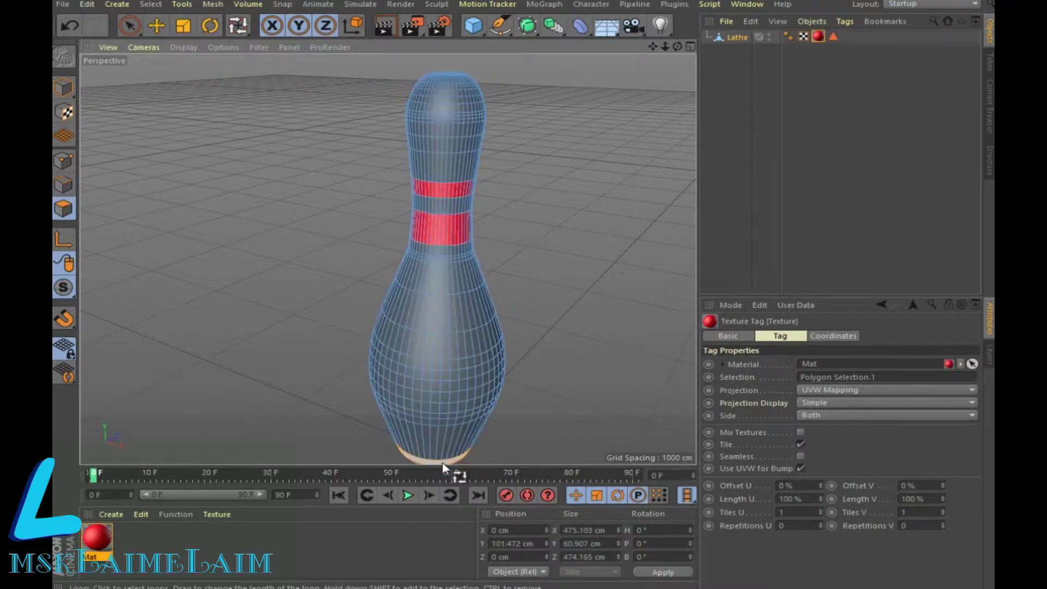
left_click_drag(438, 459, 439, 460)
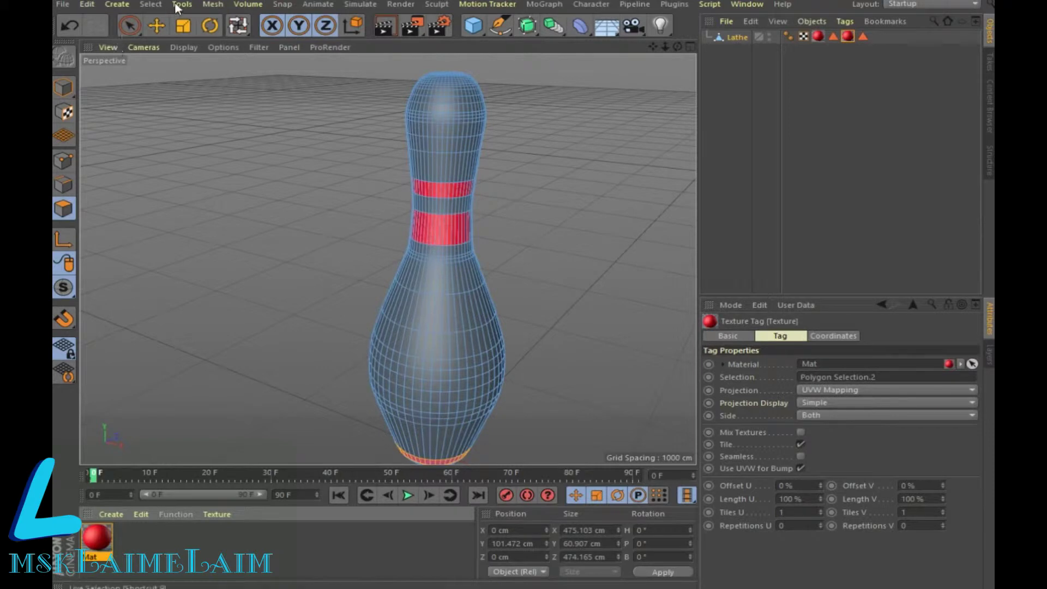
Step: Return to Loop Selection and pick a polygon loop on the pin's body
left_click(150, 4)
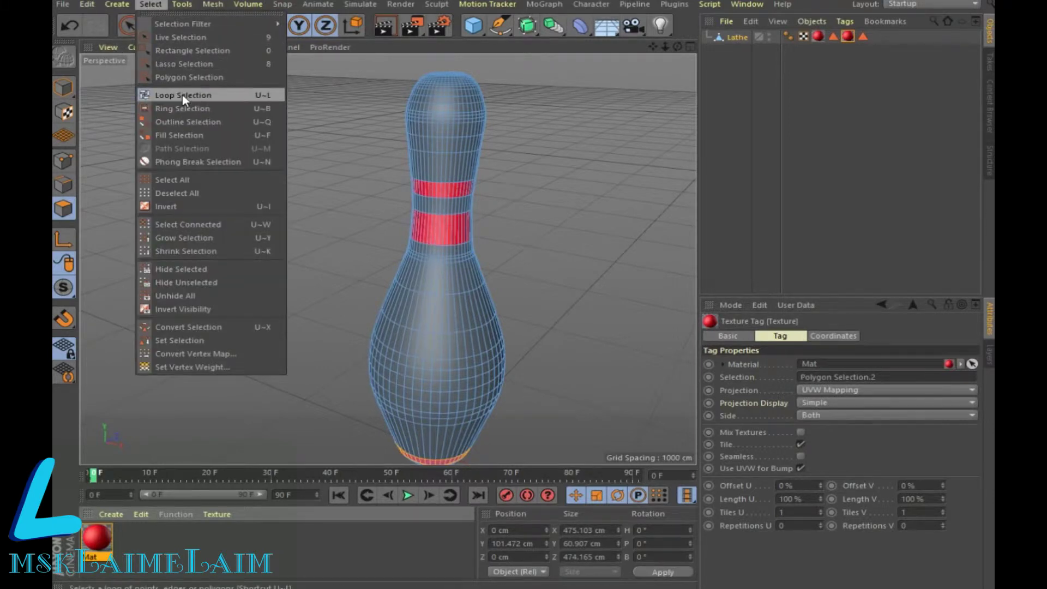
left_click(185, 178)
left_click(448, 234)
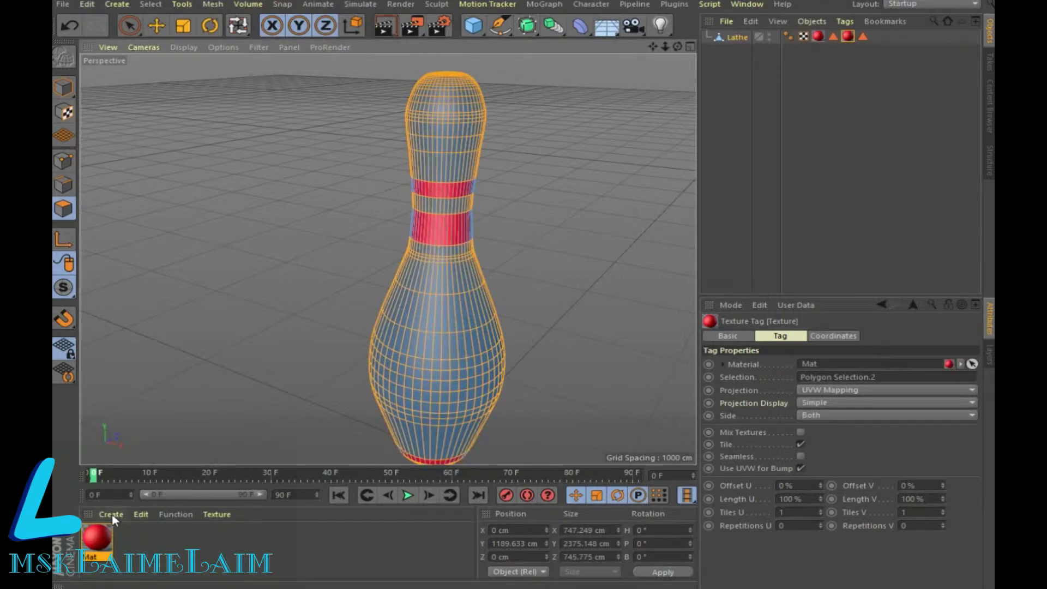
Step: Create white Mat.1 (S 0%, V 98%), apply it to the pin body, and render a preview
double_click(145, 545)
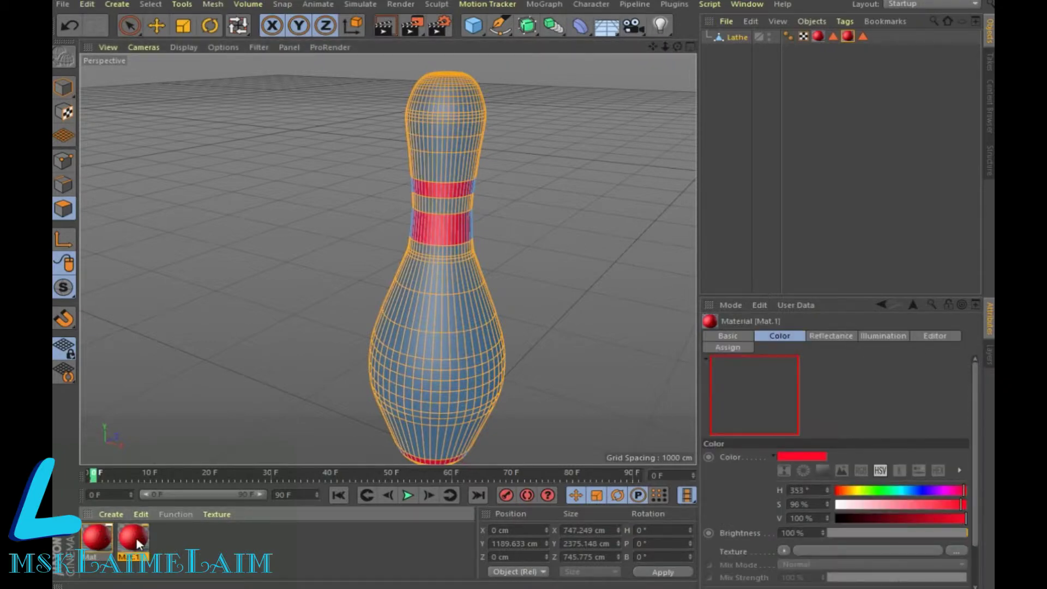
double_click(137, 540)
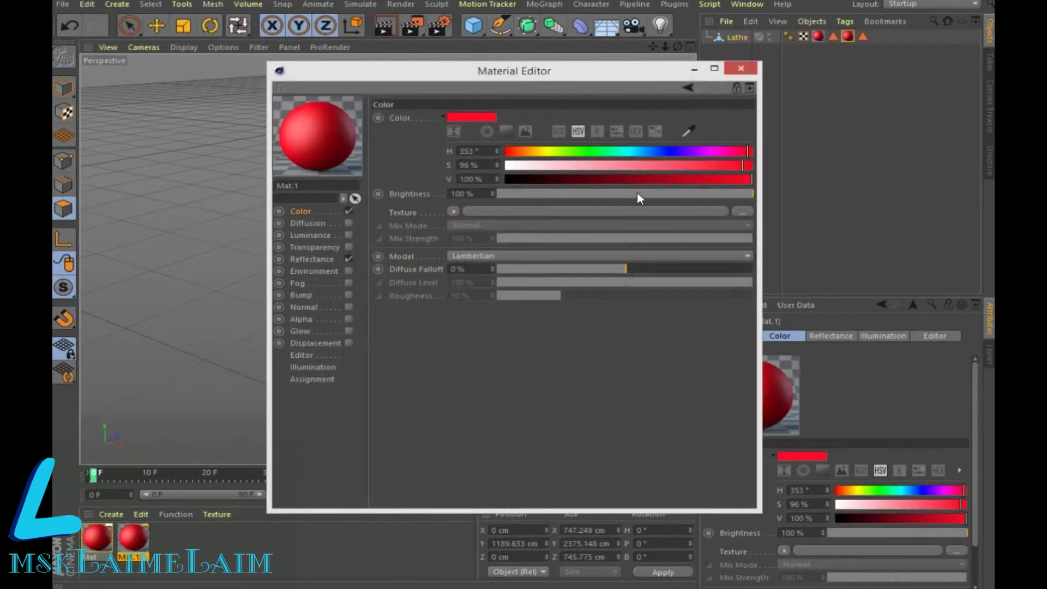
left_click_drag(744, 167, 504, 165)
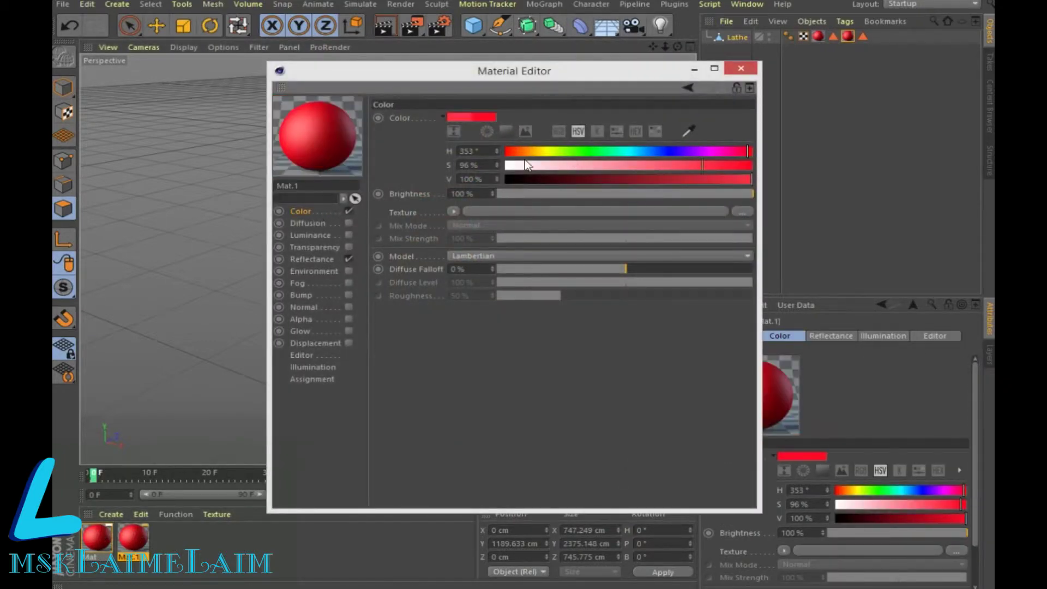
left_click(748, 179)
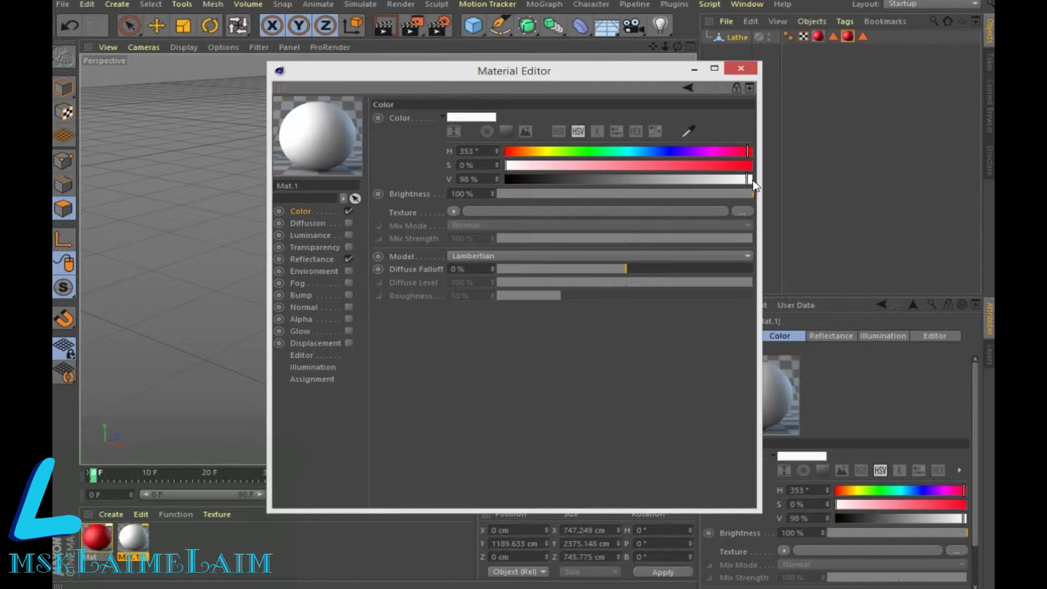
left_click(740, 68)
left_click_drag(134, 537, 395, 387)
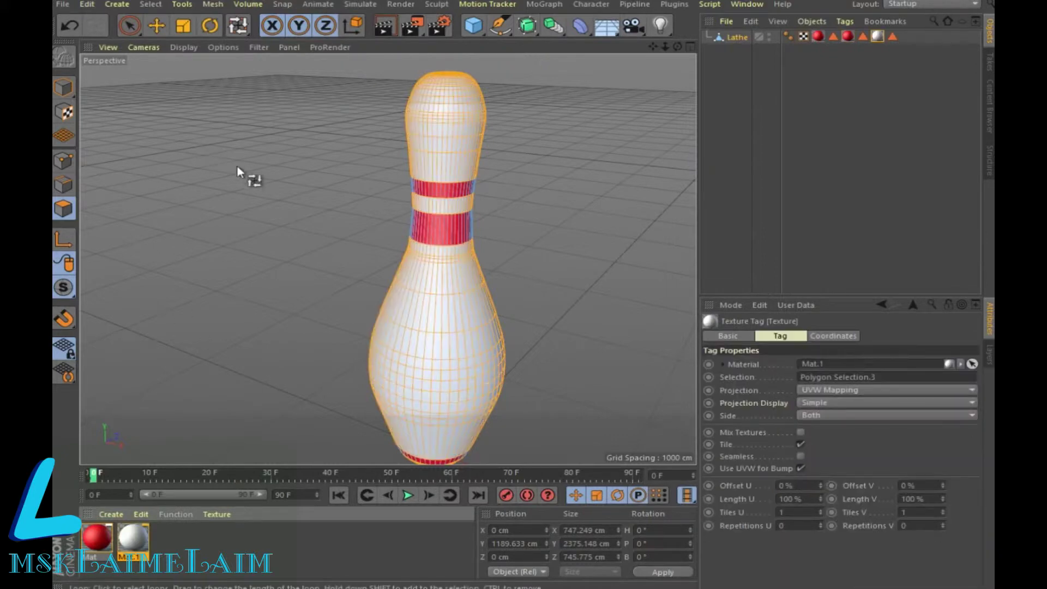
left_click(383, 25)
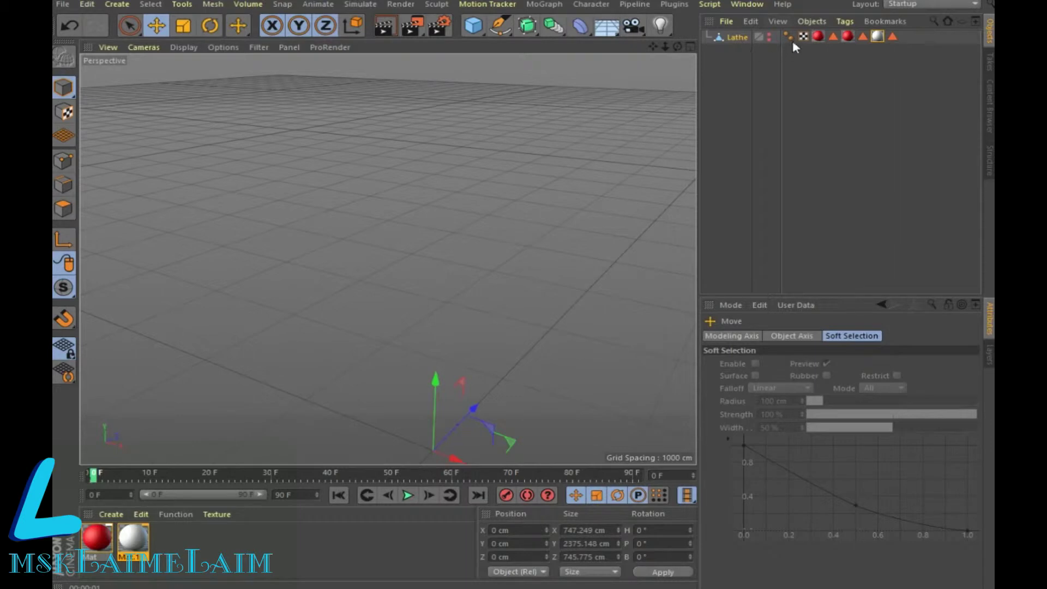
Step: Pan the view and add a Sphere primitive from the primitives palette
left_click_drag(648, 47, 648, 45)
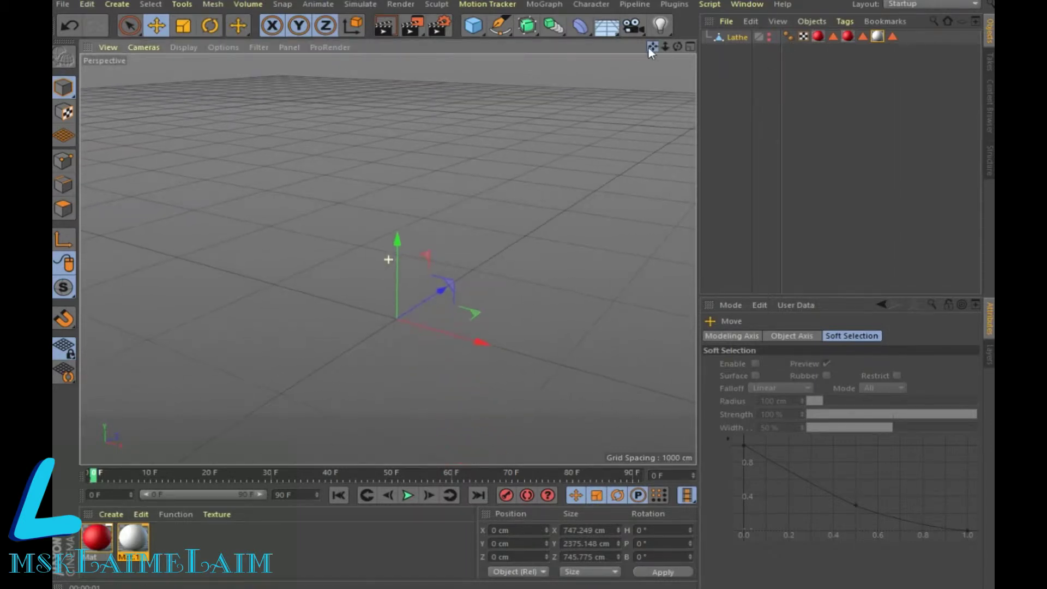
left_click(469, 26)
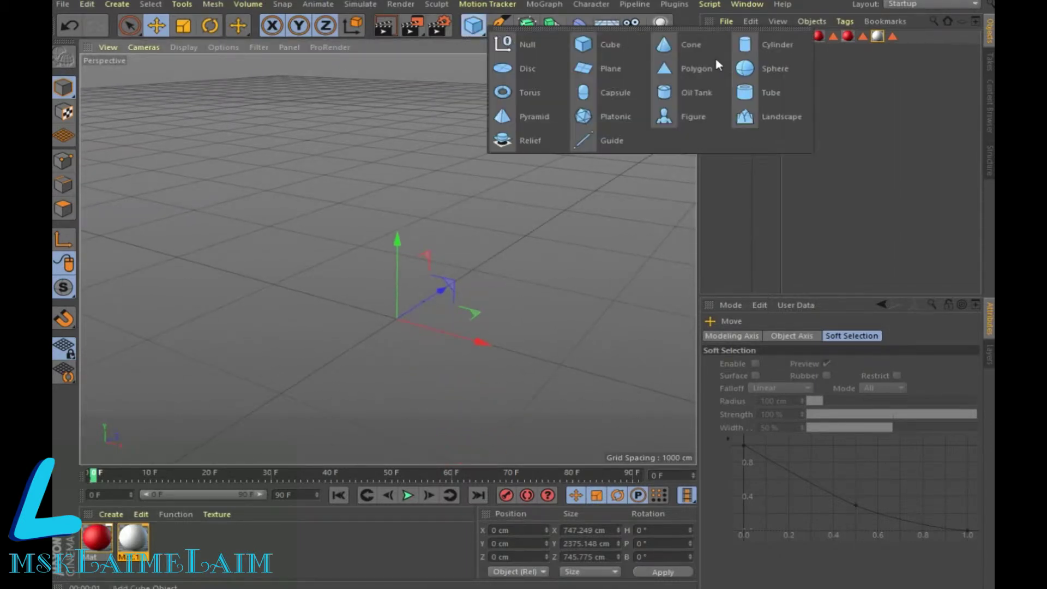
left_click(763, 70)
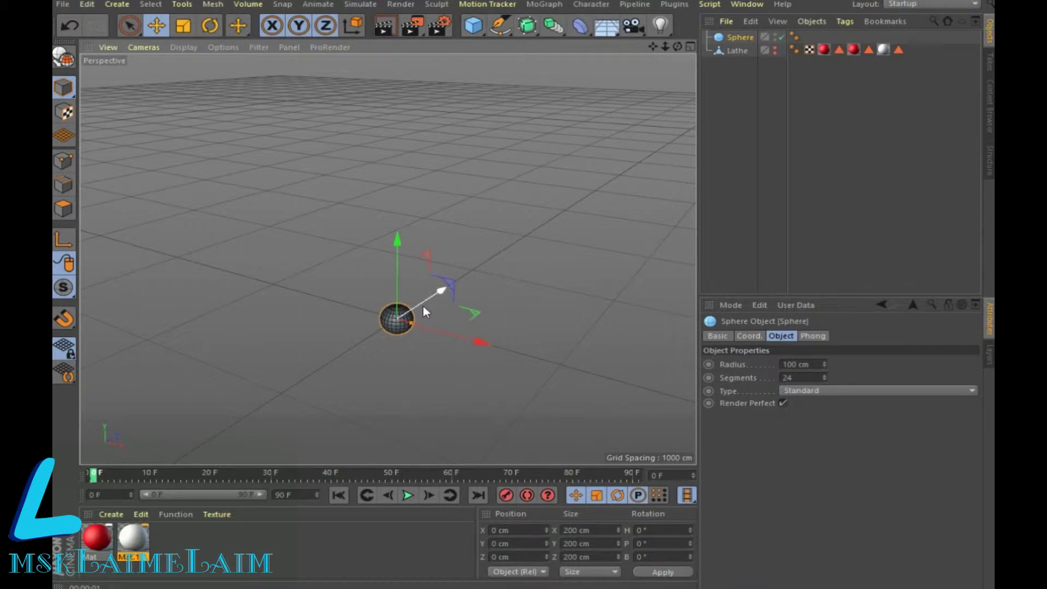
Step: Give the sphere a 600 cm radius and 35 segments, then add a default Cylinder
double_click(797, 363)
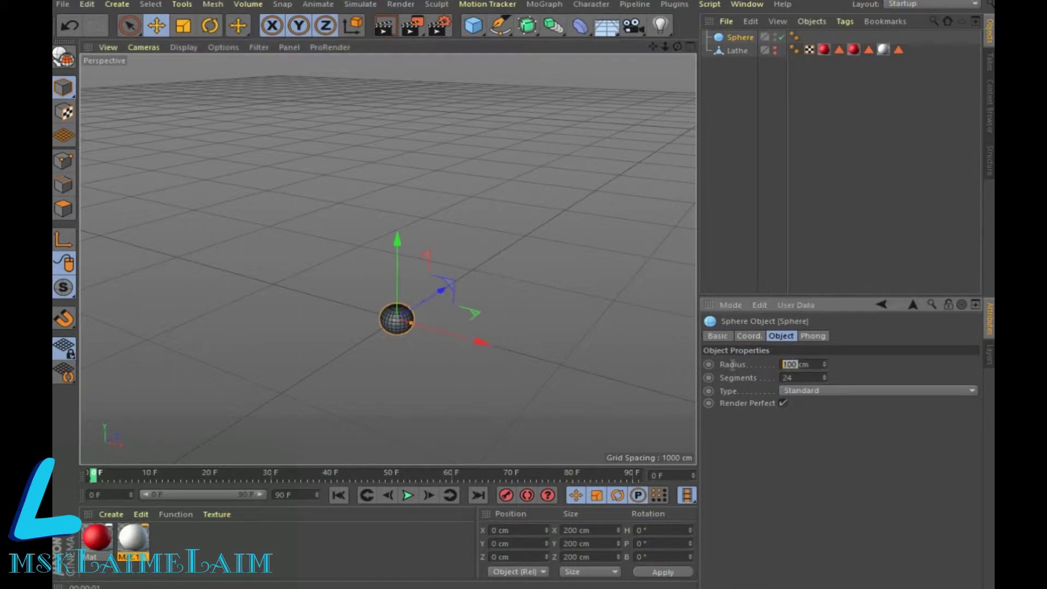
type("60")
key("Return")
key("Tab")
type("35")
key("Return")
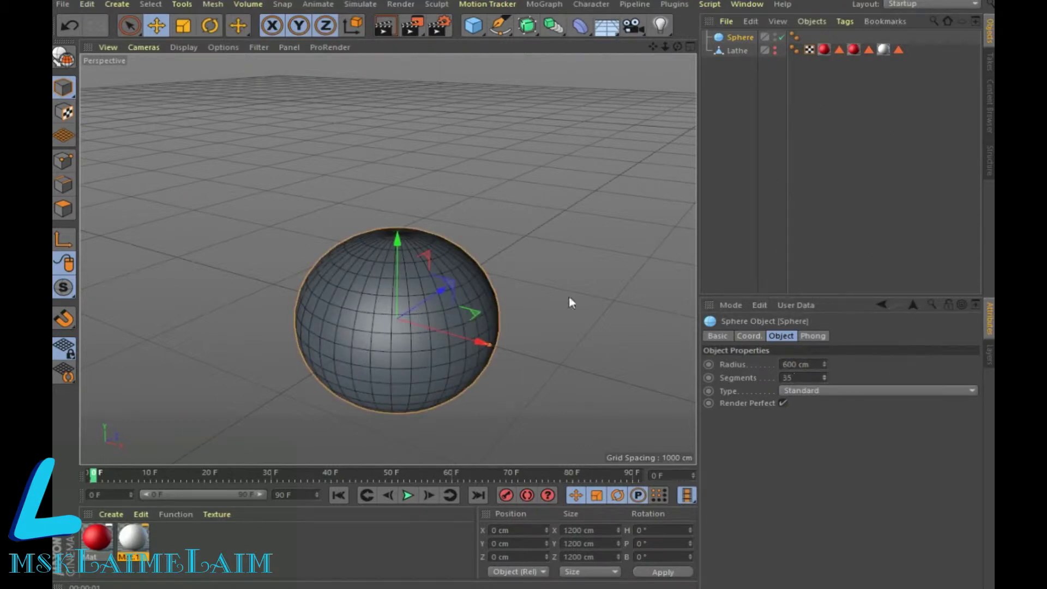
left_click_drag(473, 25, 752, 44)
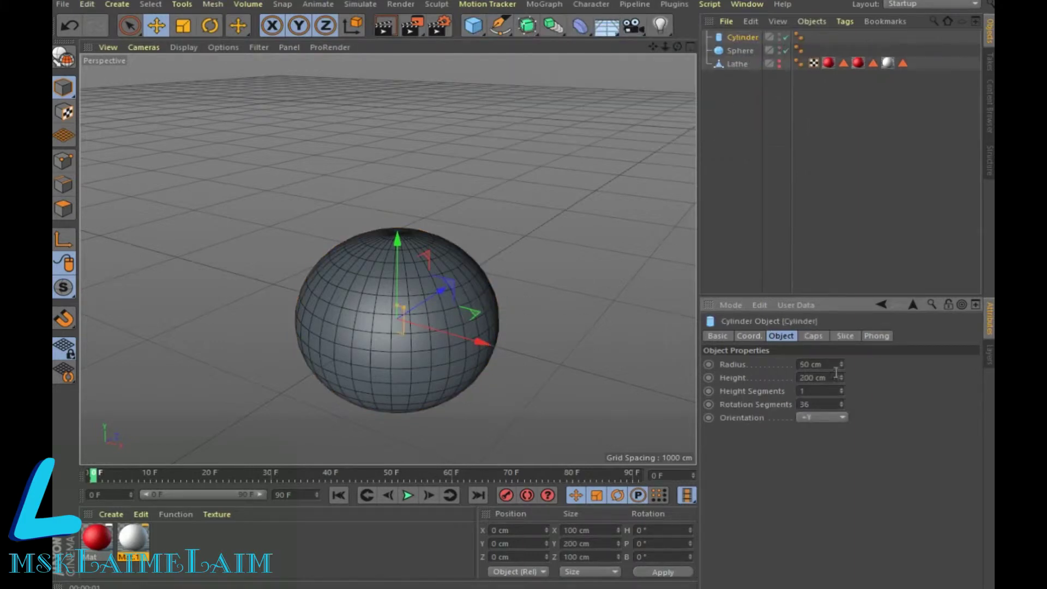
Step: Resize the cylinder to about 73 cm radius and place it on top of the sphere
mouse_move(840, 363)
left_mouse_down()
mouse_move(840, 338)
mouse_move(840, 364)
left_mouse_up()
left_click_drag(400, 260, 417, 170)
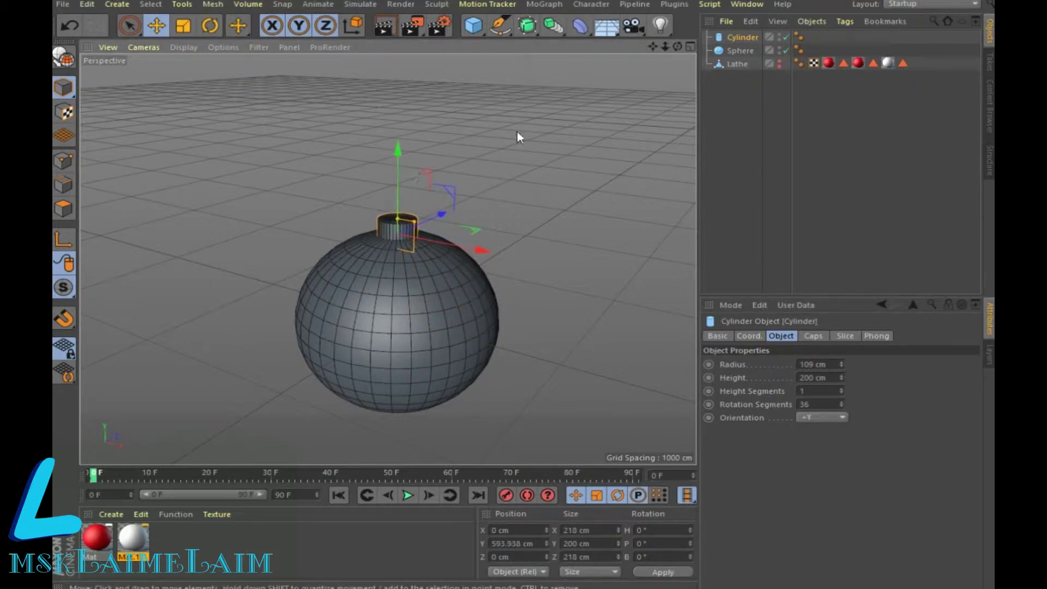
left_click_drag(676, 47, 675, 98)
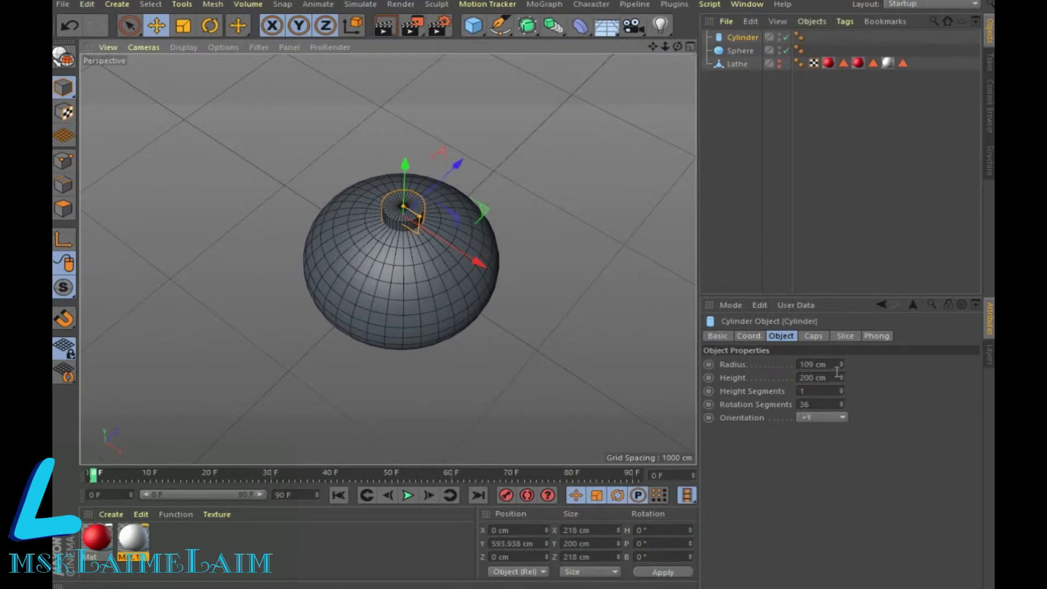
left_click_drag(841, 368, 840, 388)
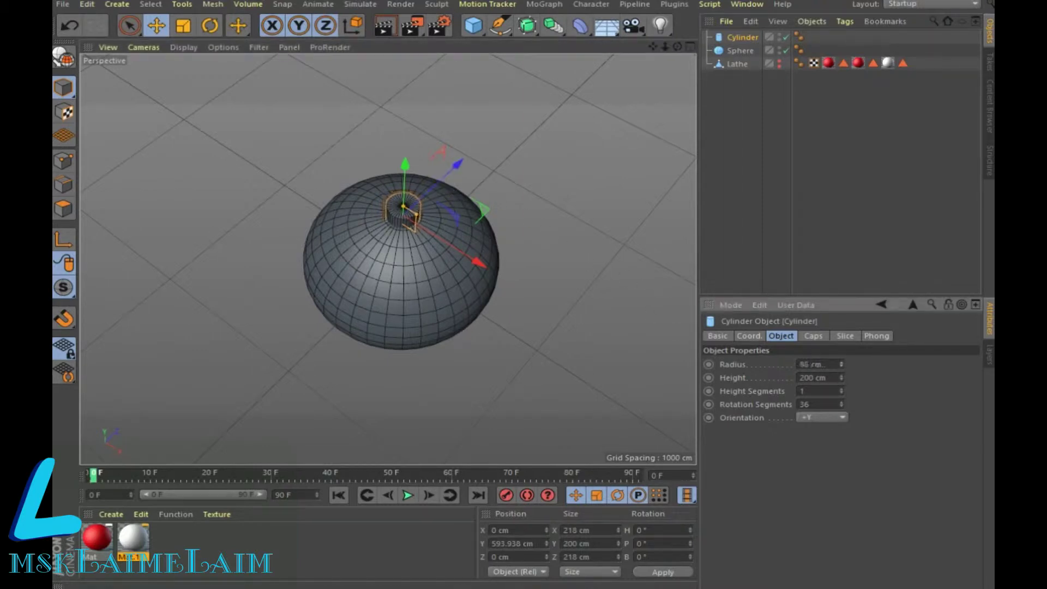
mouse_move(455, 165)
left_mouse_down()
mouse_move(416, 214)
mouse_move(429, 207)
mouse_move(424, 197)
mouse_move(484, 174)
left_mouse_up()
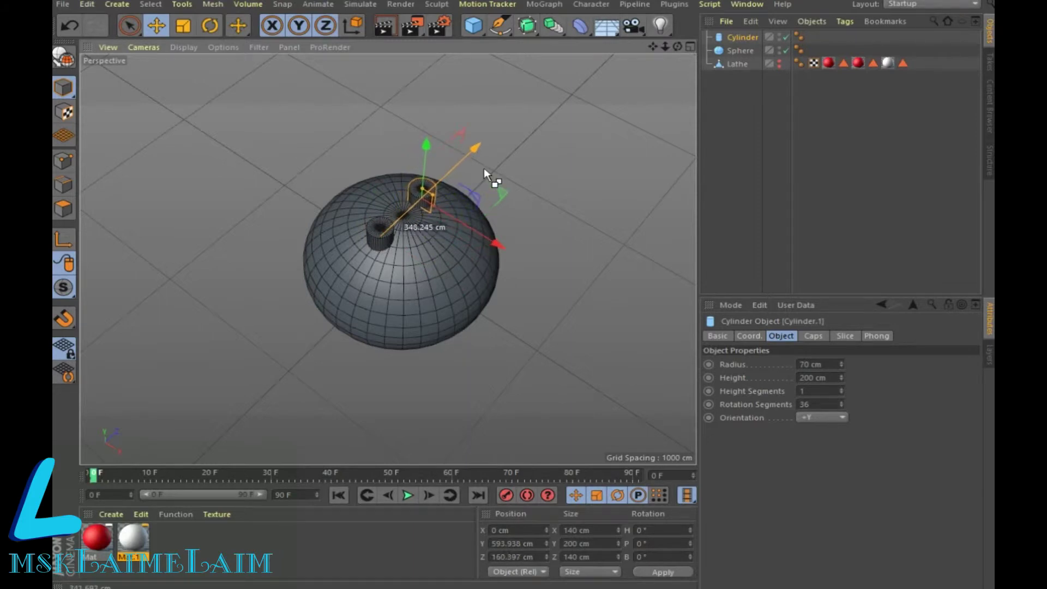
Step: Duplicate the cylinder and arrange the three cylinders into a finger-hole cluster on top
left_click_drag(455, 168, 439, 187, "ctrl")
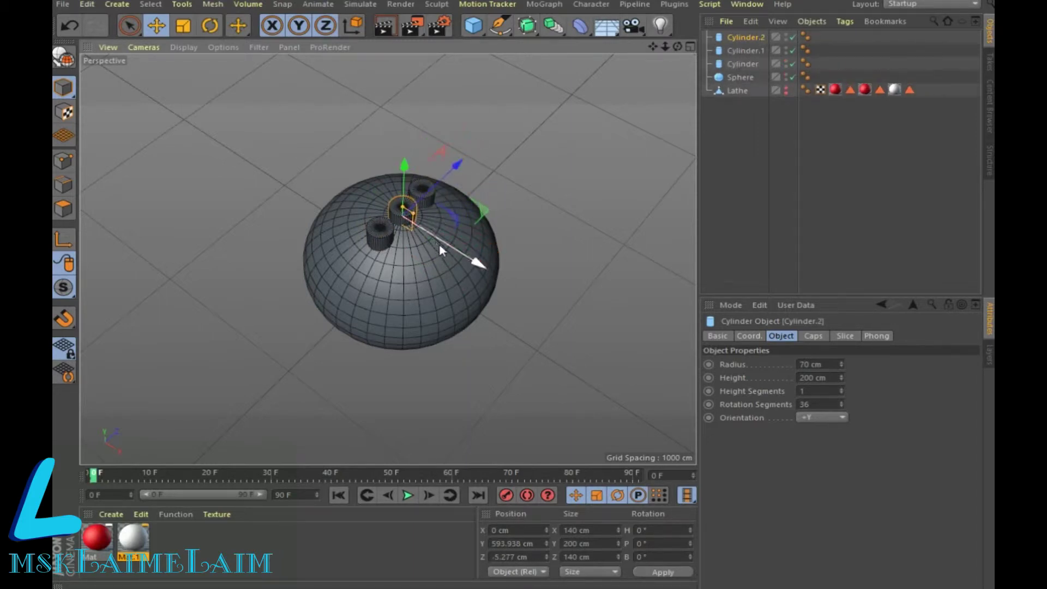
left_click_drag(448, 244, 461, 257)
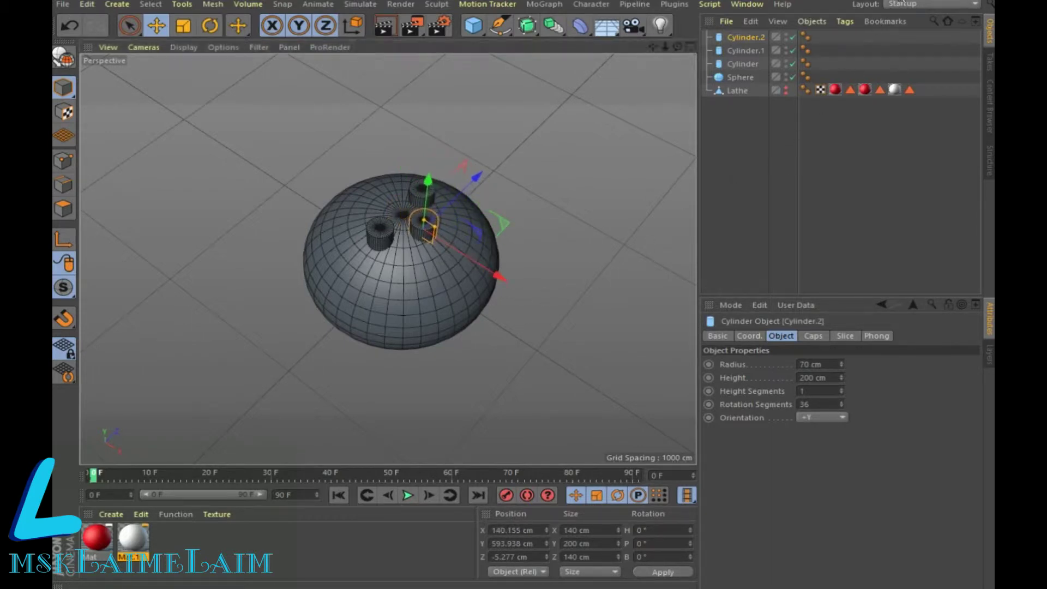
left_click(380, 235)
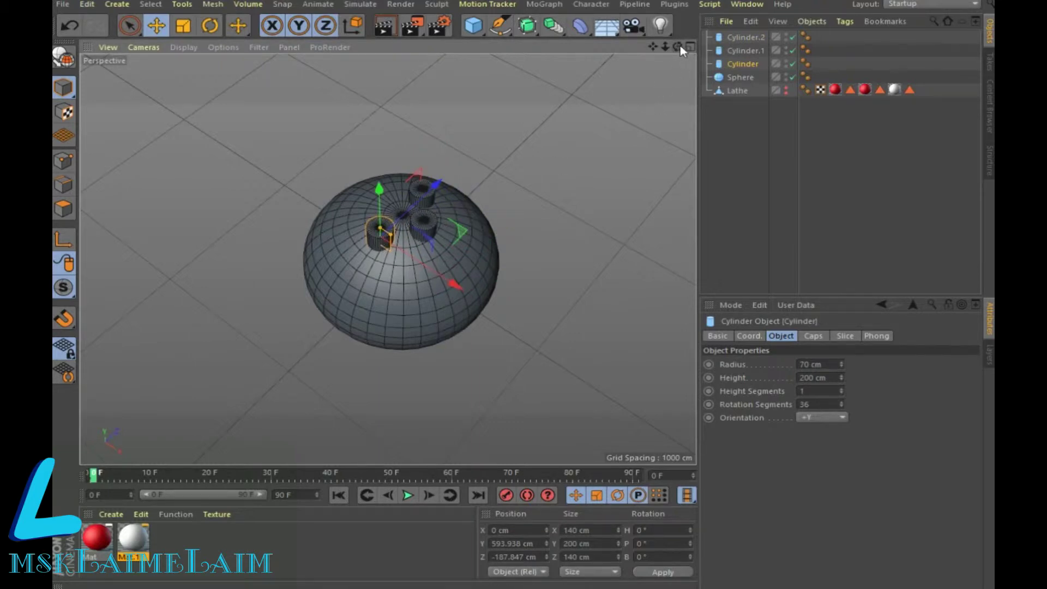
left_click_drag(676, 50, 485, 197)
left_click_drag(404, 205, 407, 203)
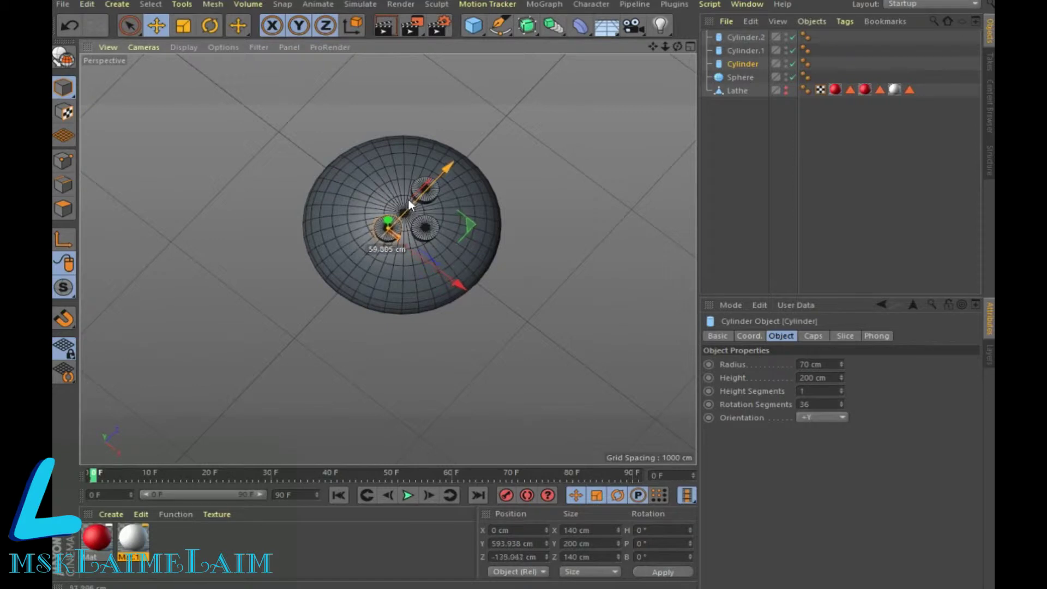
mouse_move(406, 201)
left_mouse_down()
mouse_move(424, 248)
mouse_move(437, 251)
left_mouse_up()
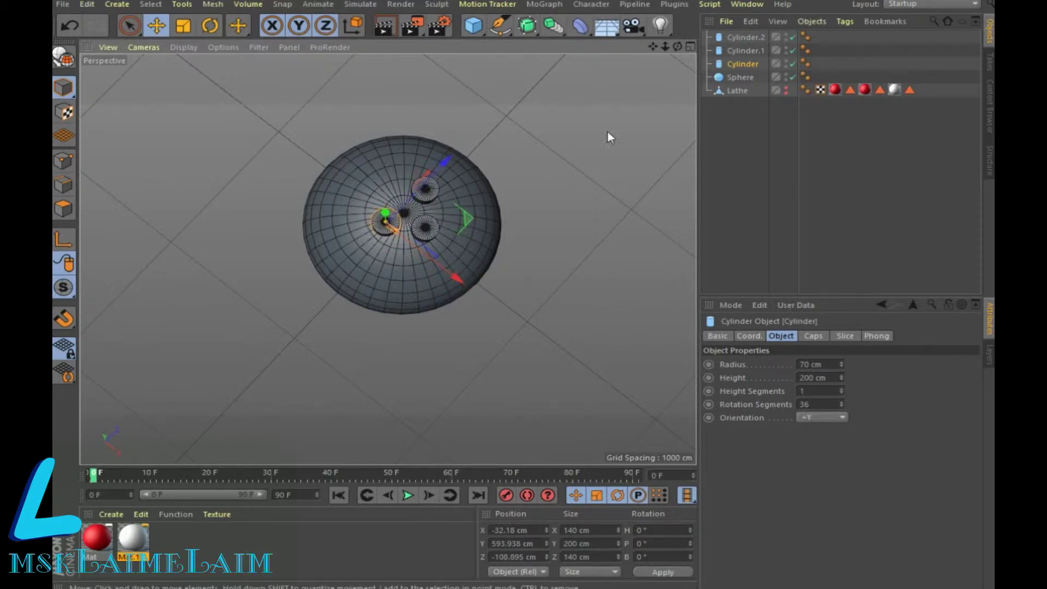
left_click(752, 50)
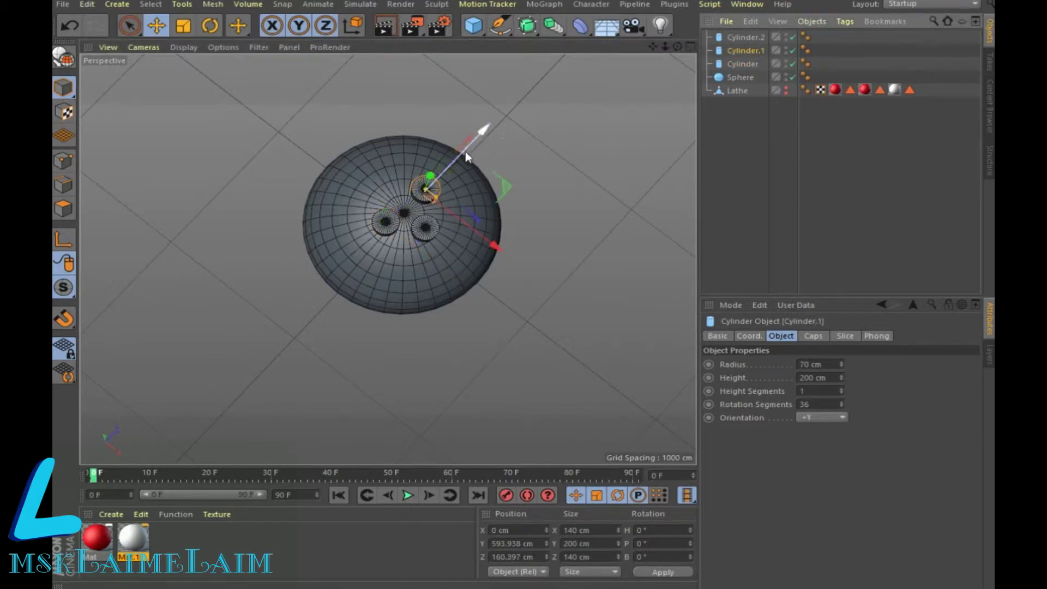
left_click_drag(492, 245, 441, 213)
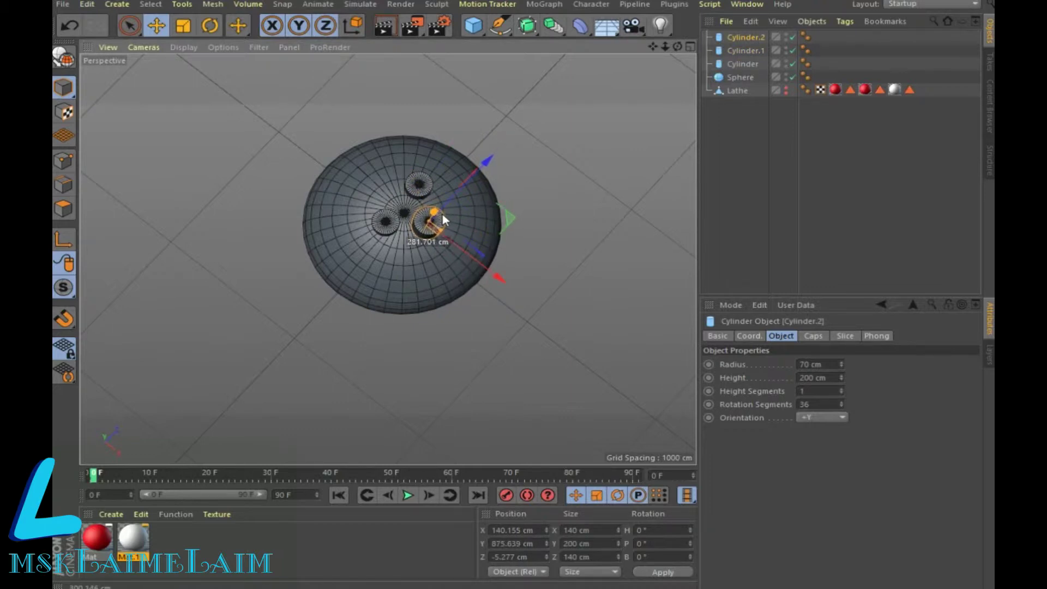
left_click_drag(677, 47, 678, 22)
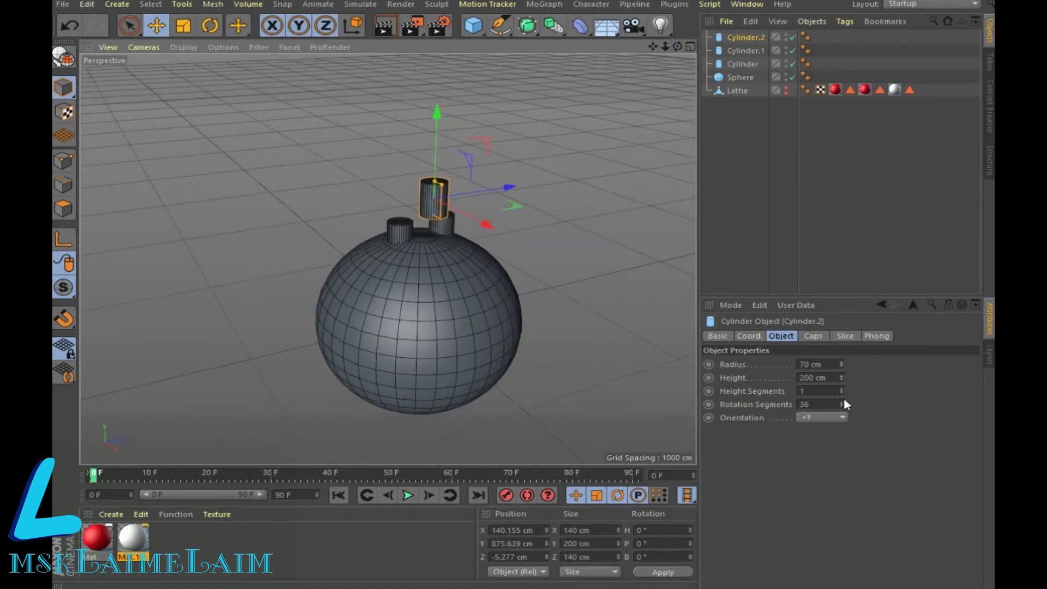
Step: Make Cylinder.2 and the left cylinder 608 cm tall and lower both into the sphere
left_click_drag(840, 375, 472, 358)
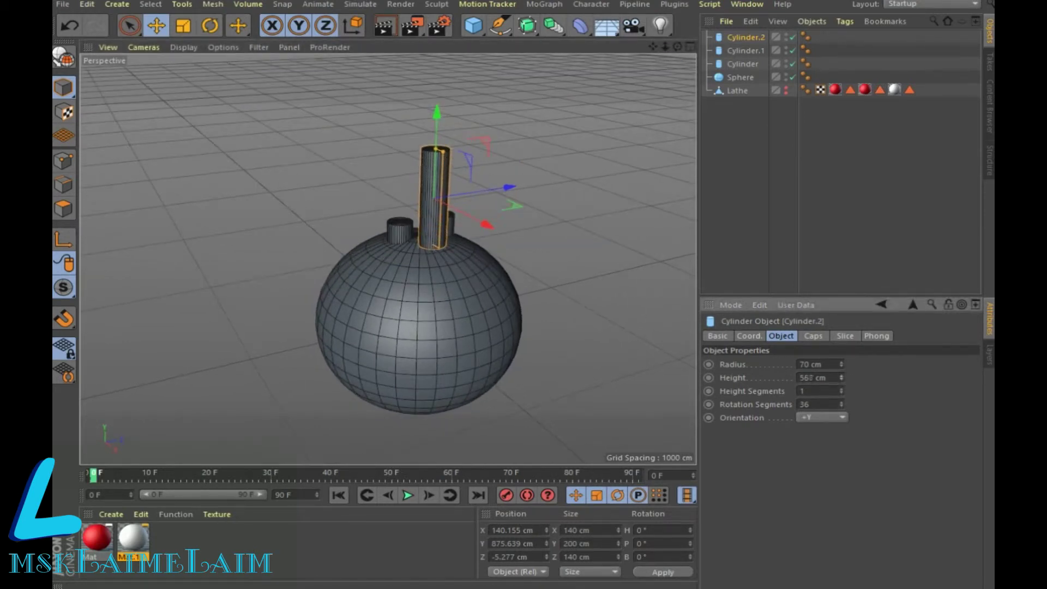
left_click_drag(437, 113, 458, 201)
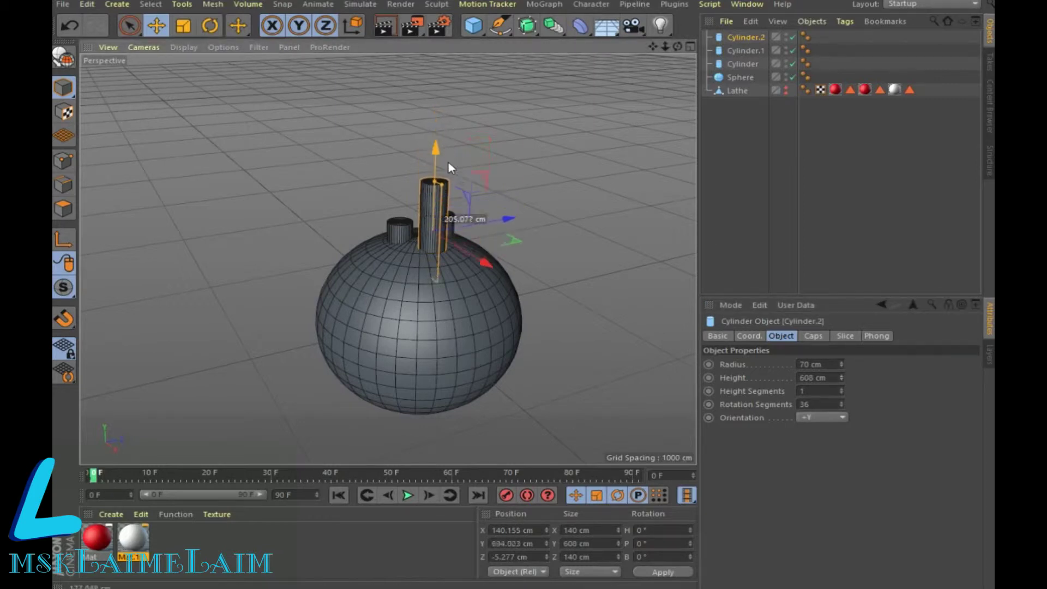
left_click(396, 229)
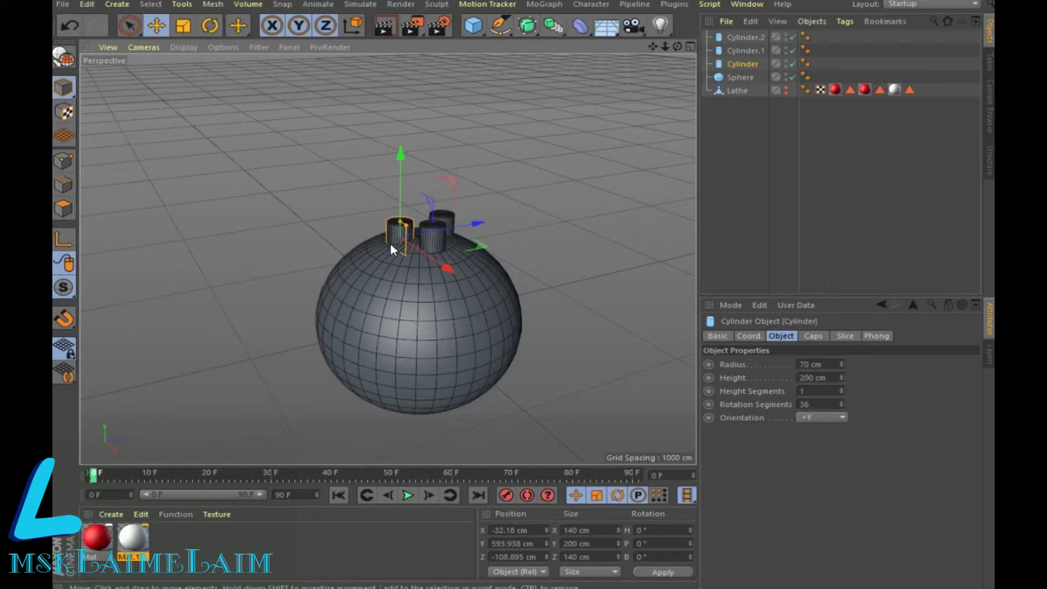
left_click(433, 238)
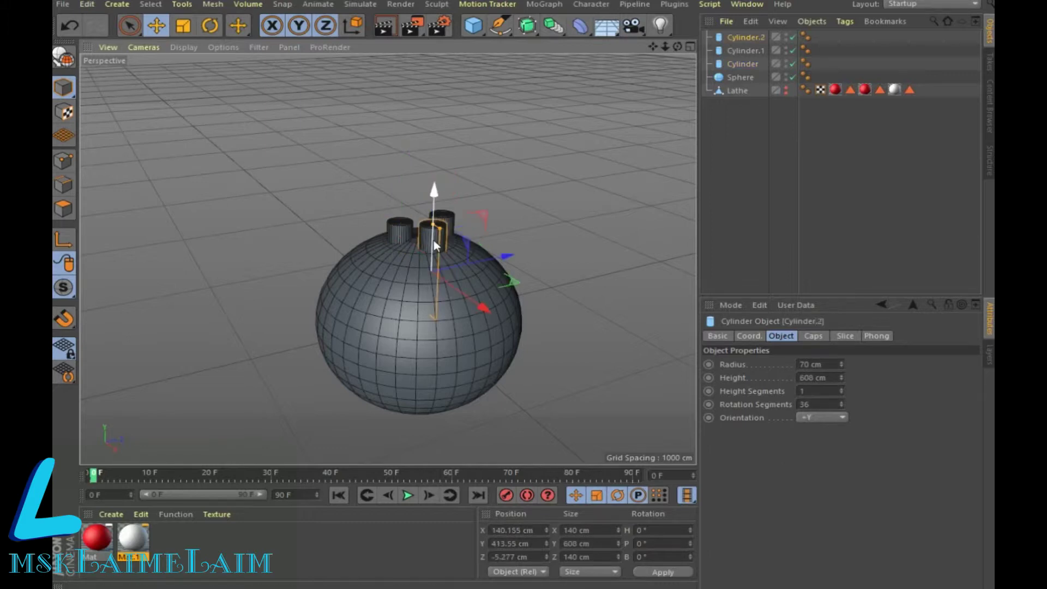
left_click(394, 228)
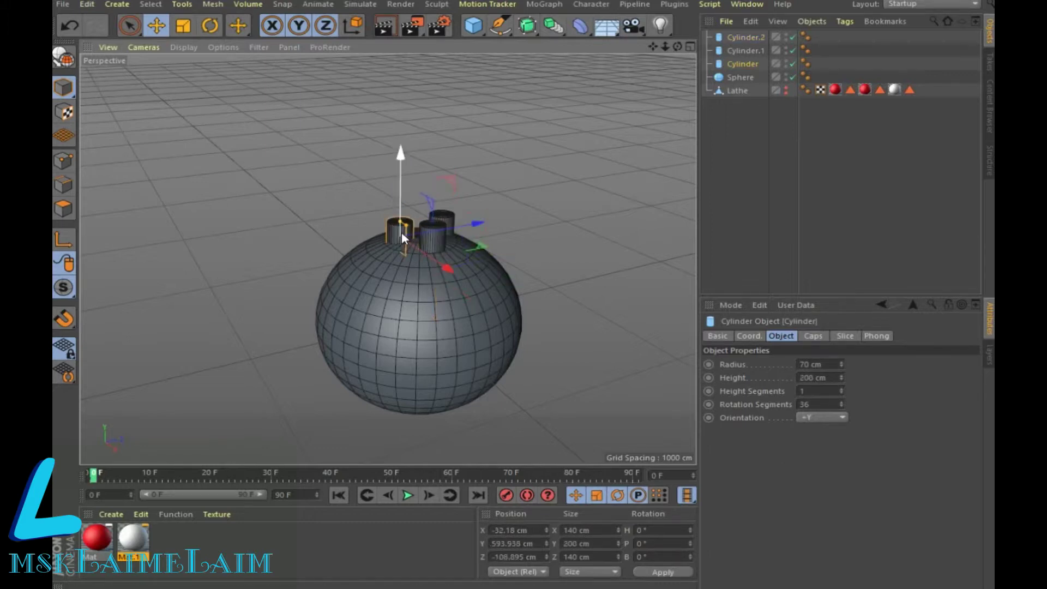
left_click(814, 376)
type("600")
key("Return")
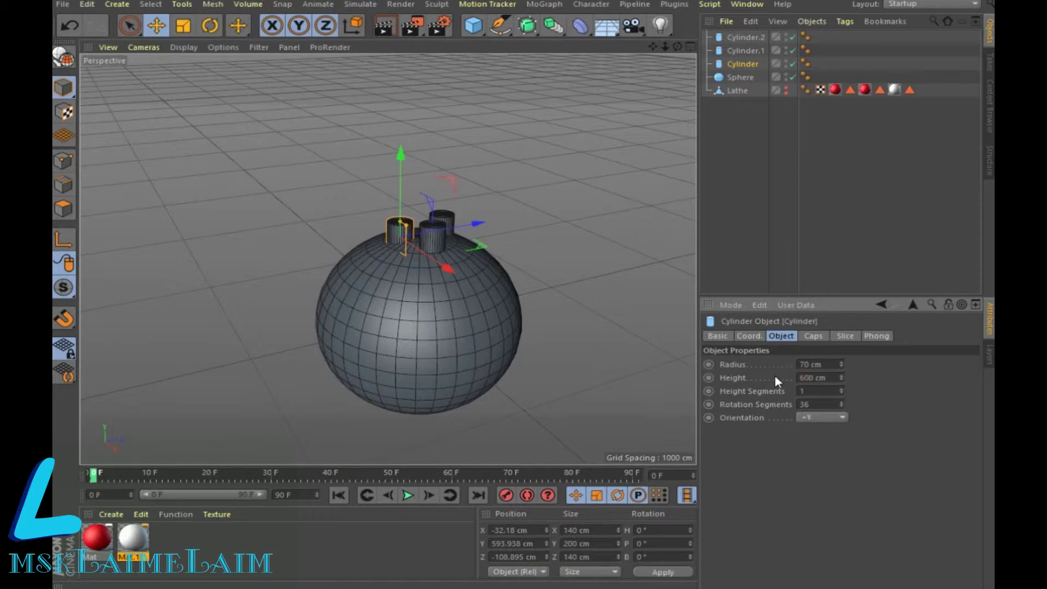
type("8")
key("Return")
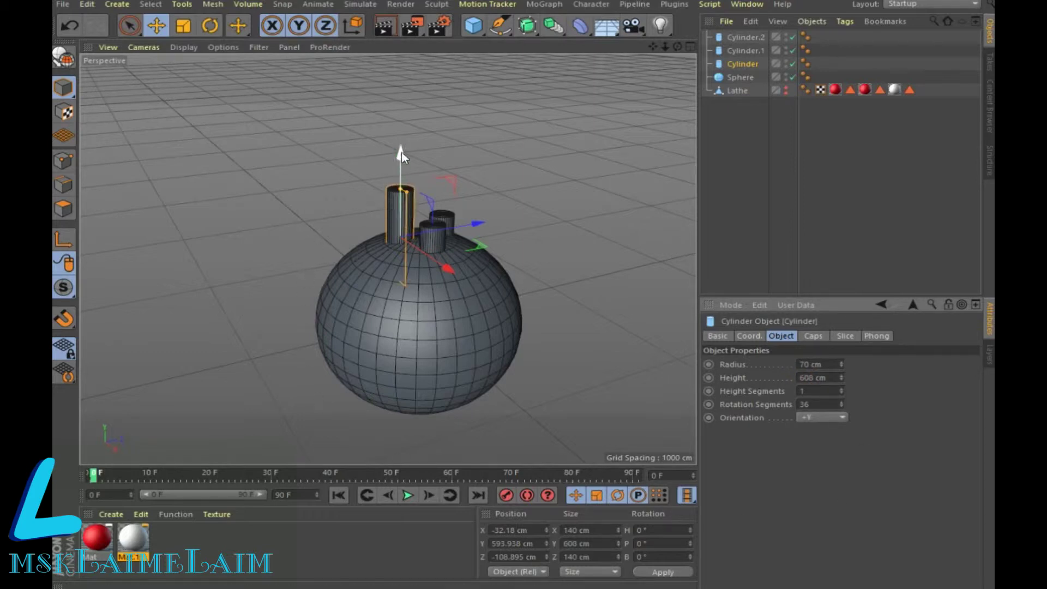
left_click_drag(401, 152, 400, 178)
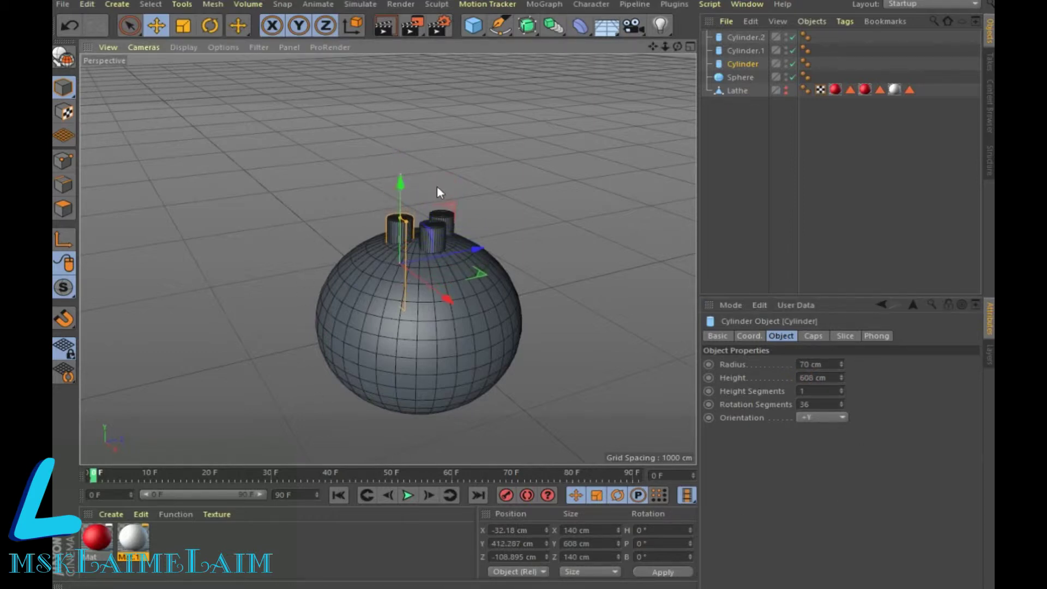
Step: Set Cylinder.1 to 608 cm tall, sink it into the sphere, and render-preview the ball
left_click(443, 221)
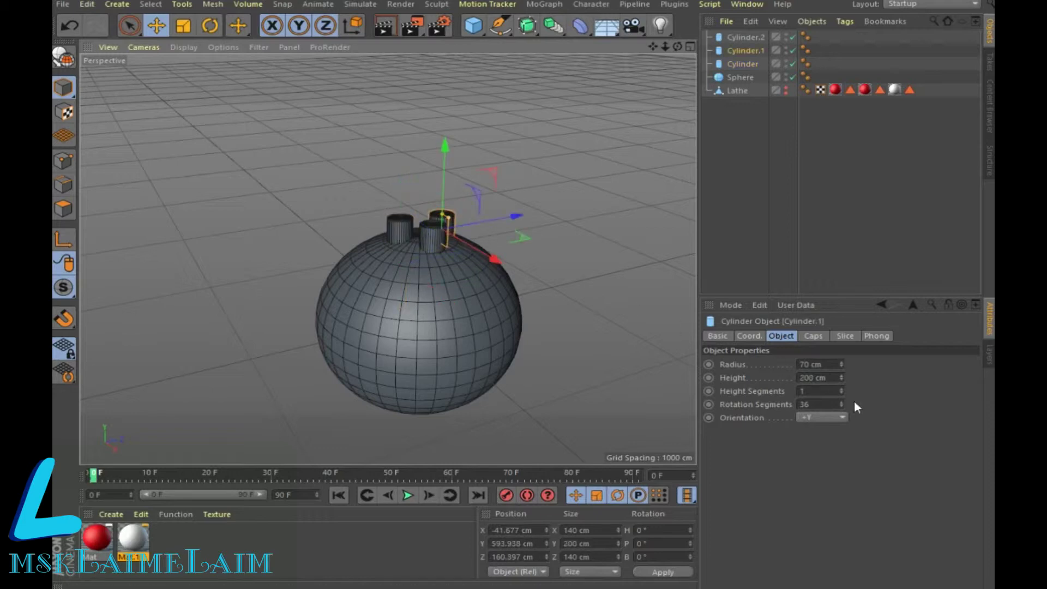
double_click(814, 377)
type("600")
key("Return")
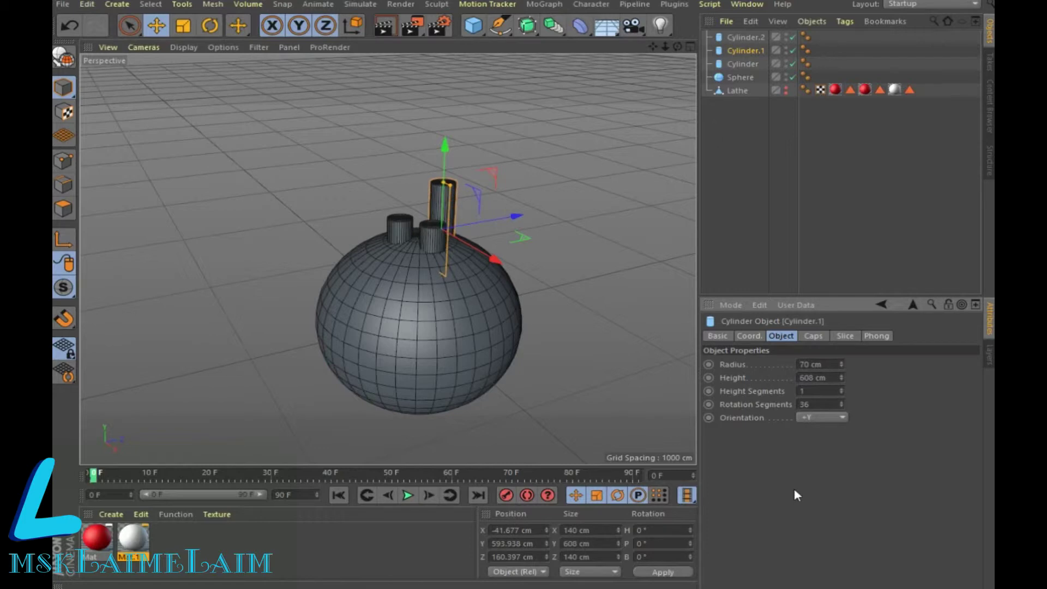
left_click_drag(444, 152, 448, 172)
left_click_drag(676, 46, 668, 89)
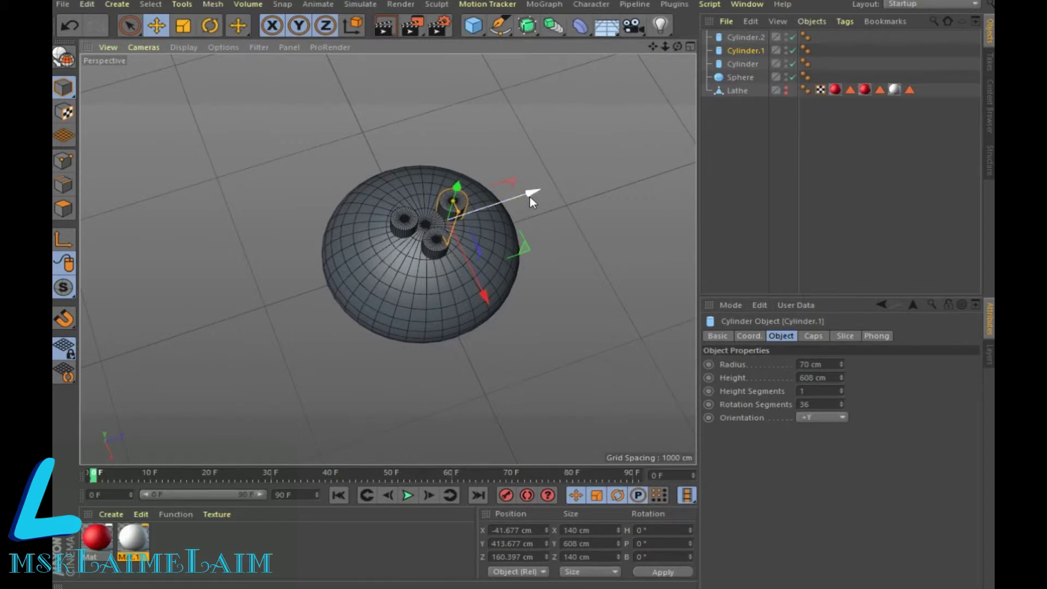
left_click_drag(529, 196, 524, 224)
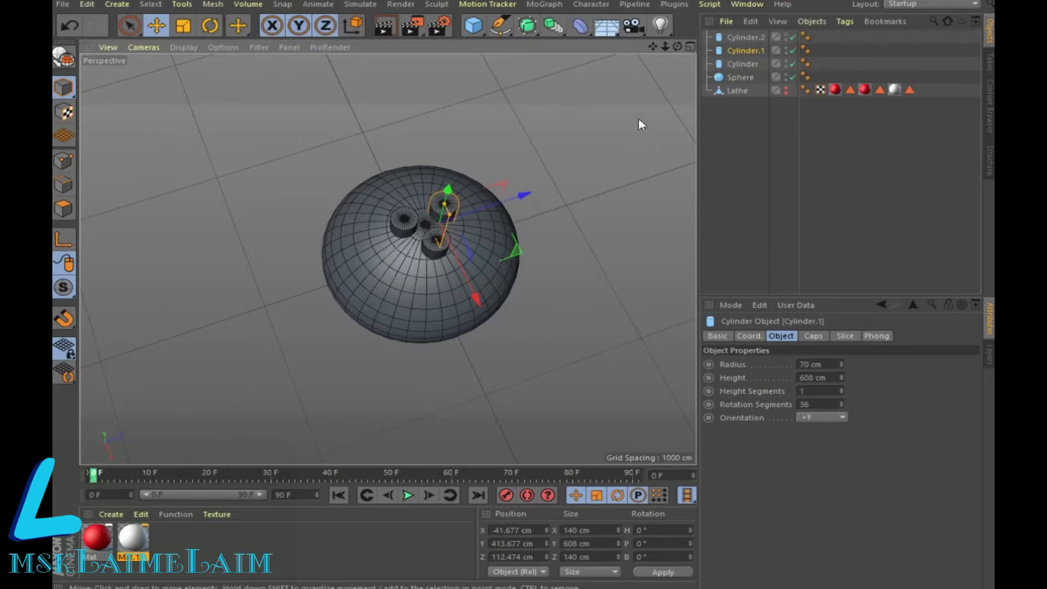
left_click(383, 25)
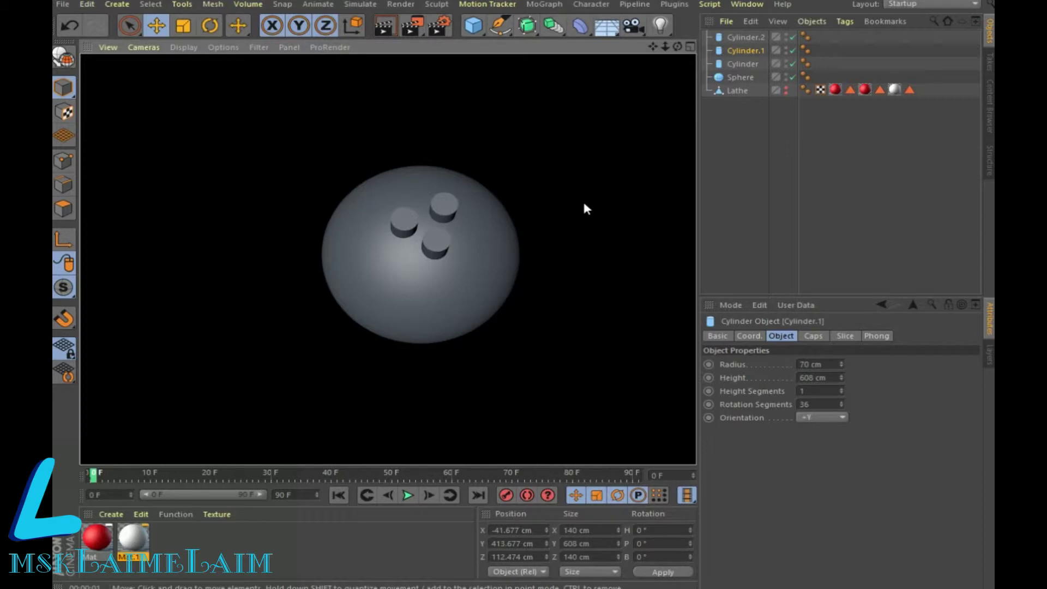
Step: Make the three cylinders editable and connect them into one Cylinder.3, undoing an accidental delete
left_click(743, 36)
left_click(748, 63, "shift")
right_click(748, 63)
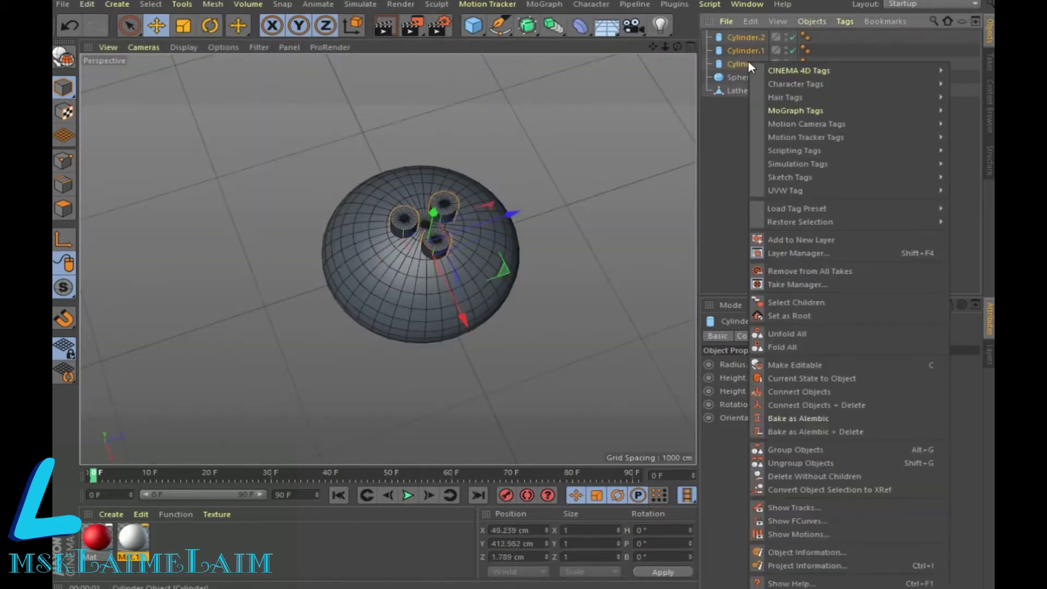
left_click(804, 476)
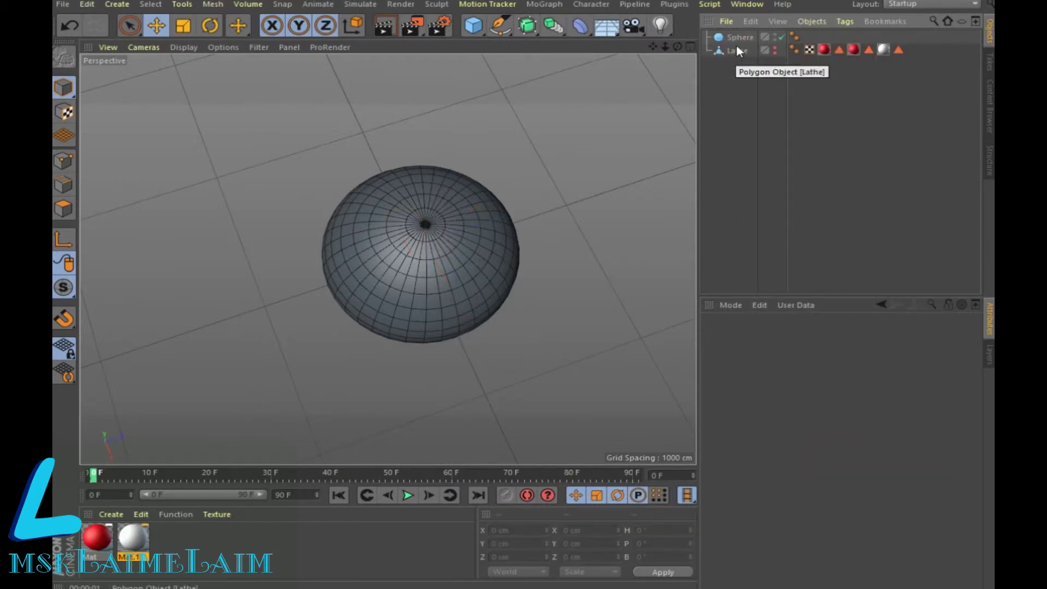
left_click(69, 26)
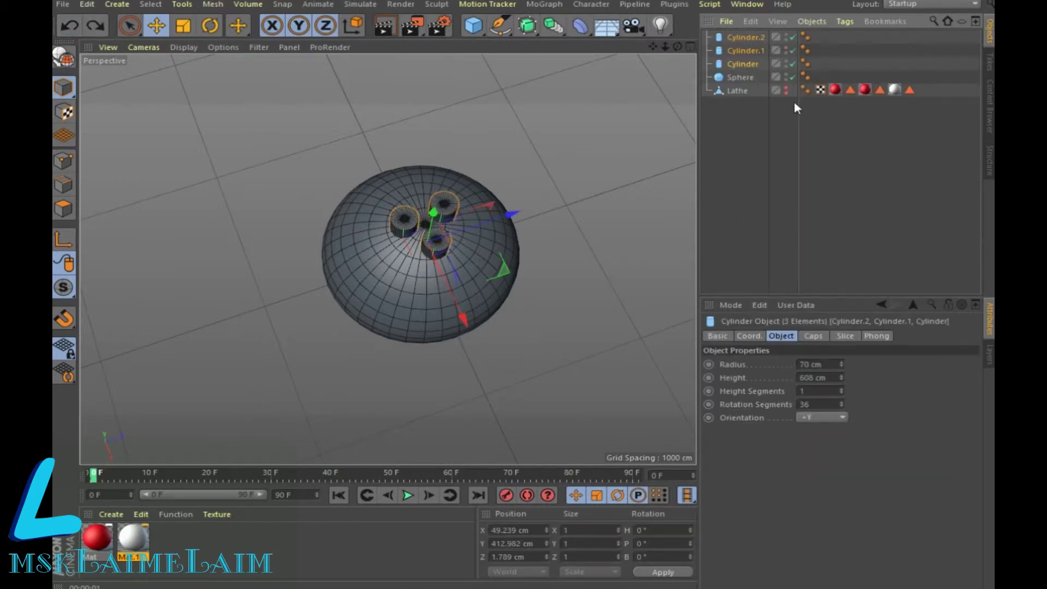
left_click(740, 38)
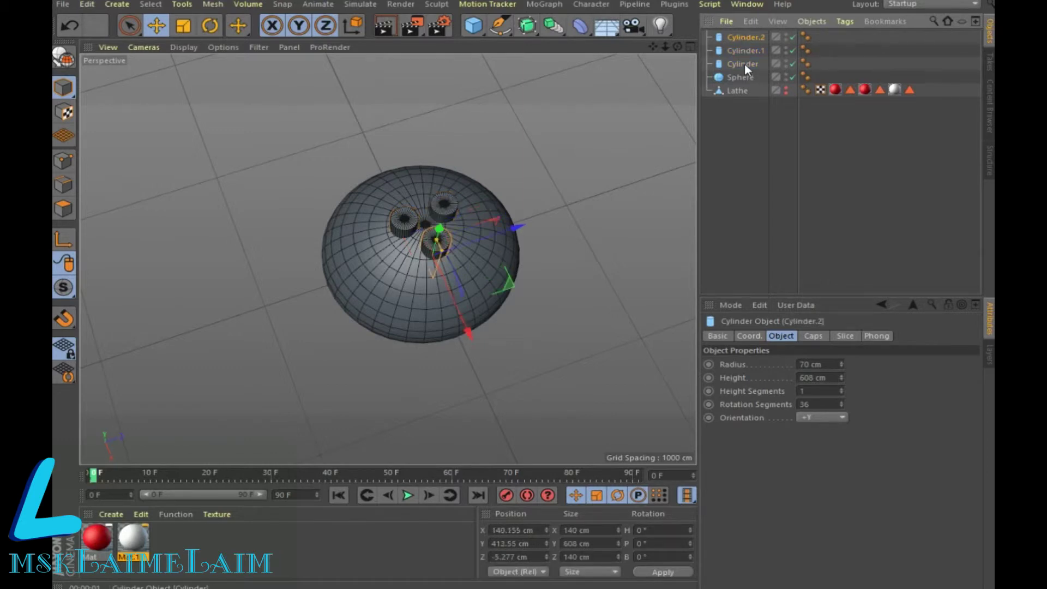
left_click(744, 64, "shift")
key("c")
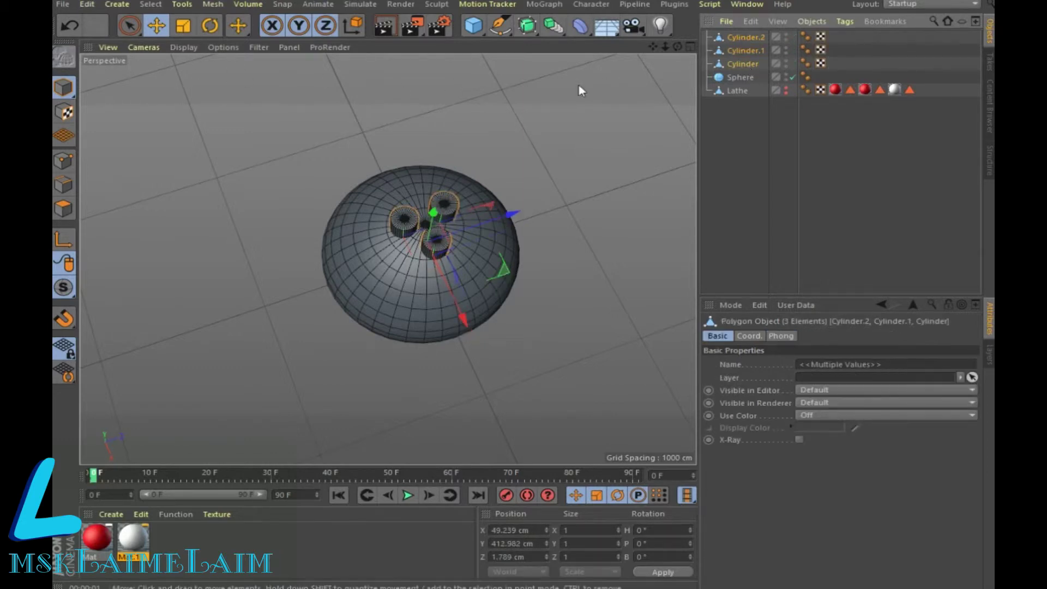
right_click(745, 63)
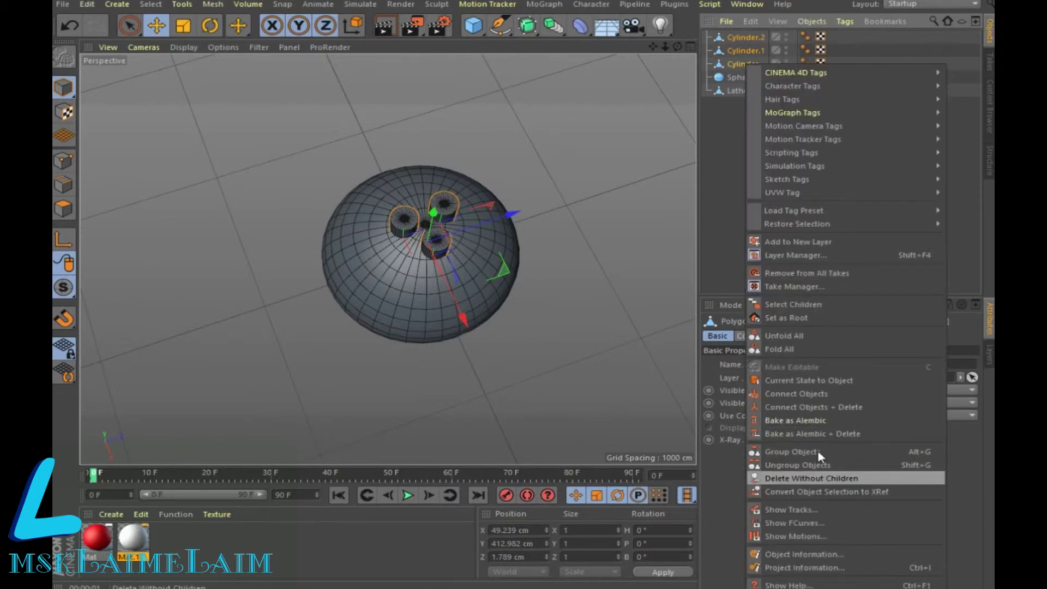
left_click(829, 410)
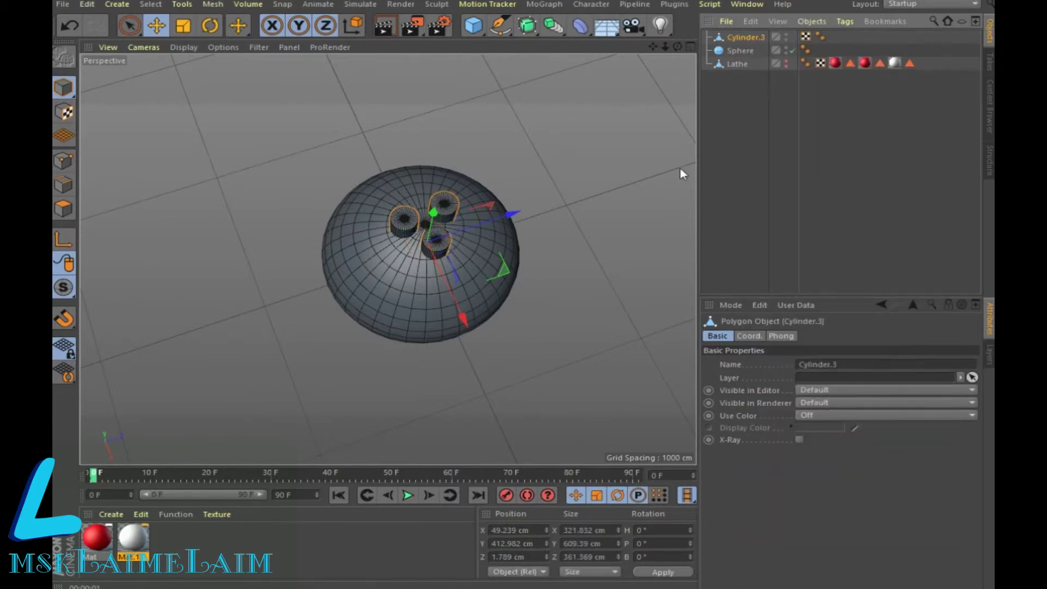
Step: Put the Sphere and Cylinder.3 in a Boole (A subtract B) and render-preview the holed ball
left_click(545, 28)
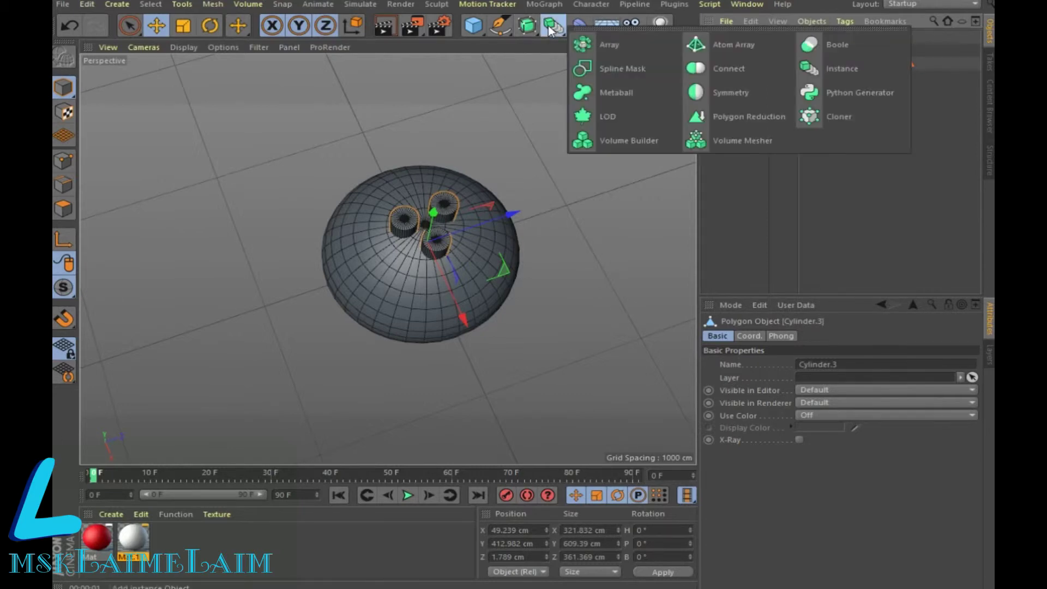
left_click(822, 44)
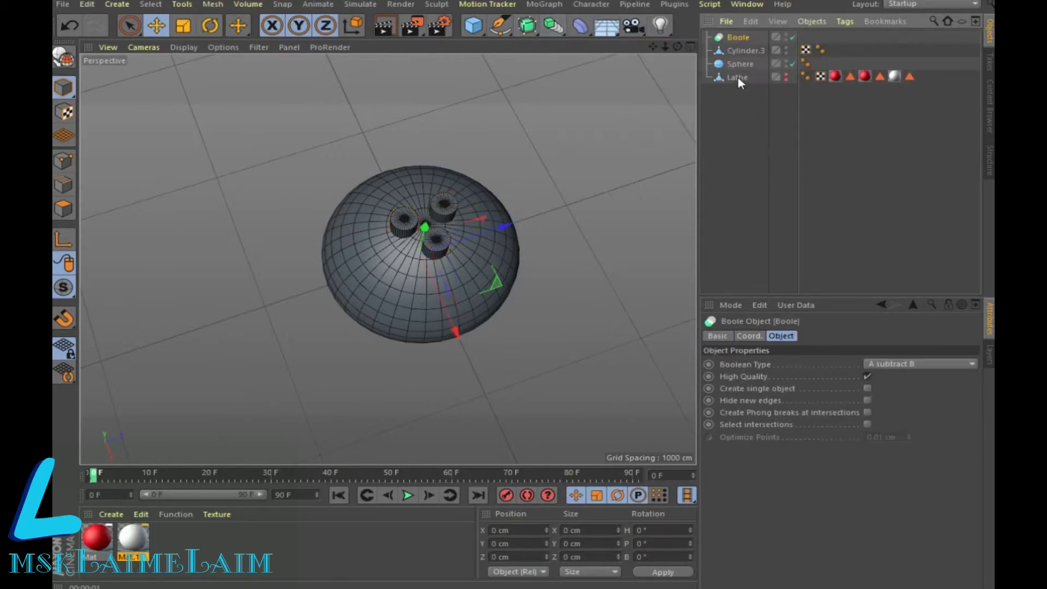
left_click_drag(735, 38, 740, 35)
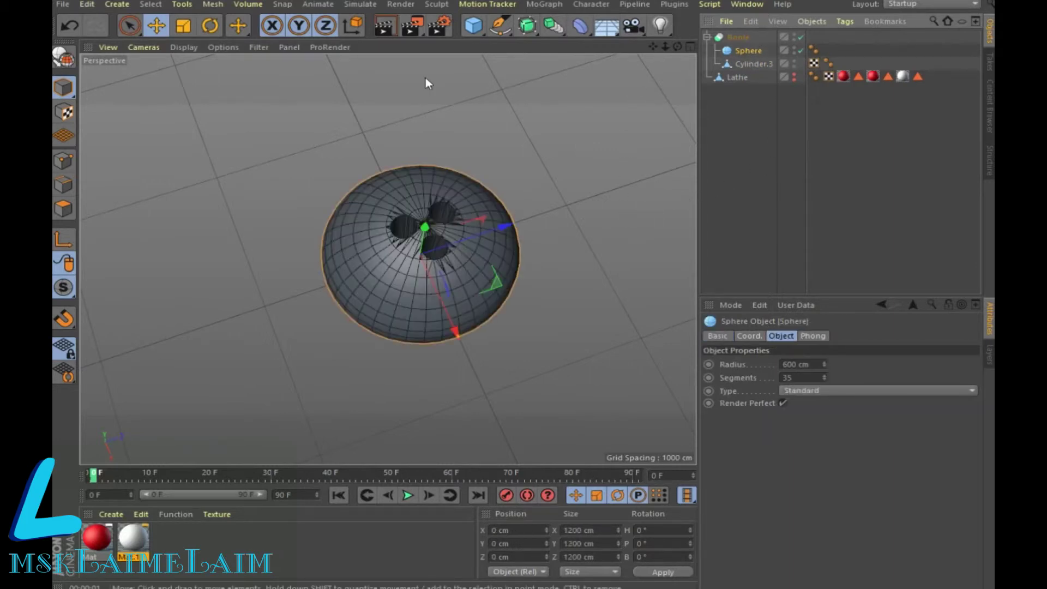
left_click(381, 31)
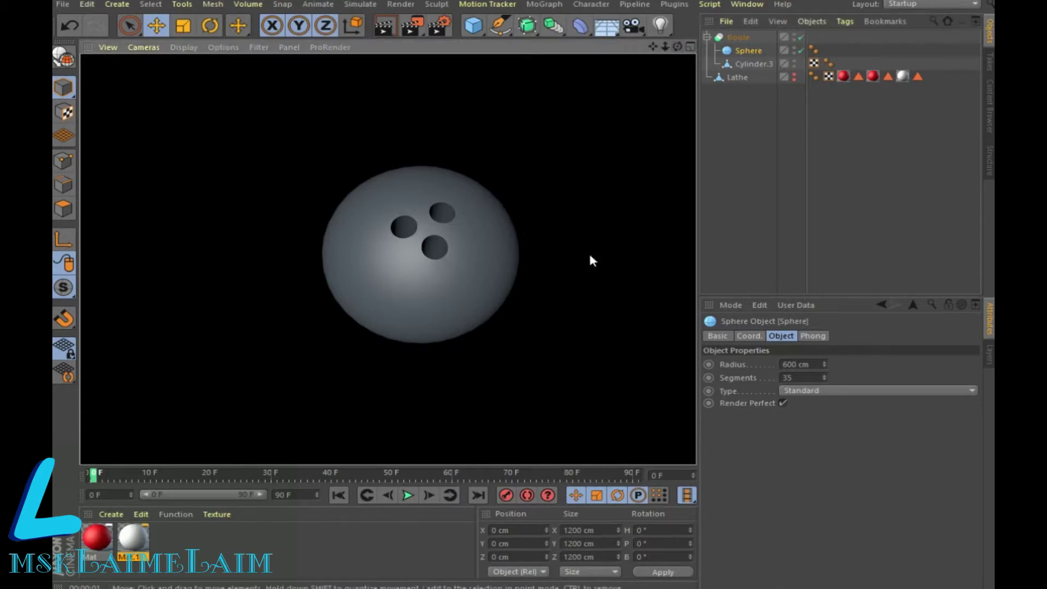
left_click(614, 219)
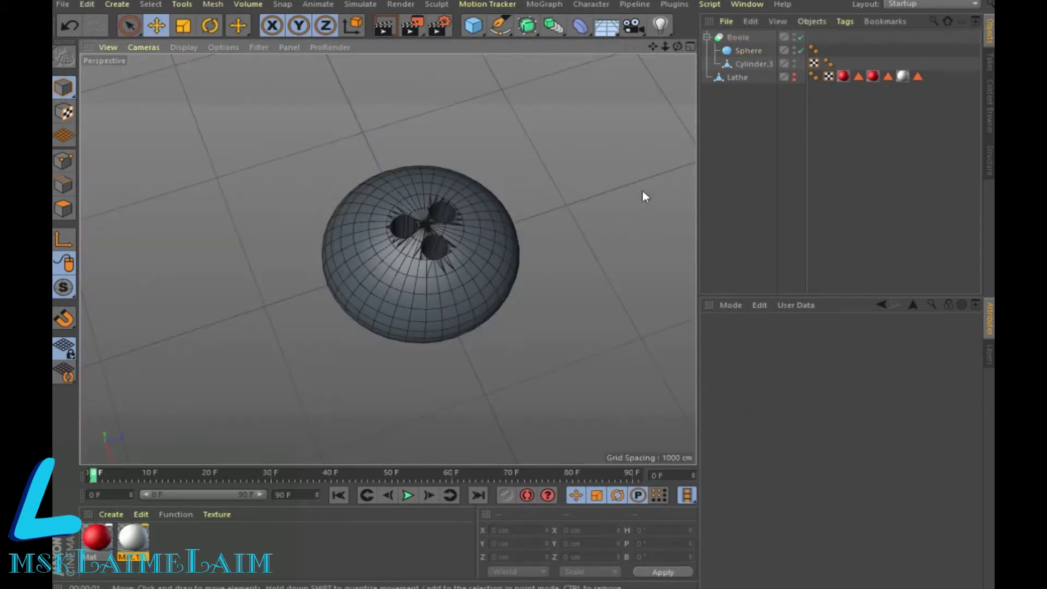
left_click_drag(680, 47, 747, 99)
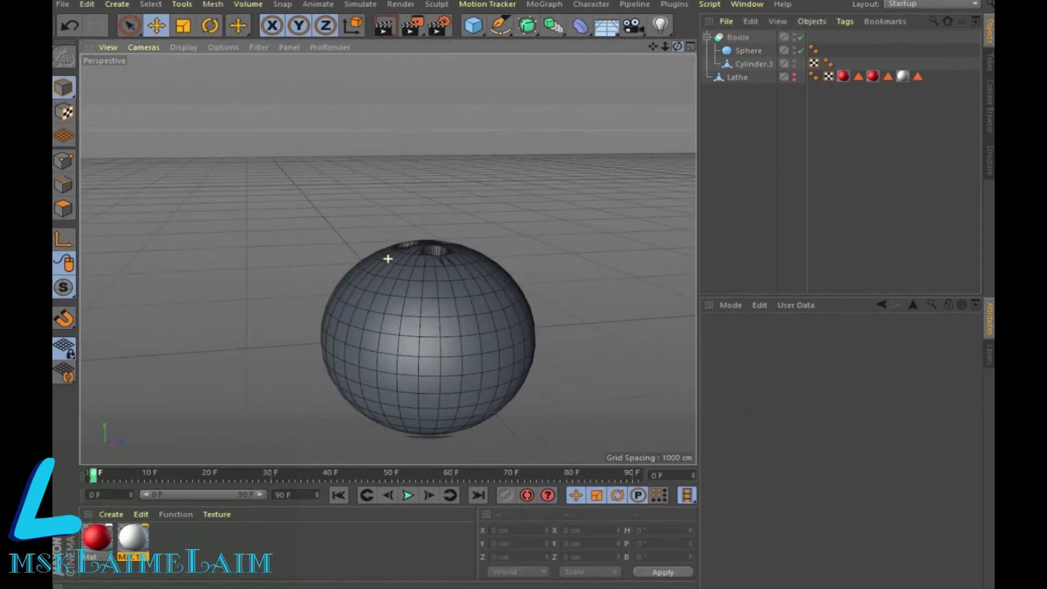
Step: Unhide the Lathe pin and move it left to X -2416.509 cm beside the ball
left_click(706, 37)
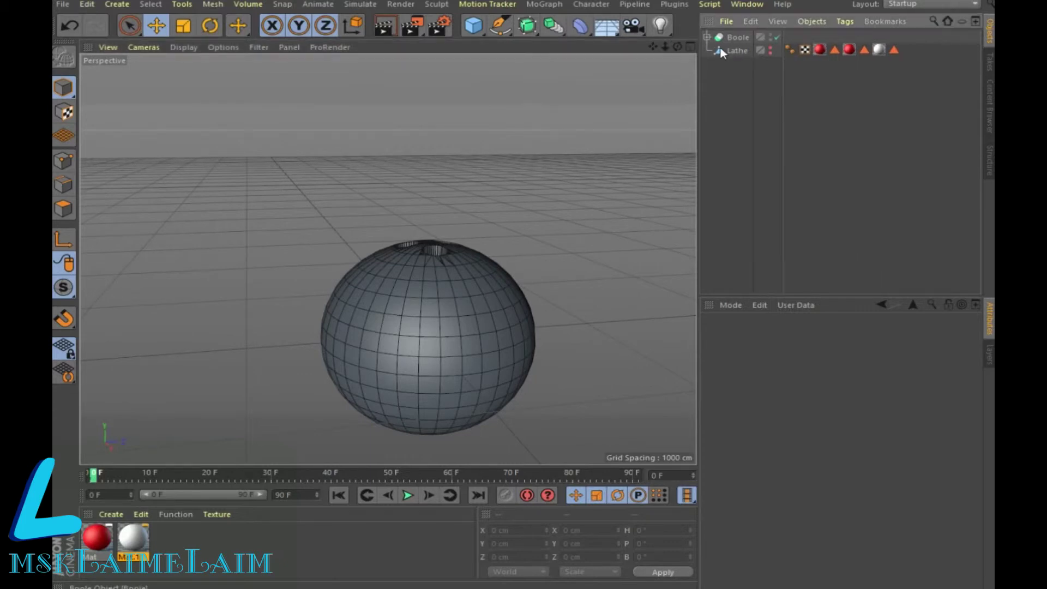
left_click(770, 48)
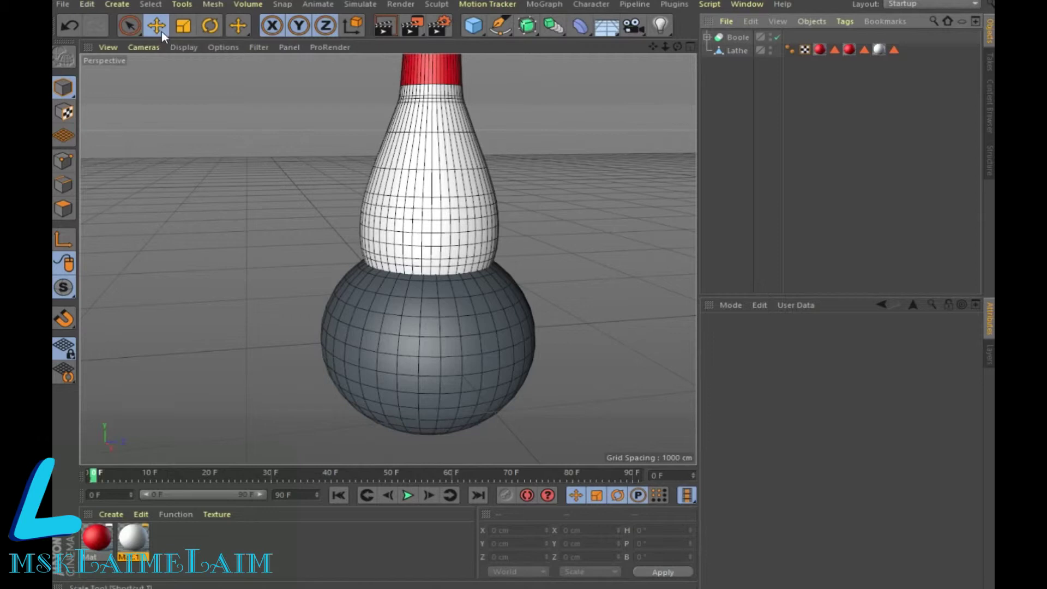
left_click(692, 47)
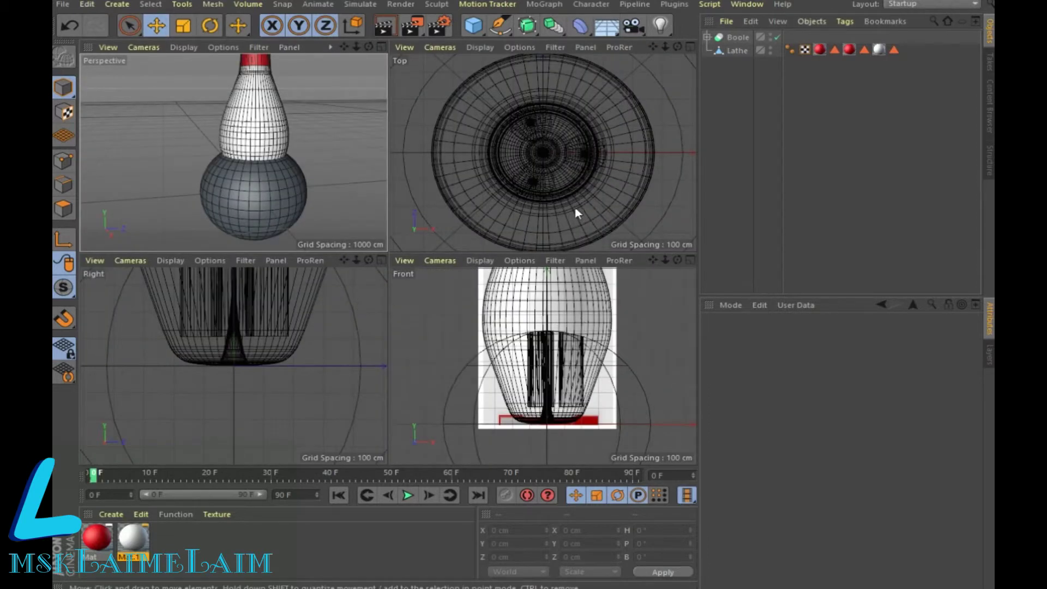
left_click(381, 46)
left_click(736, 50)
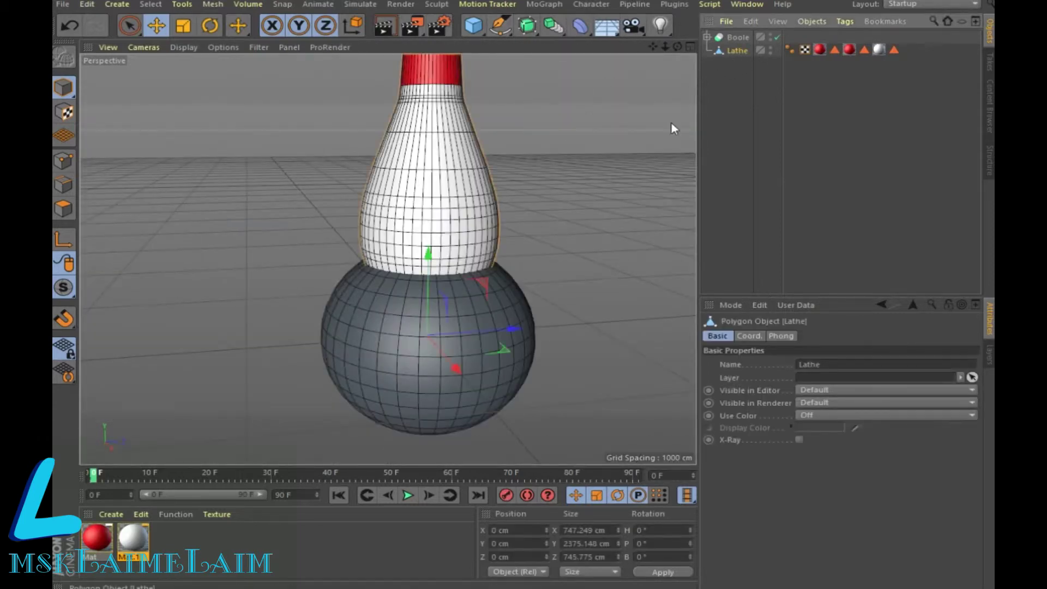
left_click_drag(452, 369, 365, 279)
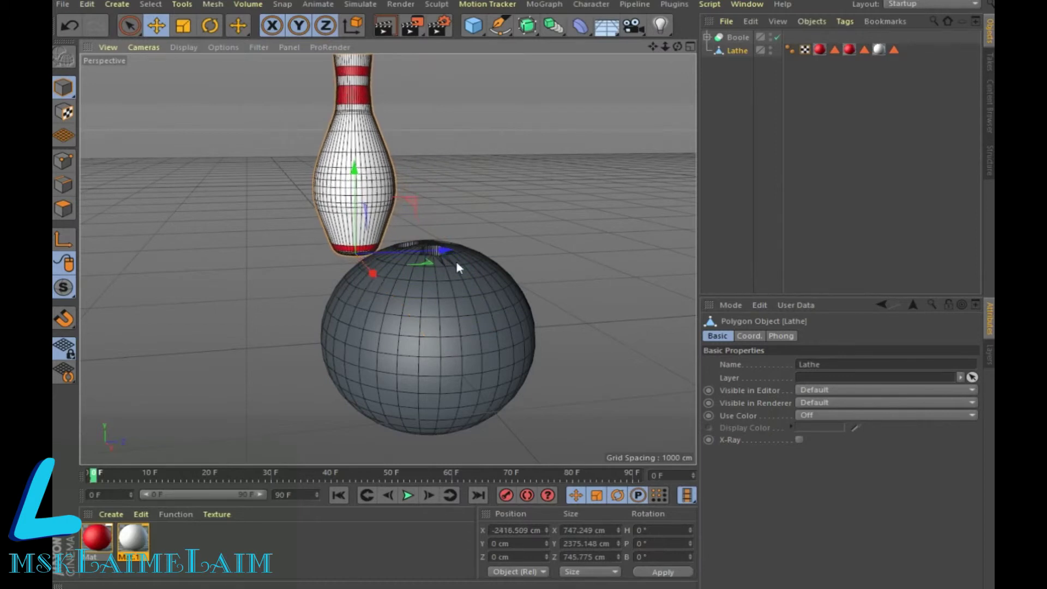
Step: Add a Floor object to the scene, then delete it again
left_click(473, 25)
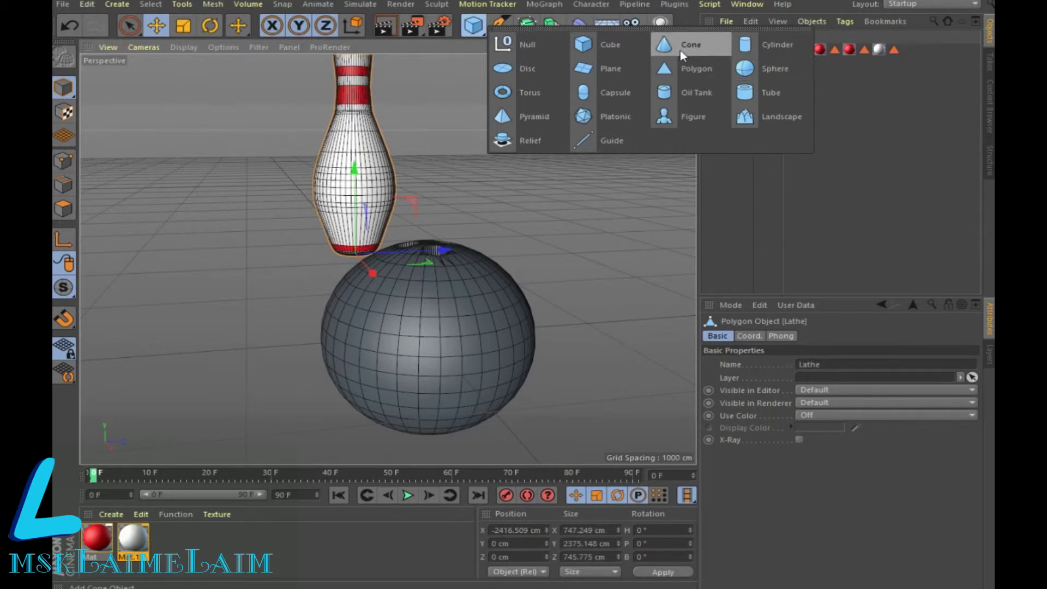
left_click(601, 32)
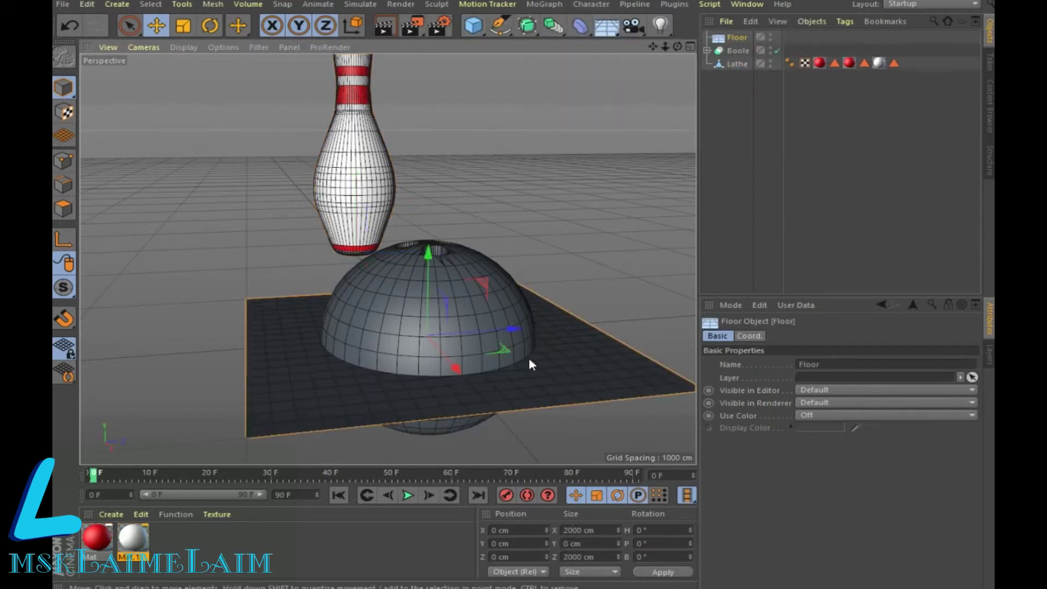
left_click(727, 36)
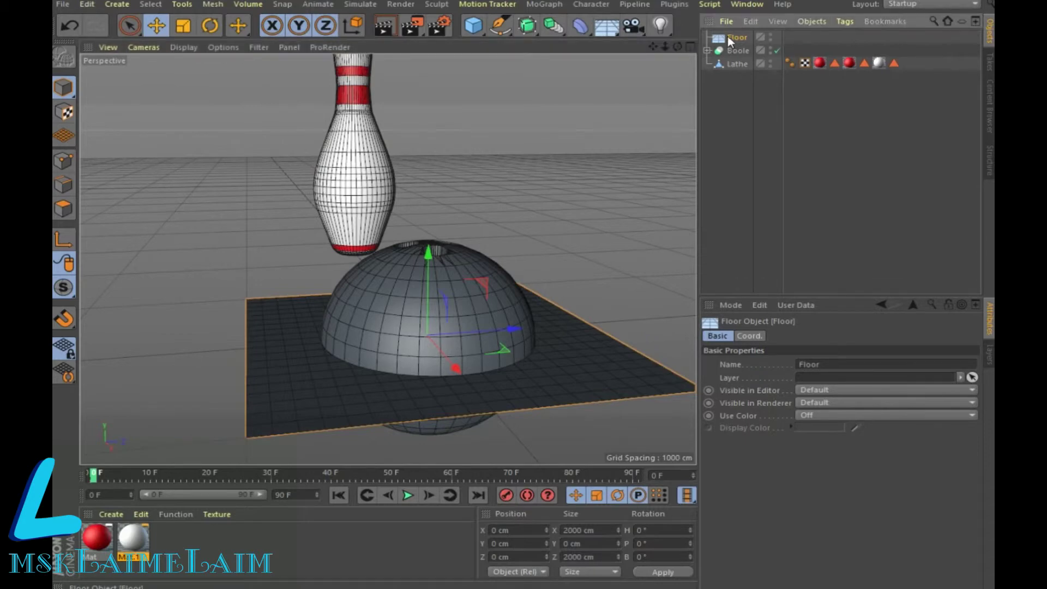
key("Delete")
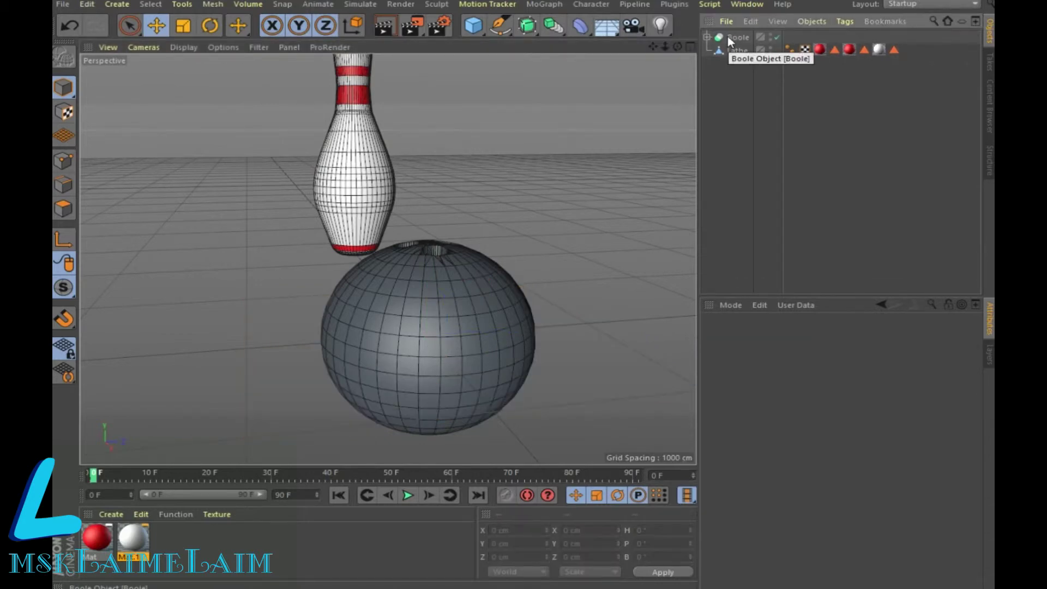
Step: Reduce the Boole's Sphere radius from 600 to 322 cm and render-preview the smaller ball
left_click(445, 348)
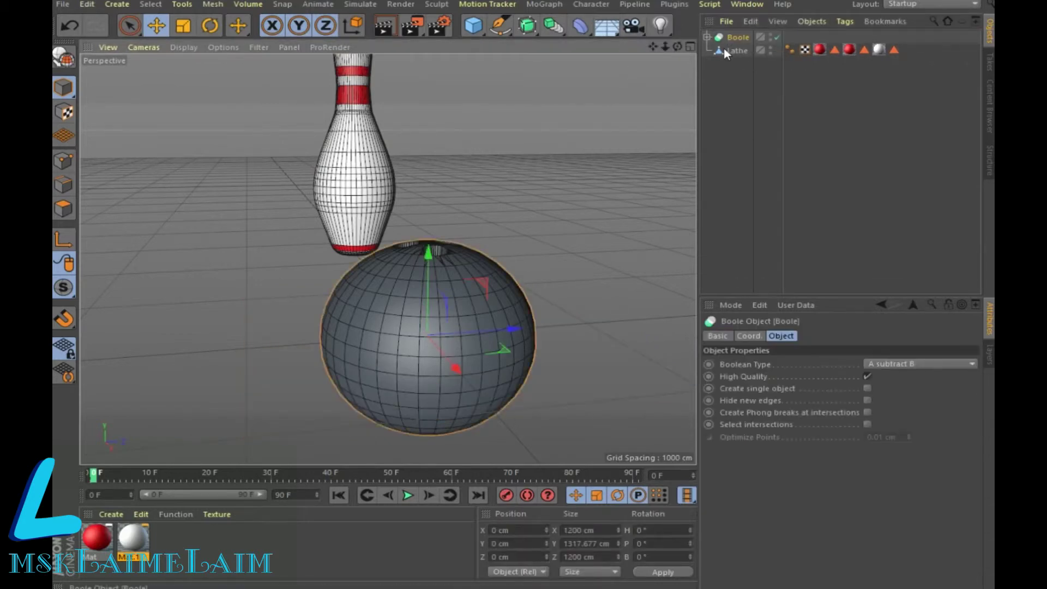
left_click(707, 37)
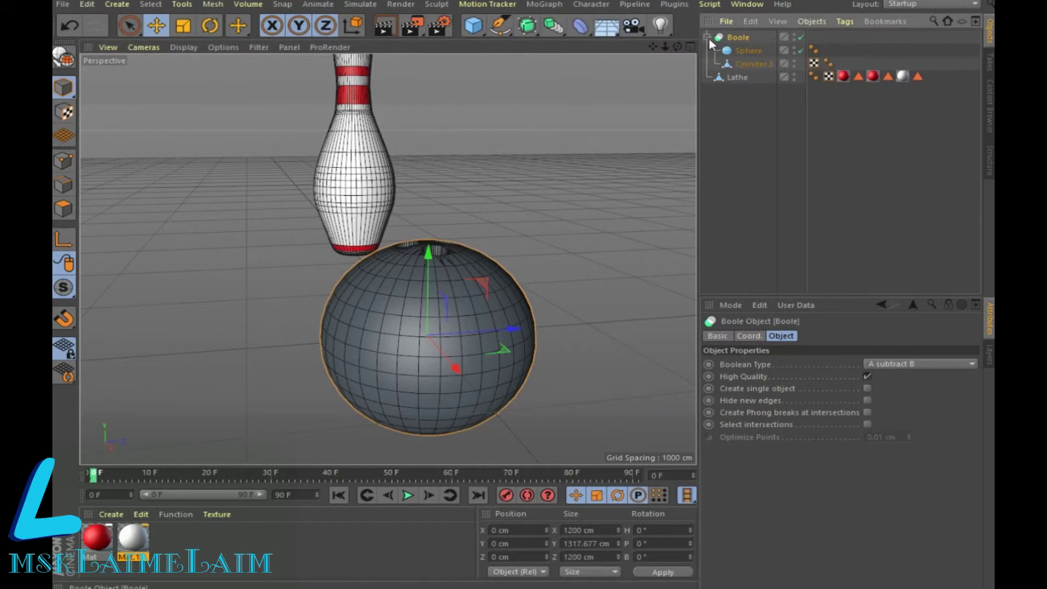
left_click(744, 51)
left_click_drag(824, 364, 823, 403)
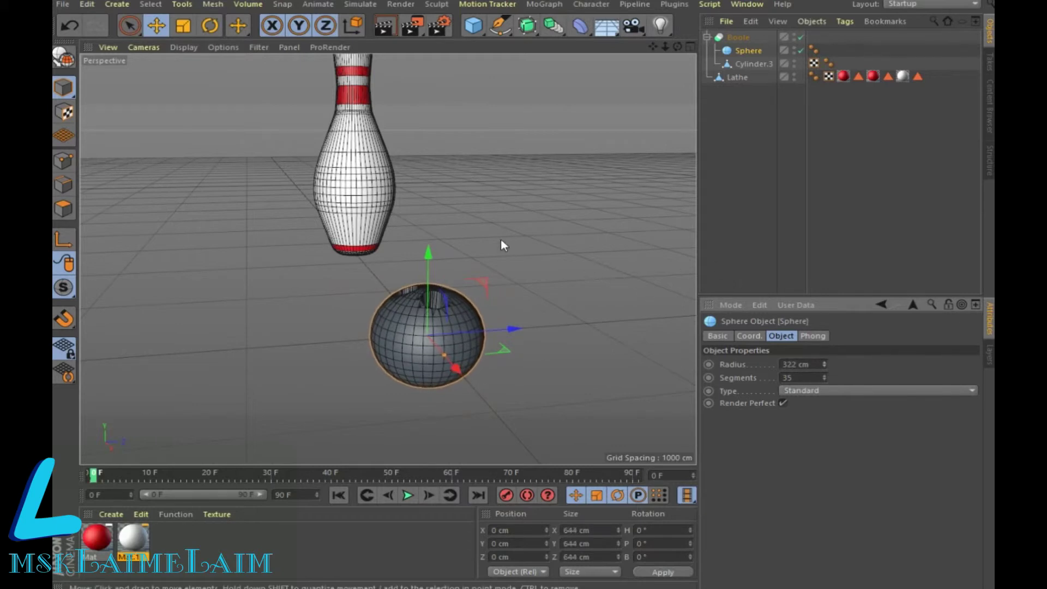
left_click(384, 25)
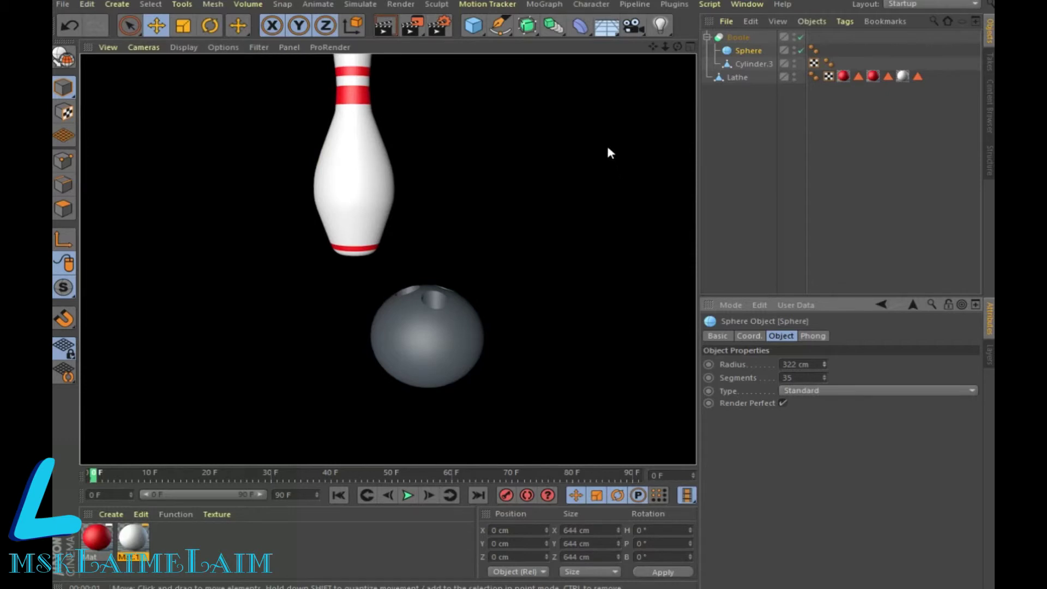
left_click(651, 48)
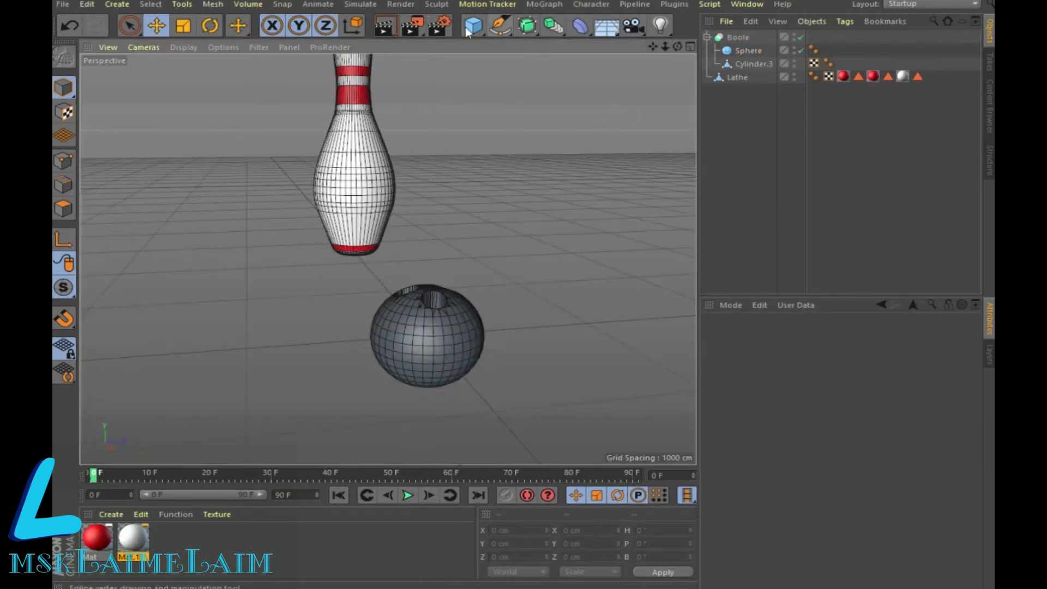
left_click(473, 25)
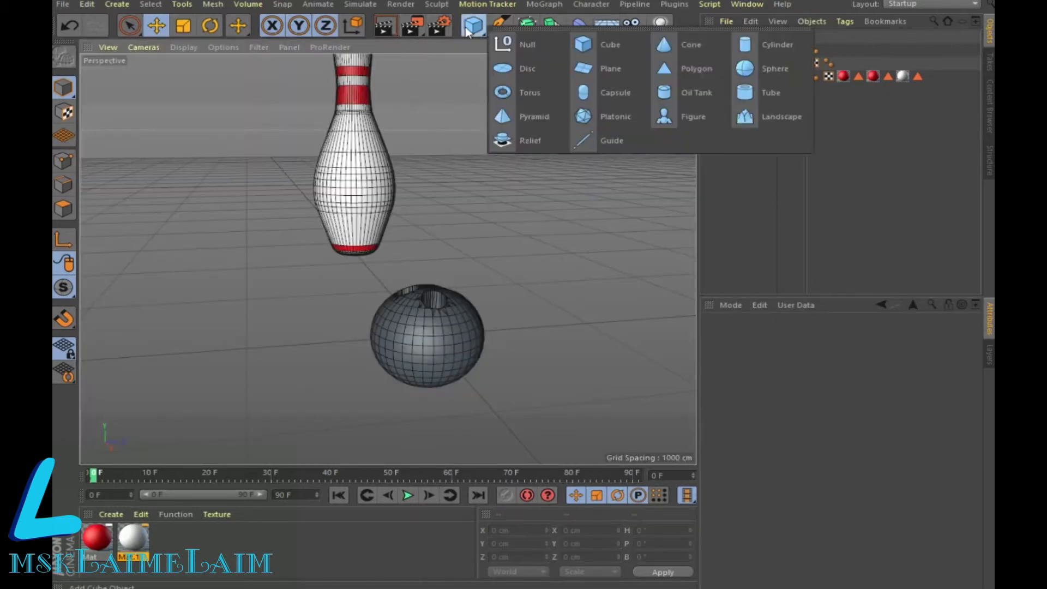
Step: Add a Plane, stretch it to about 8961.772 by 20917.29 cm, and lower it under the objects
left_click(602, 71)
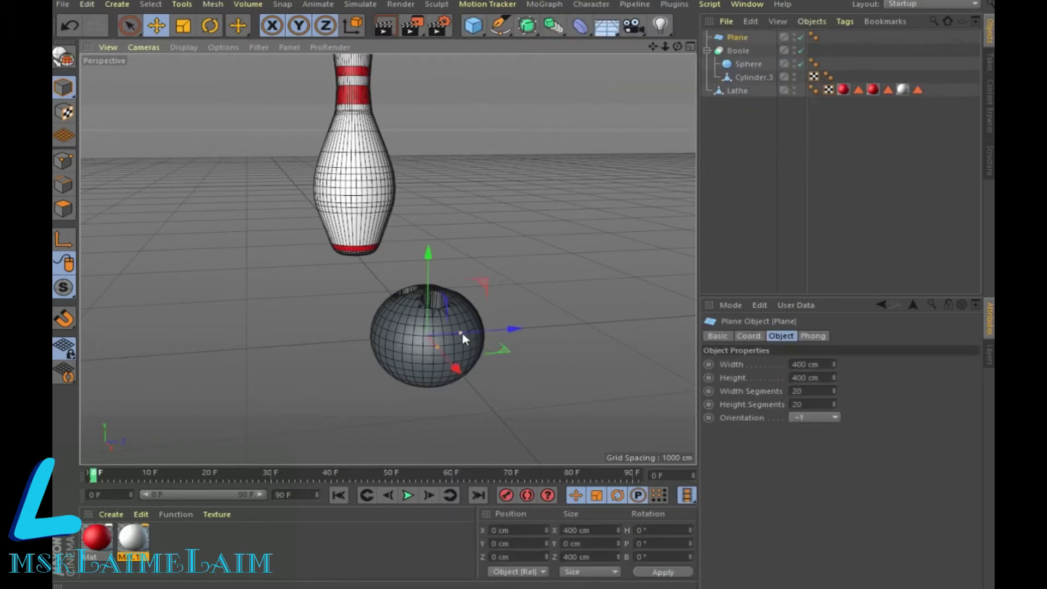
left_click_drag(585, 323, 670, 319)
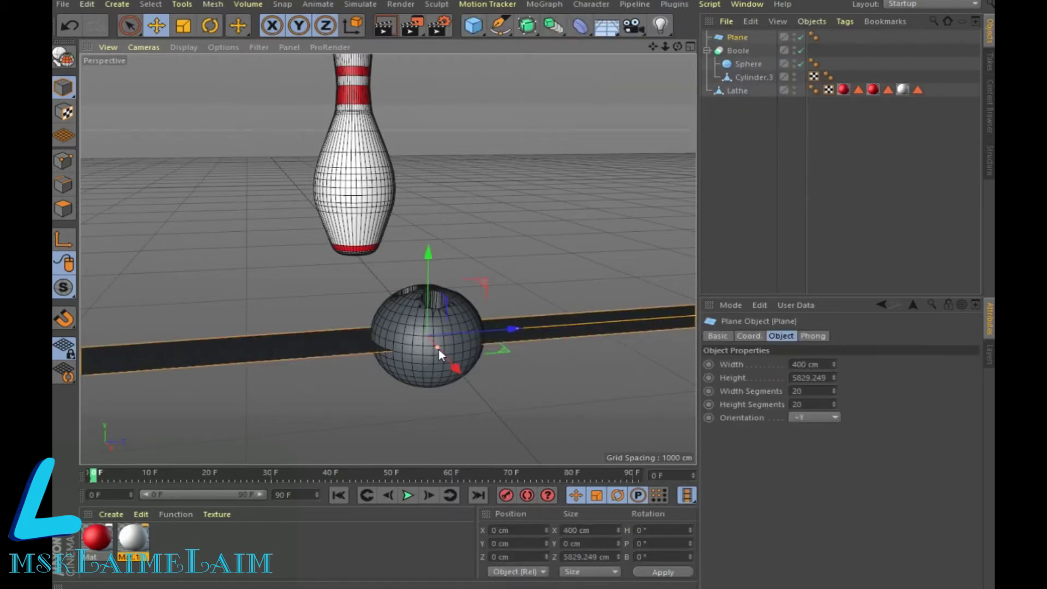
left_click_drag(441, 354, 477, 393)
left_click_drag(670, 319, 216, 295)
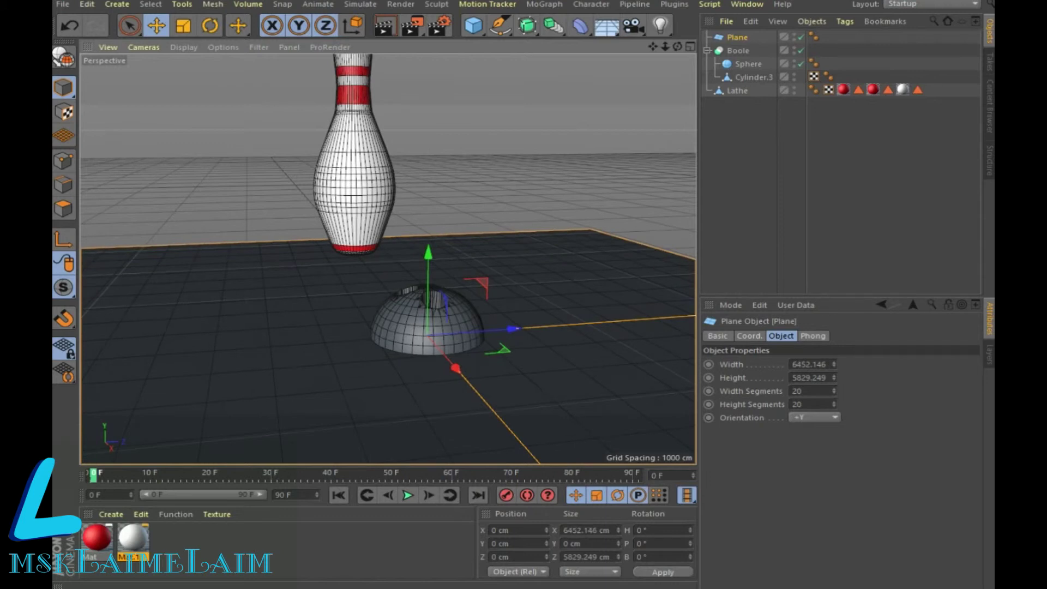
mouse_move(458, 372)
left_mouse_down()
mouse_move(465, 382)
mouse_move(495, 242)
mouse_move(477, 229)
left_mouse_up()
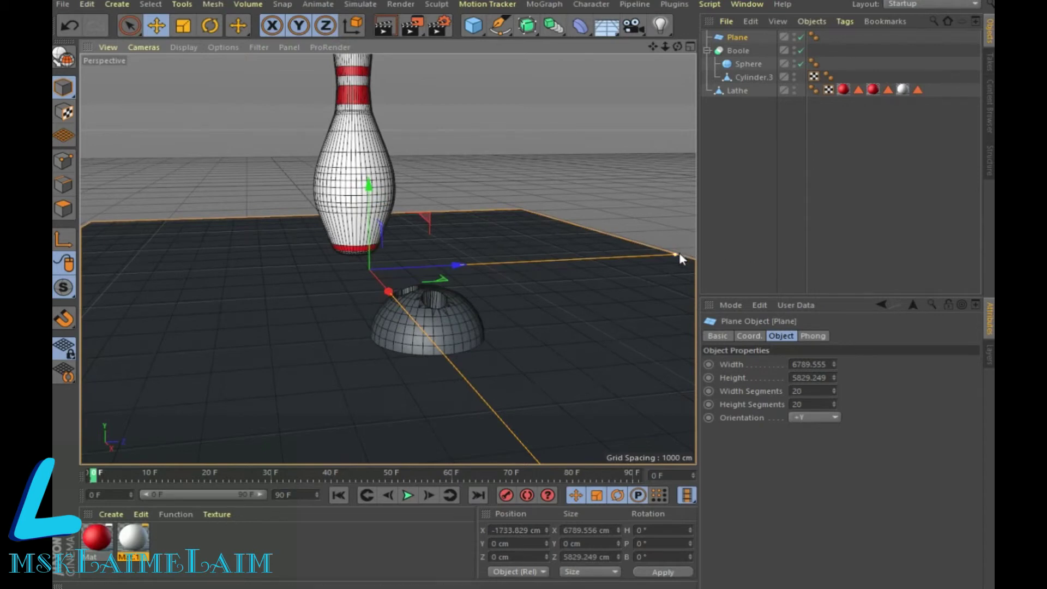
left_click_drag(616, 377, 528, 309)
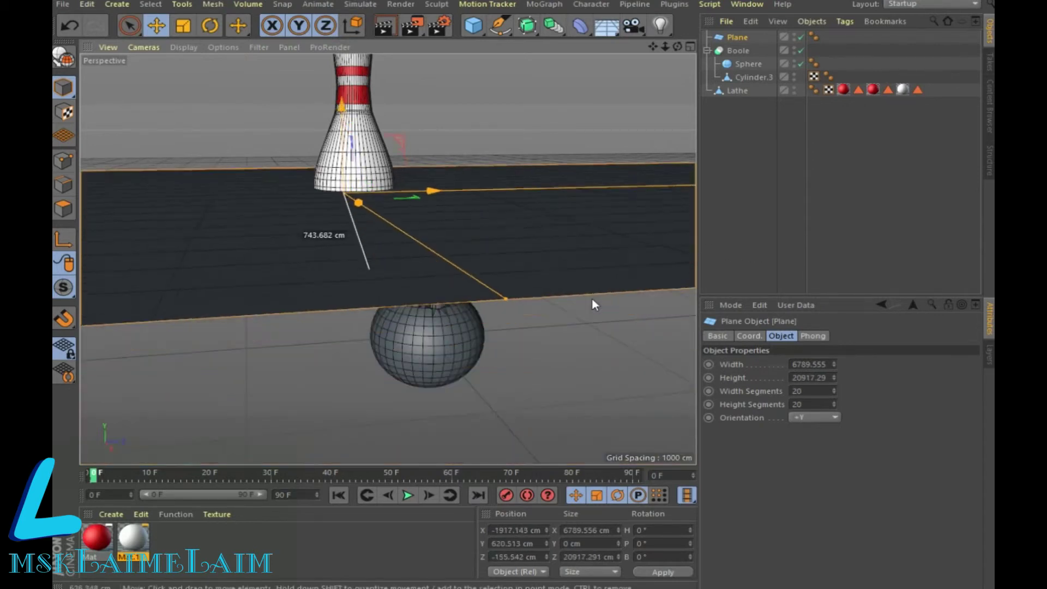
mouse_move(502, 316)
left_mouse_down()
mouse_move(560, 359)
mouse_move(462, 259)
left_mouse_up()
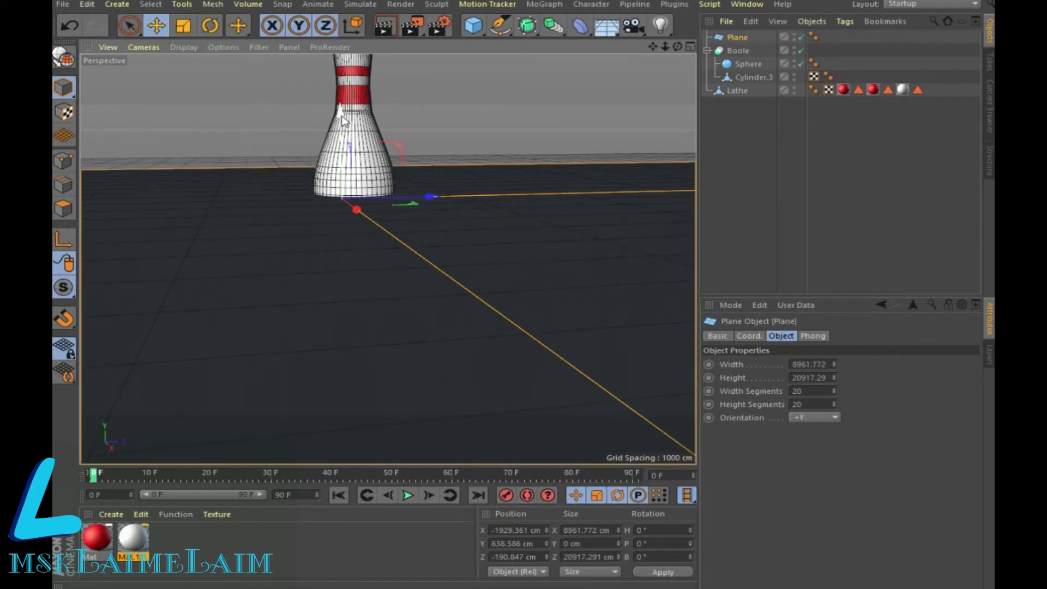
left_click_drag(342, 116, 363, 255)
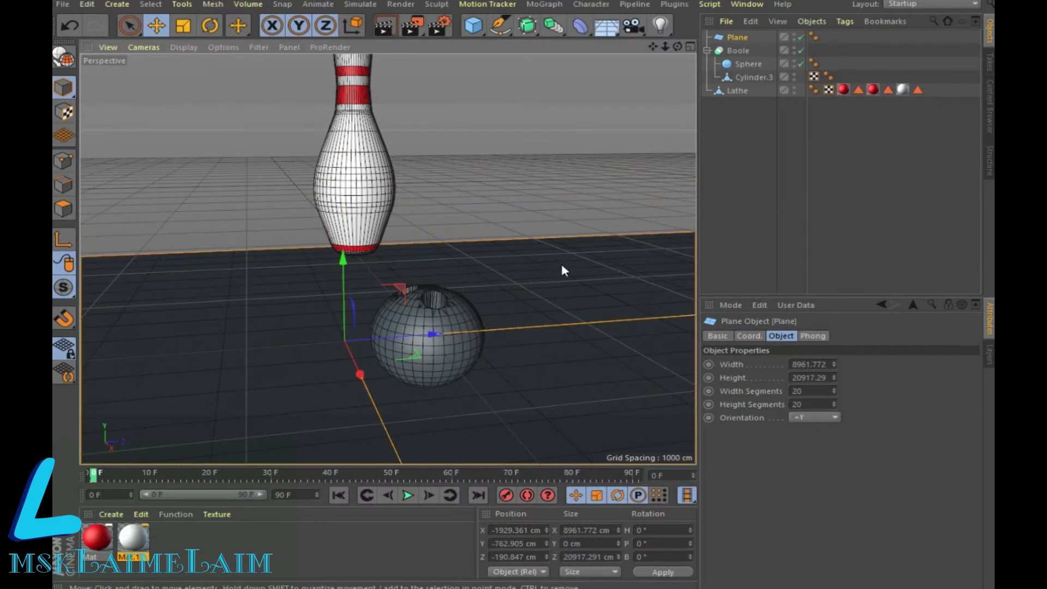
left_click(388, 169)
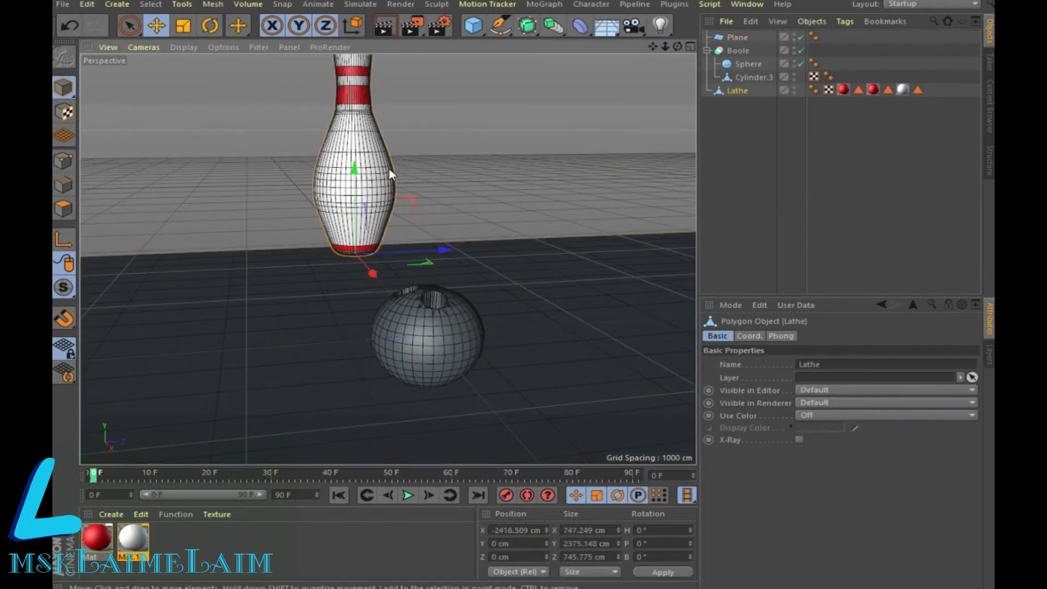
Step: Move the pin further left and rotate the floor plane to heading -12.7°
mouse_move(375, 272)
left_mouse_down()
mouse_move(379, 296)
mouse_move(378, 215)
left_mouse_up()
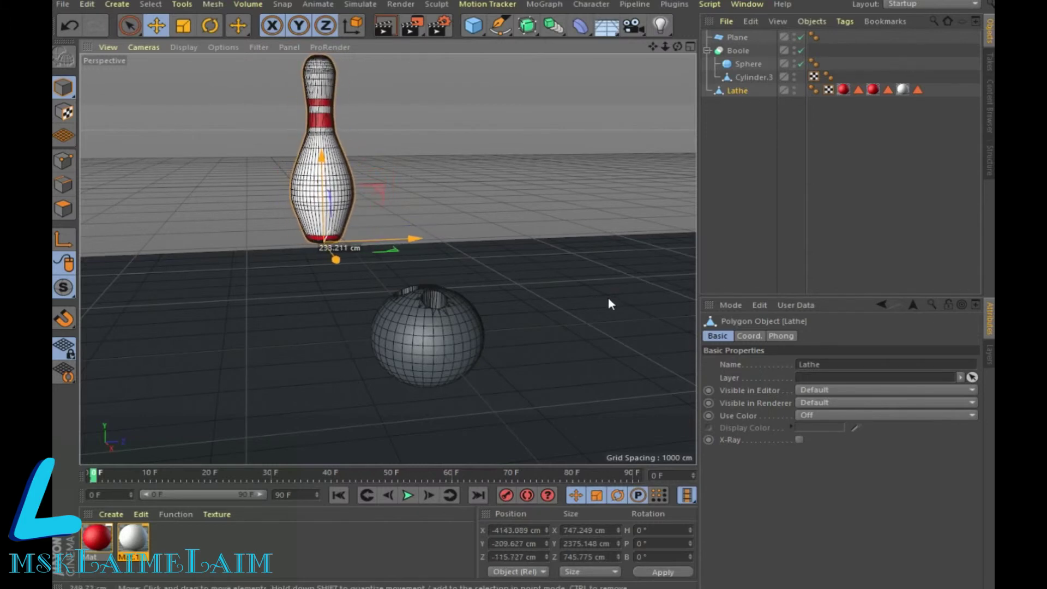
left_click(735, 40)
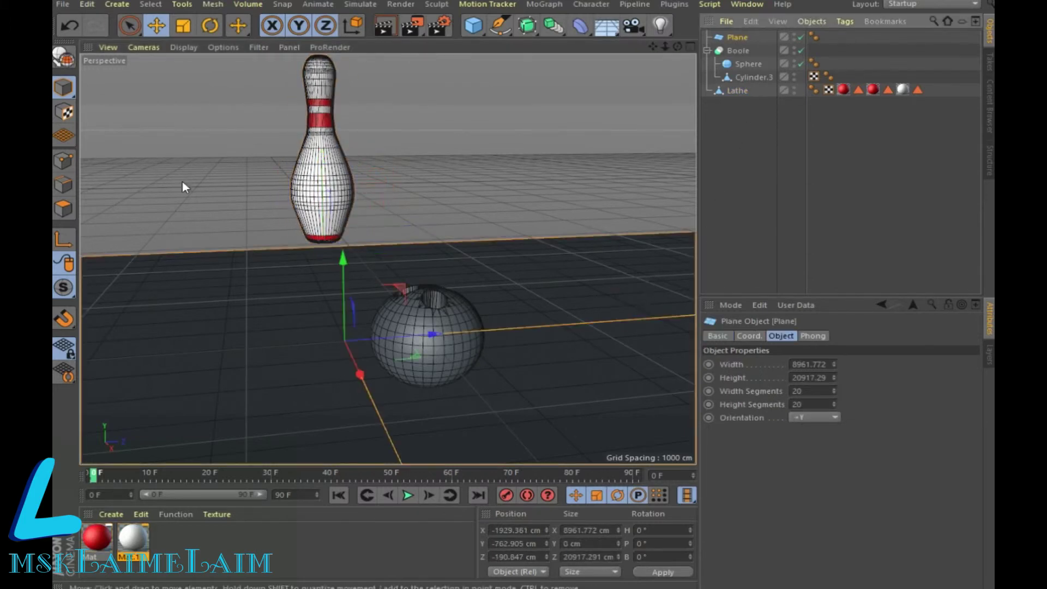
key("r")
left_click_drag(383, 357, 367, 360)
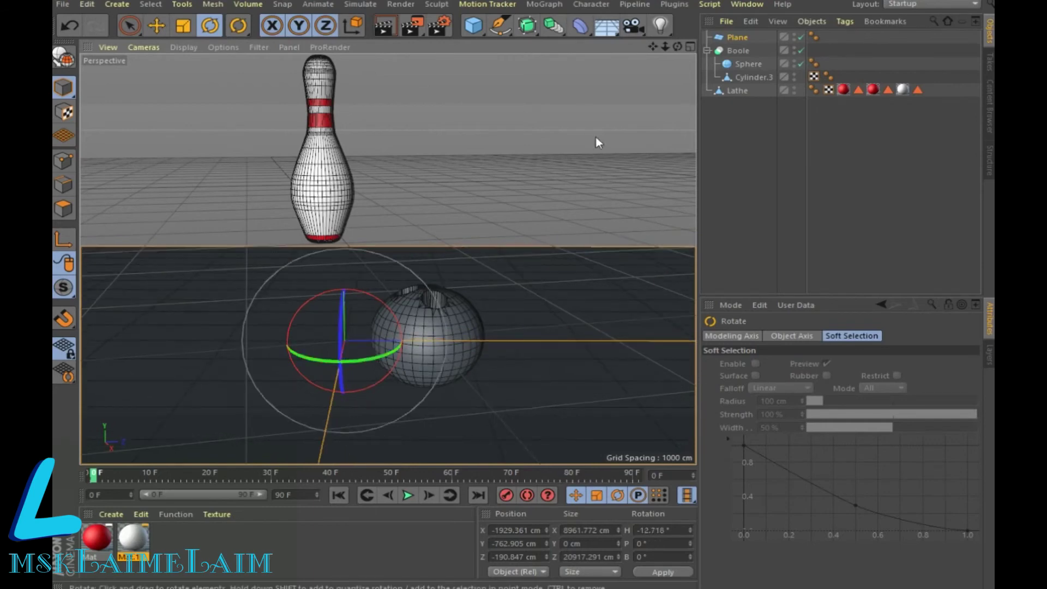
left_click_drag(677, 47, 666, 54)
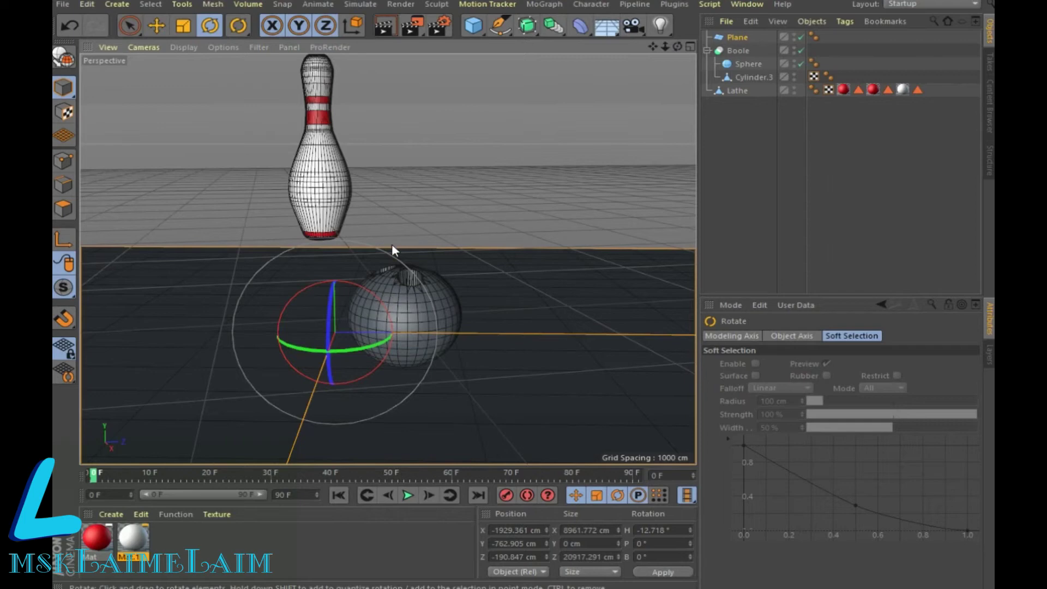
Step: Push the floor plane back on Z and scale it wider to 34368.378 cm
left_click(158, 25)
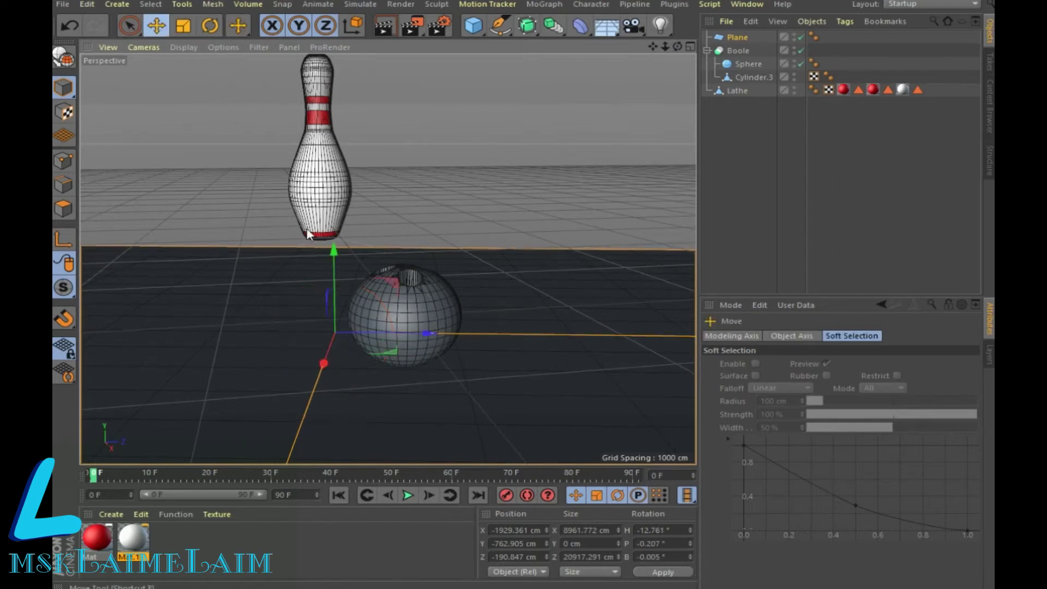
left_click_drag(331, 364, 378, 204)
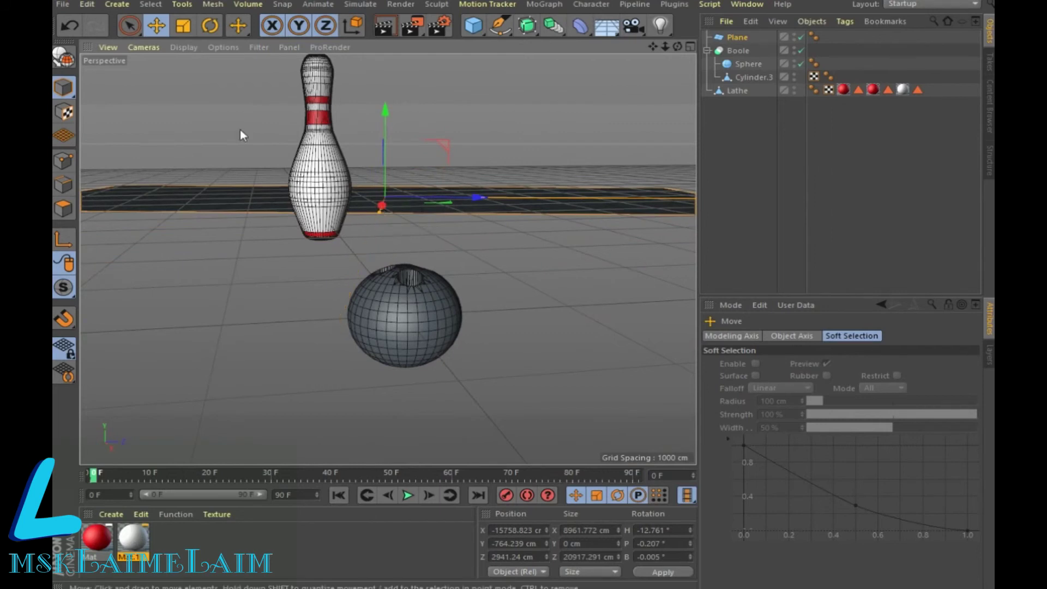
left_click(181, 25)
mouse_move(380, 213)
left_mouse_down()
mouse_move(362, 317)
mouse_move(381, 205)
left_mouse_up()
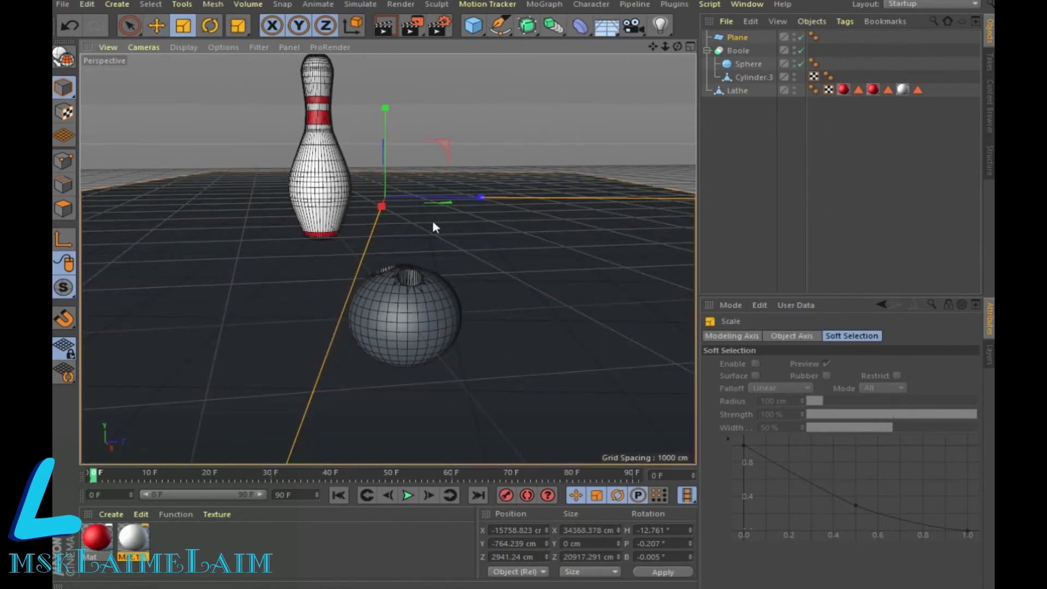
left_click(157, 25)
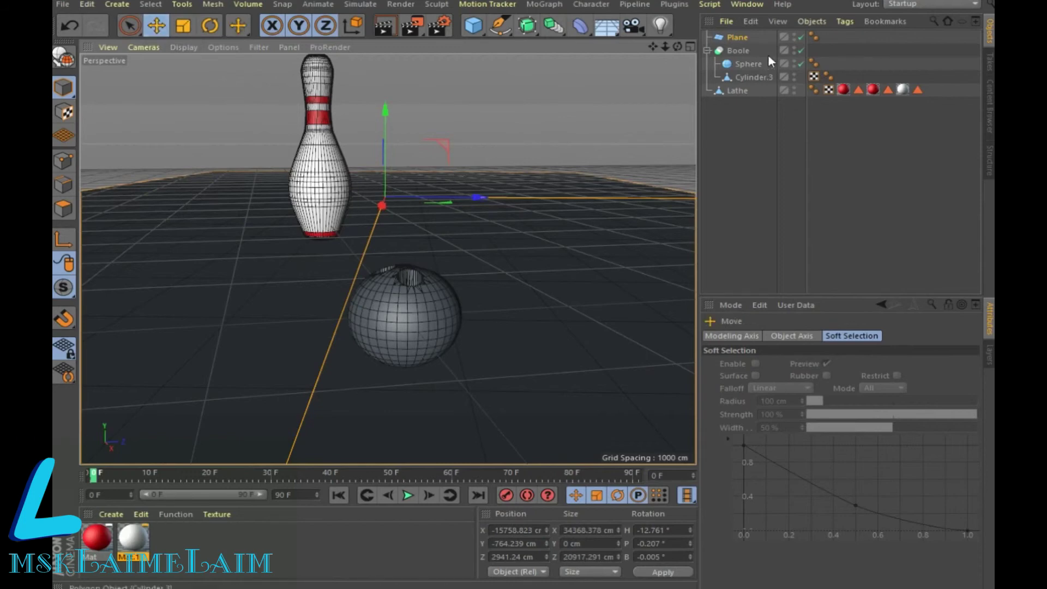
left_click(706, 51)
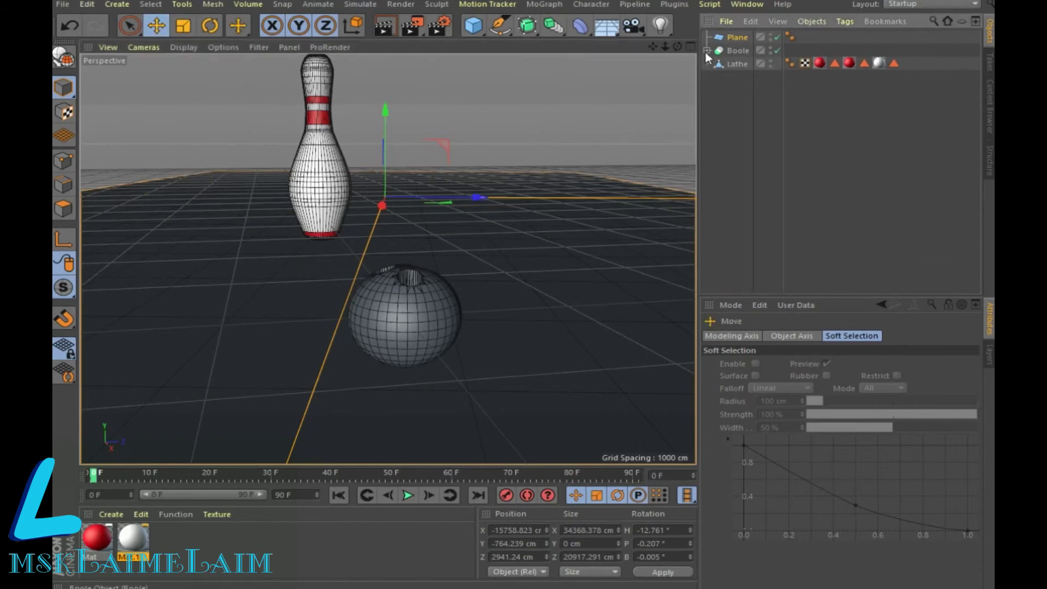
Step: Move the Lathe pin left and Ctrl-drag along X to create copies Lathe.1–Lathe.4
left_click(739, 64)
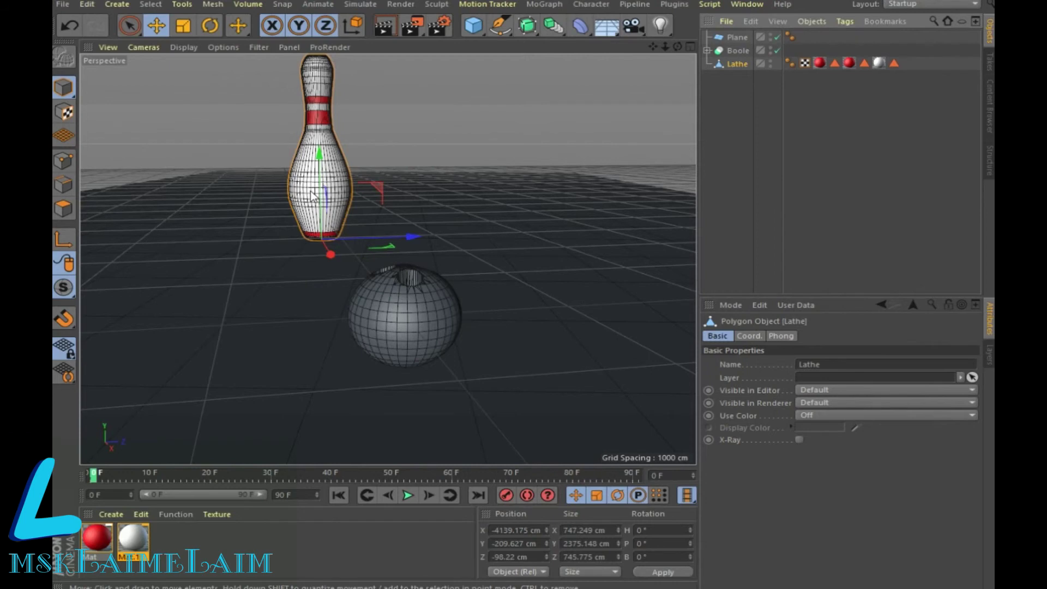
left_click_drag(412, 237, 281, 257)
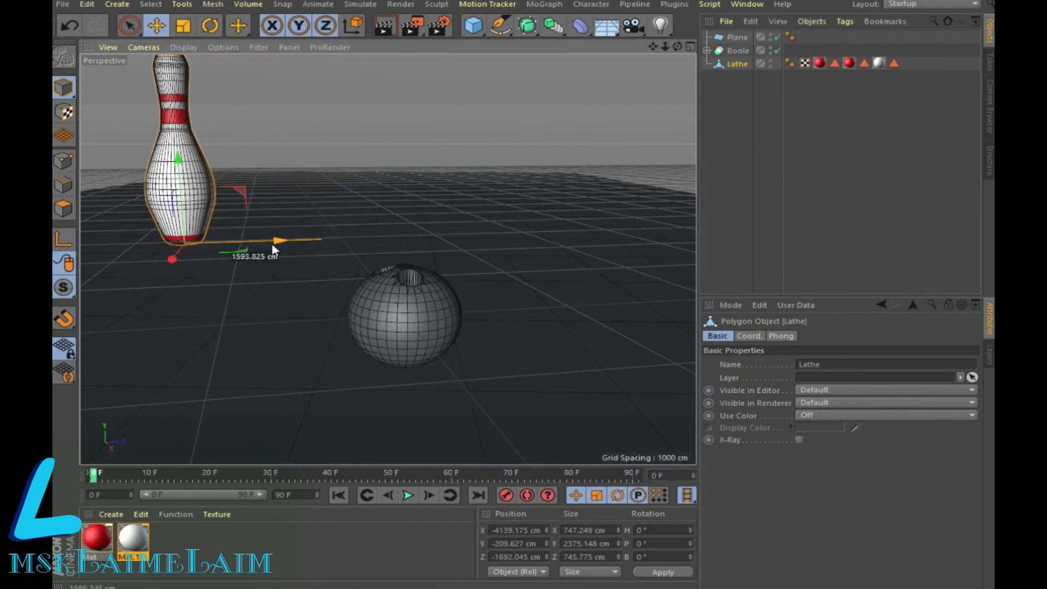
left_click_drag(653, 47, 620, 178)
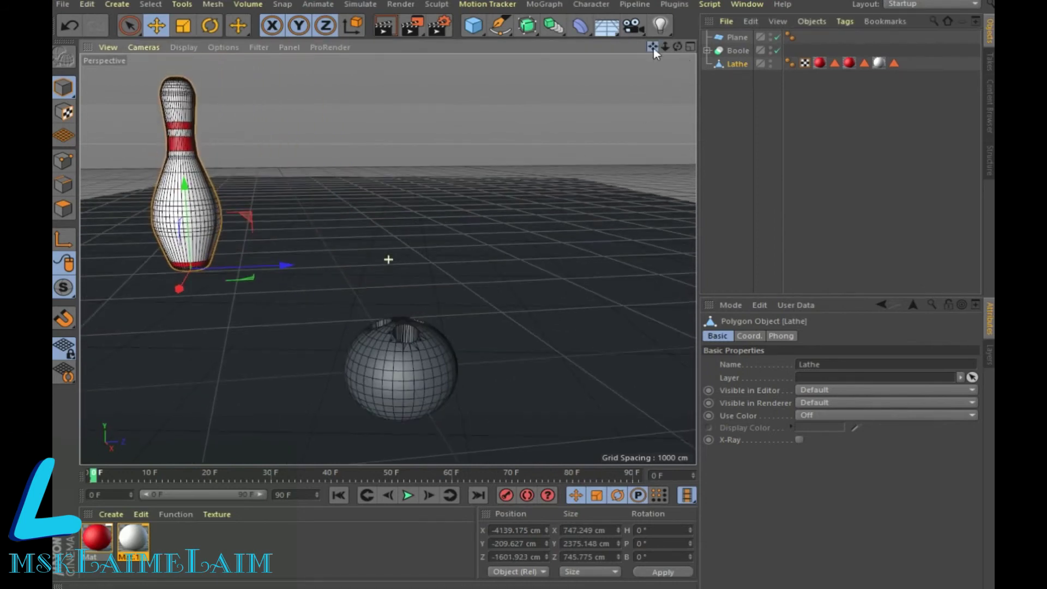
left_click_drag(286, 267, 630, 267, "ctrl")
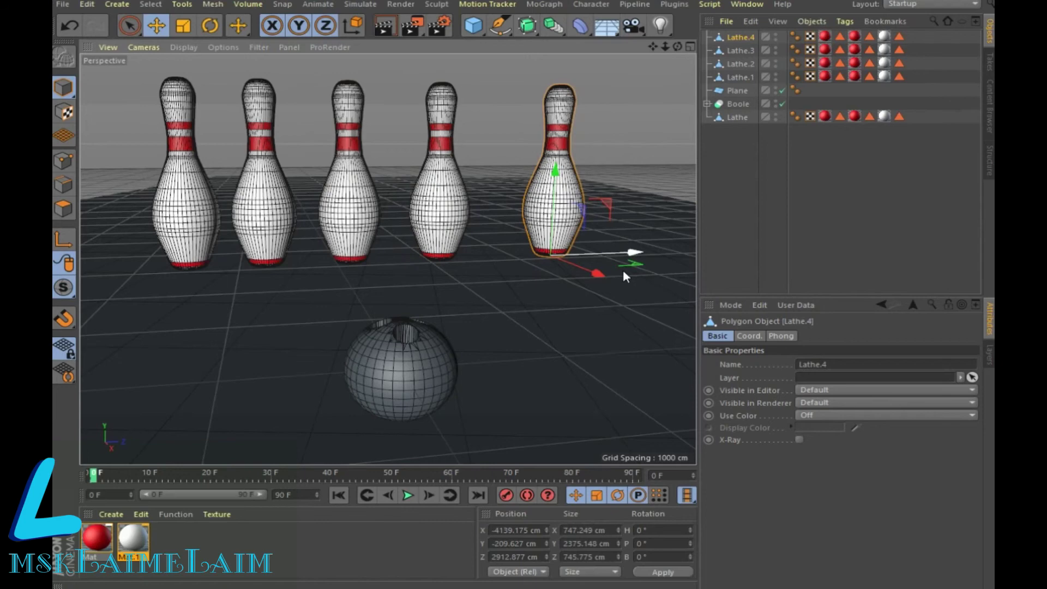
Step: Select the bowling ball and create a new material, Mat.2, for editing
left_click(423, 365)
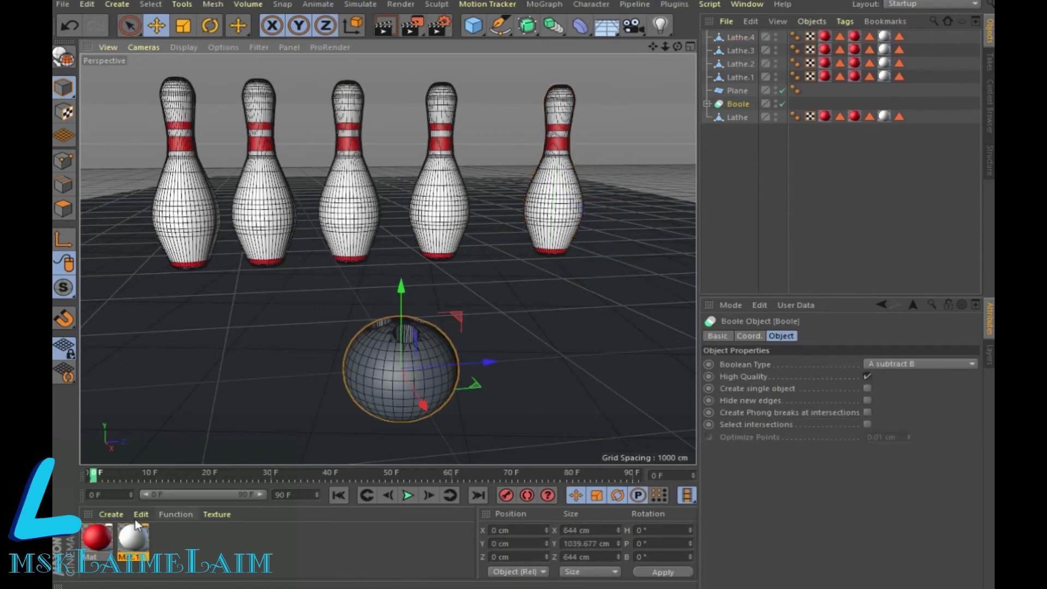
left_click(111, 514)
mouse_move(128, 373)
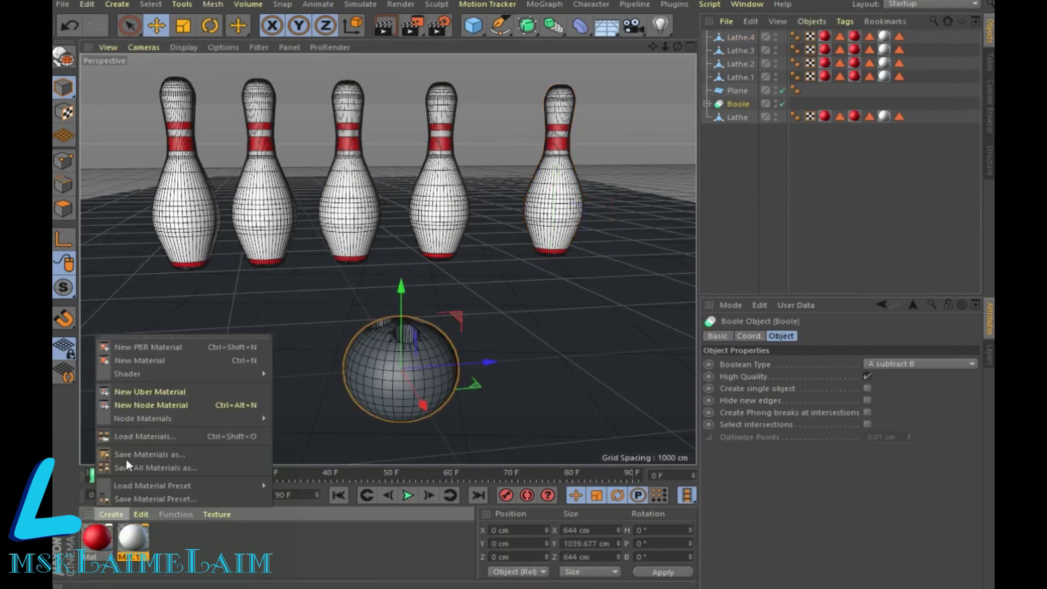
left_click(140, 360)
double_click(90, 534)
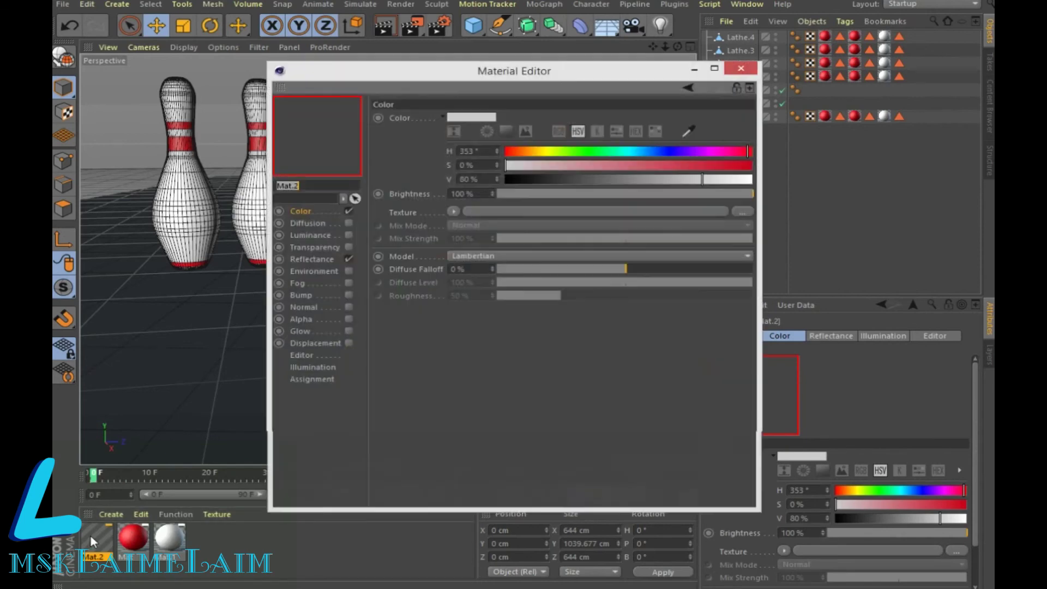
Step: Make Mat.2 blue (H 243°, S 87%), apply it to the Boole ball, and render a preview
left_click(672, 152)
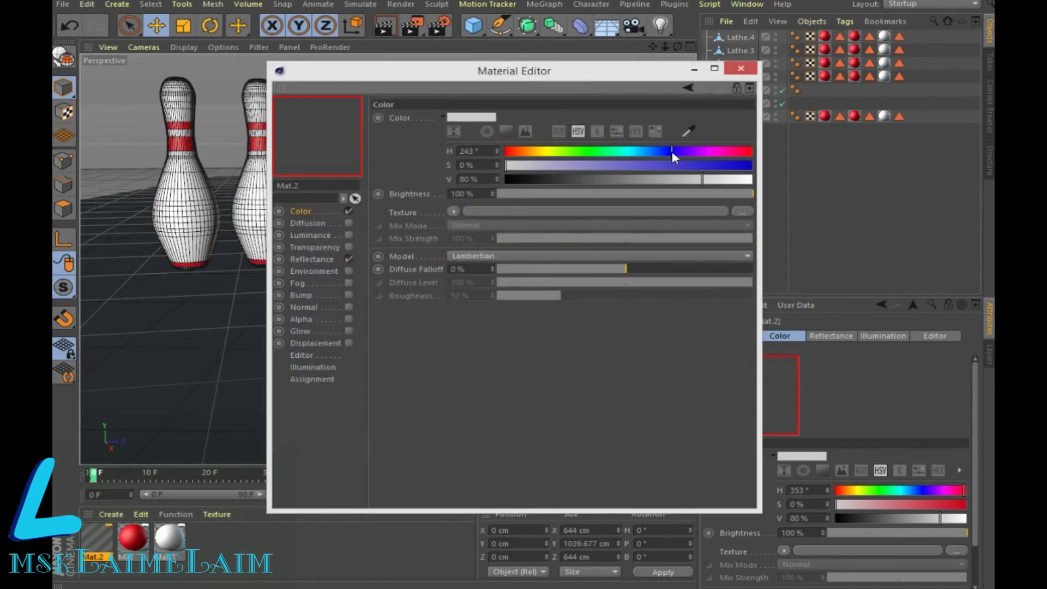
left_click(721, 165)
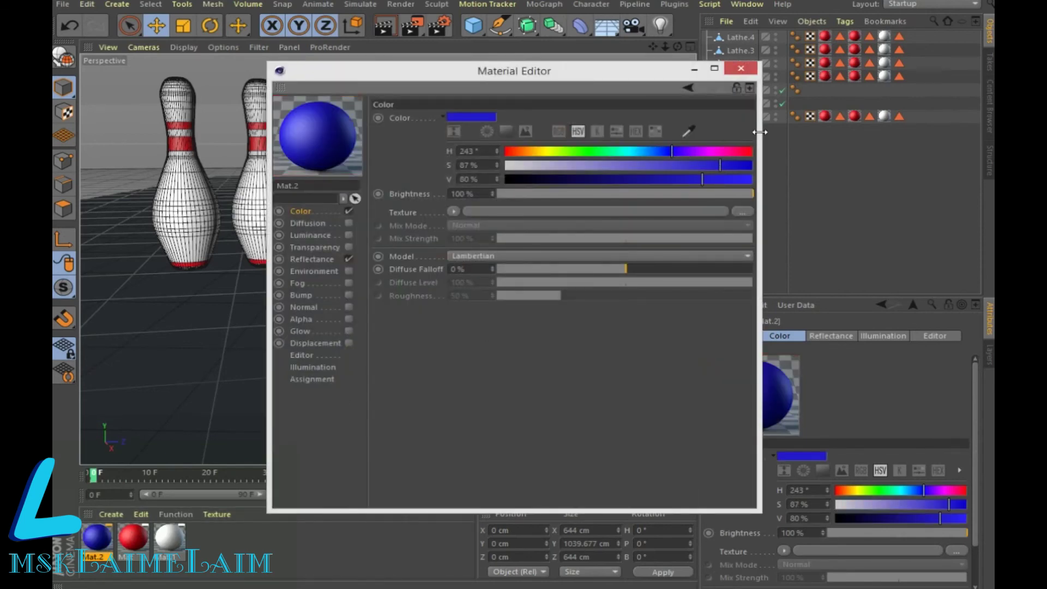
left_click(740, 69)
mouse_move(96, 537)
left_mouse_down()
mouse_move(740, 90)
mouse_move(746, 103)
left_mouse_up()
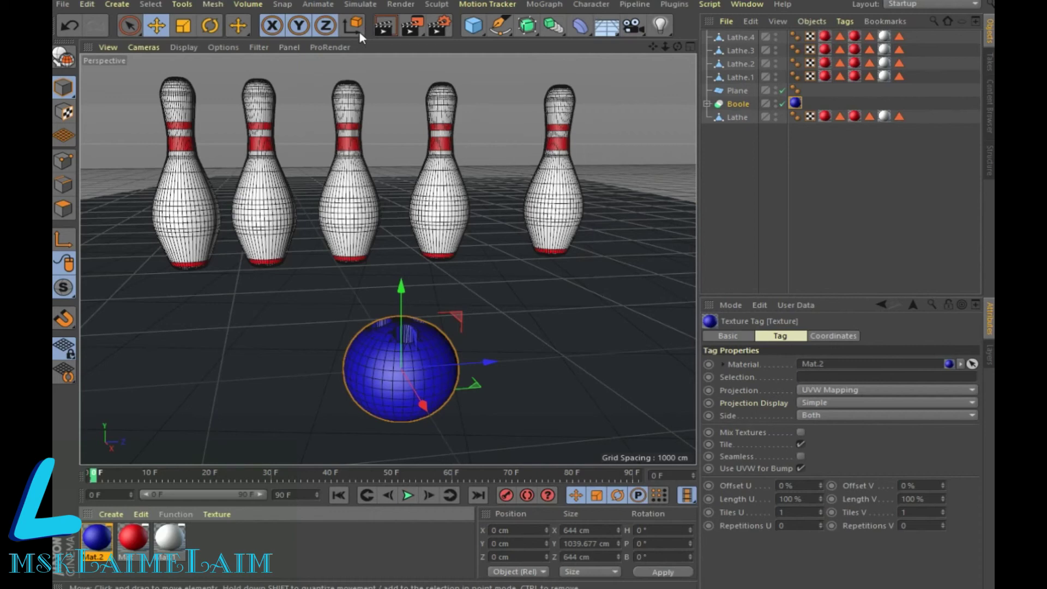
left_click(380, 27)
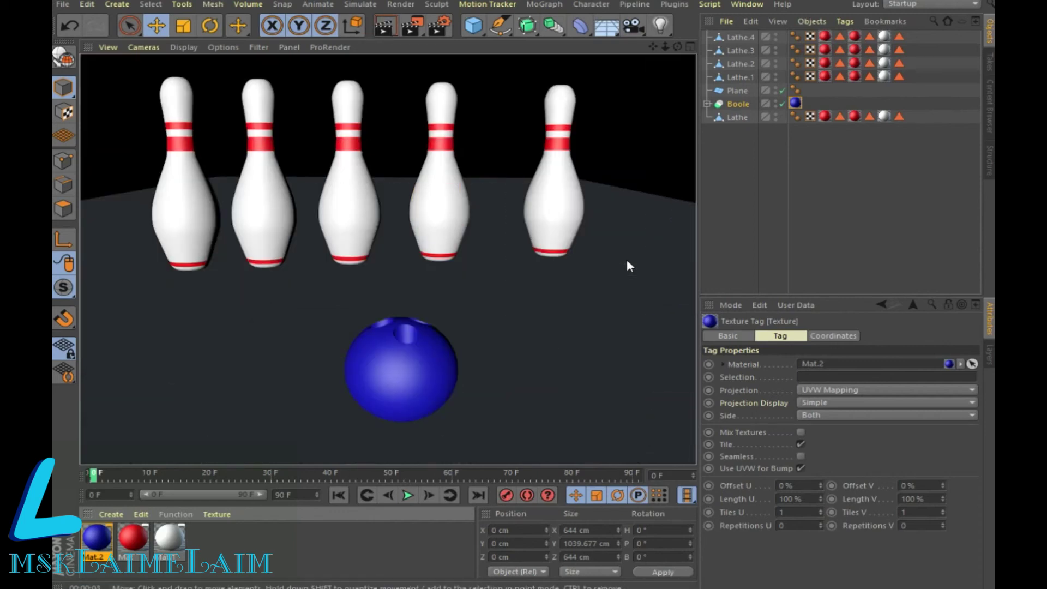
Step: Add a Sky object, render the scene, then select pin copies Lathe.4 through Lathe.1
left_click_drag(580, 26, 608, 31)
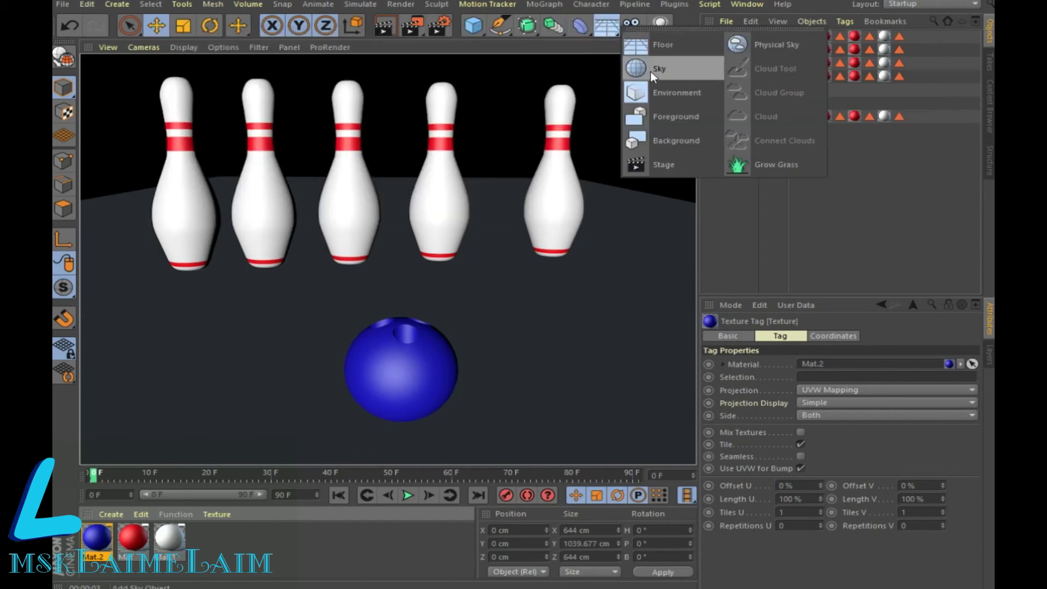
left_click_drag(608, 32, 660, 68)
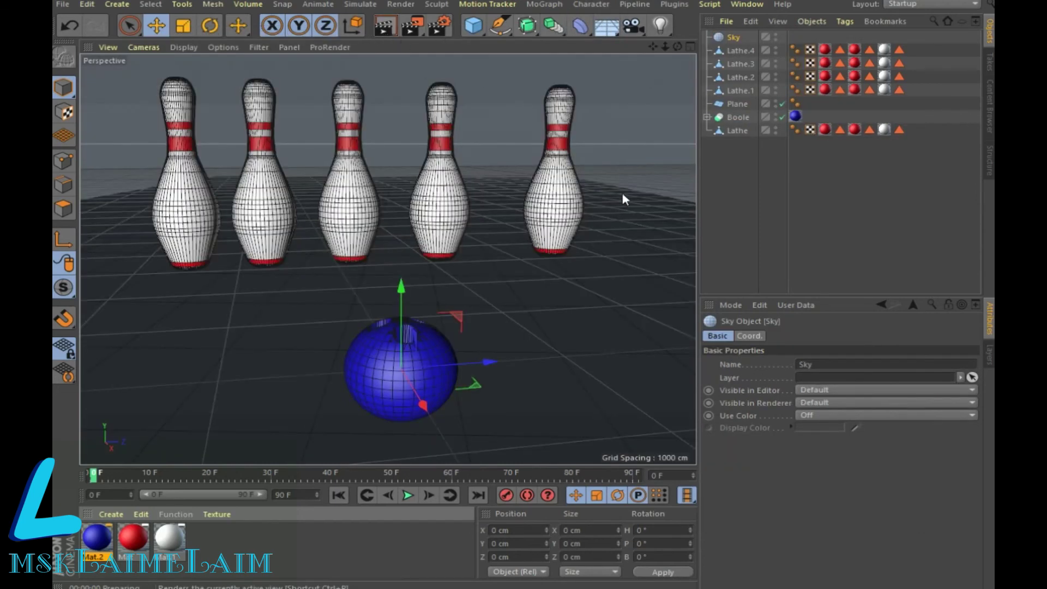
key("ctrl+r")
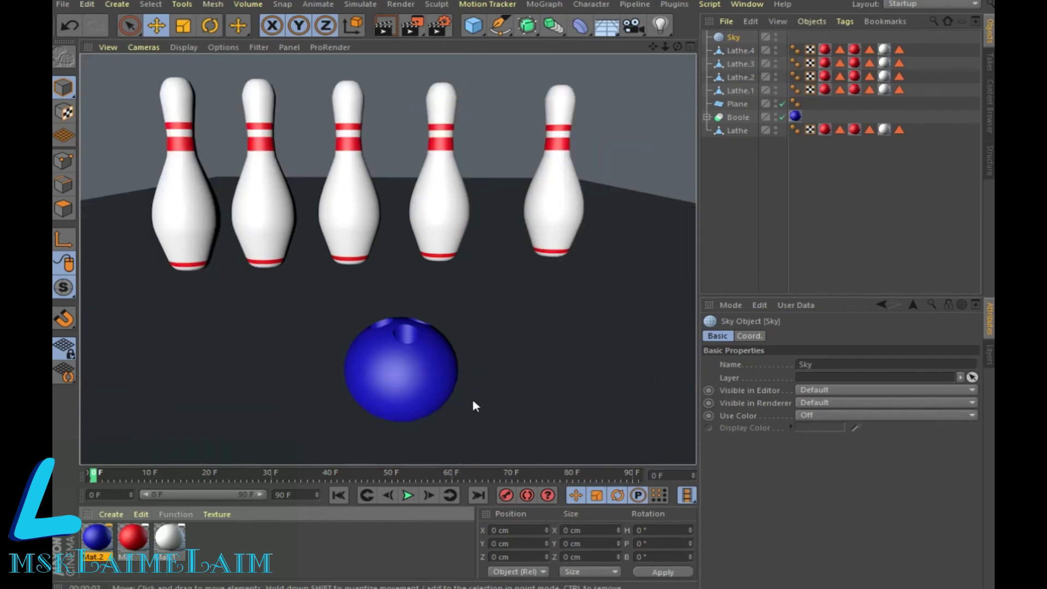
left_click(415, 396)
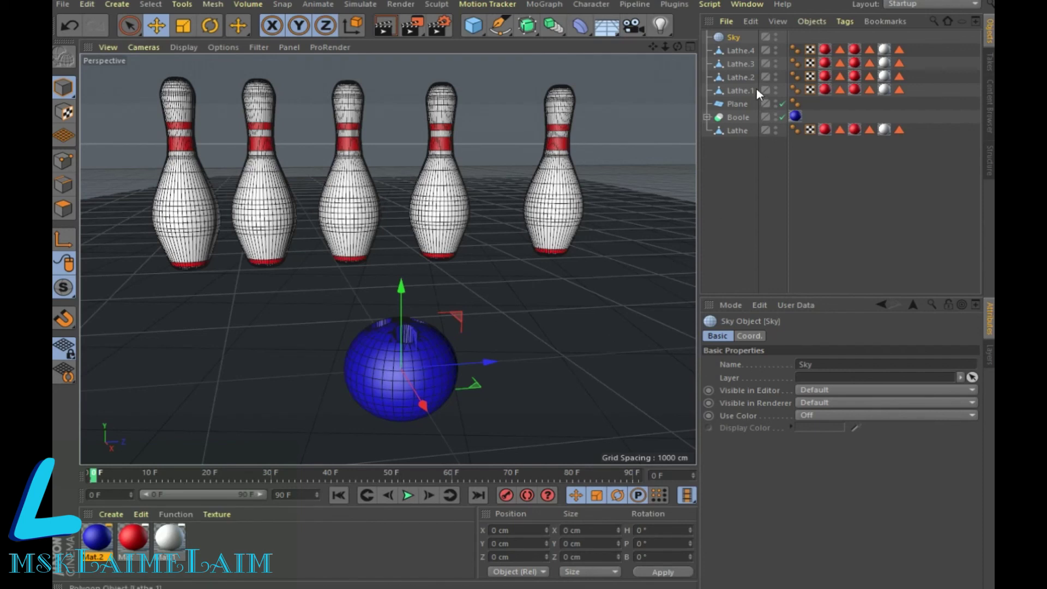
left_click(735, 50)
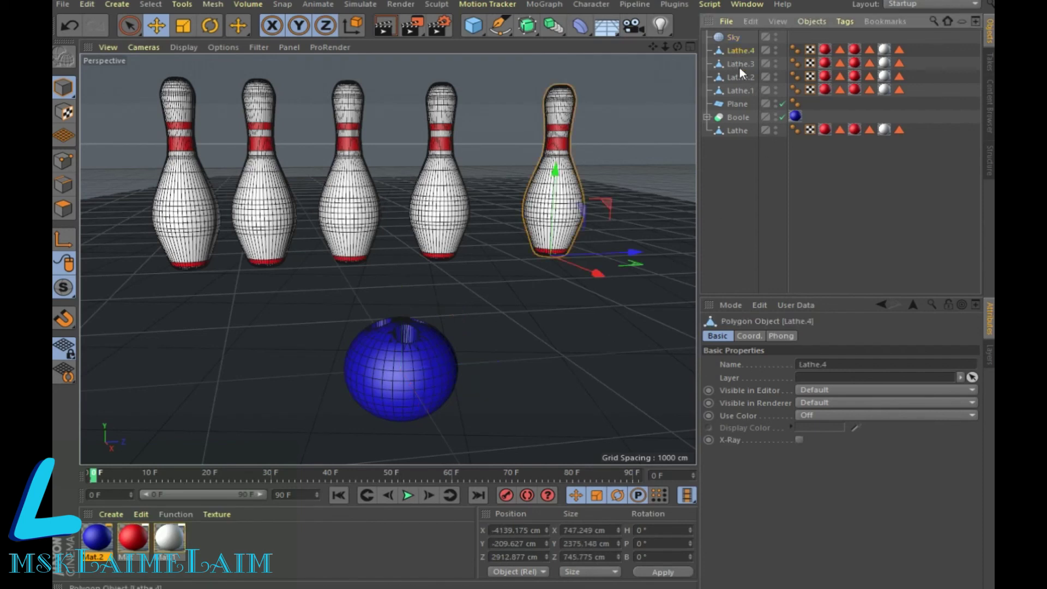
left_click(748, 90, "shift")
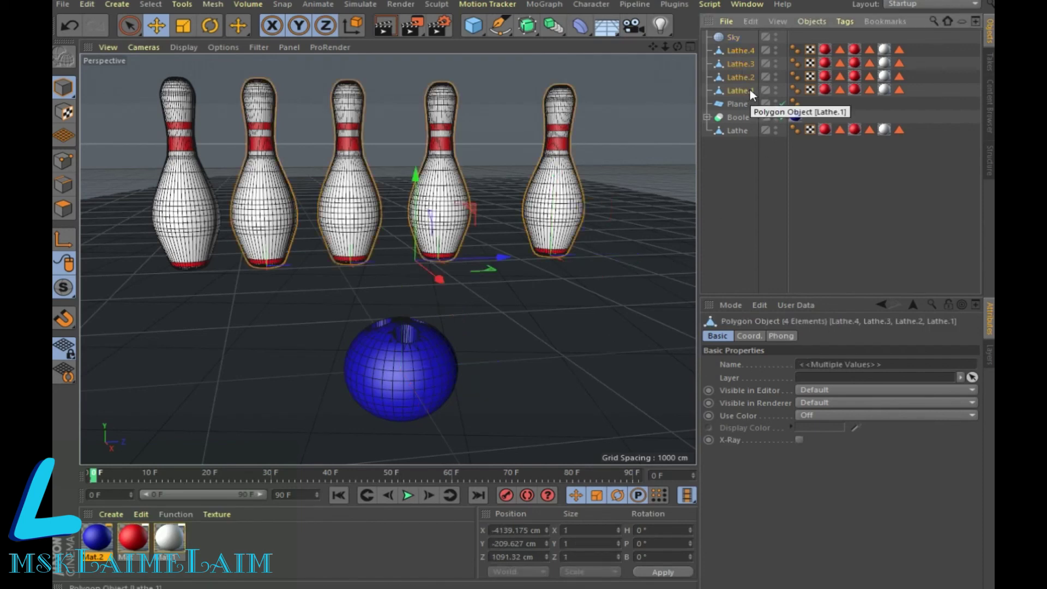